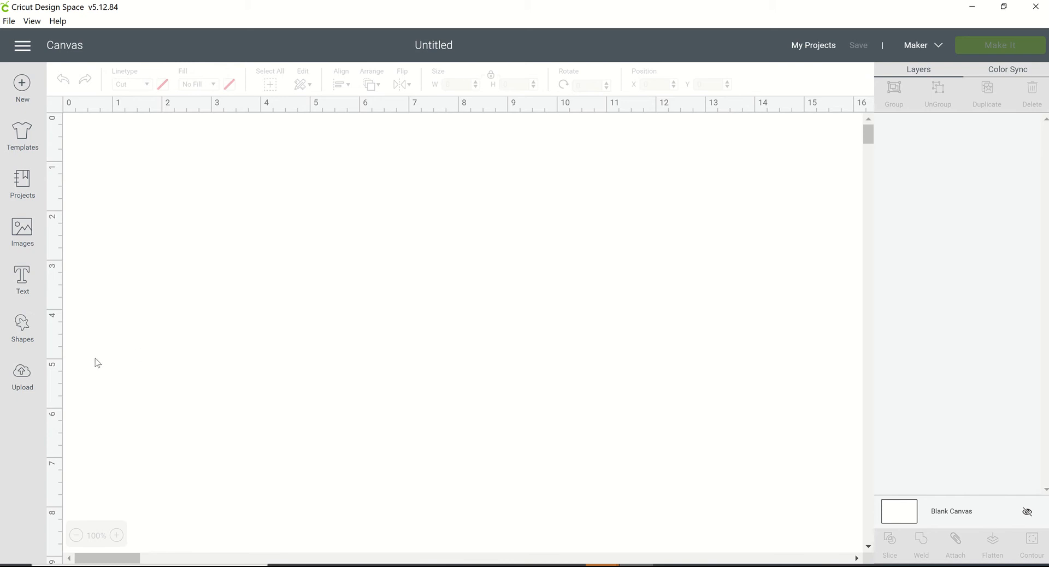
Step: Insert a square shape on the blank canvas
{"action": "left_click", "coordinate": [23, 328]}
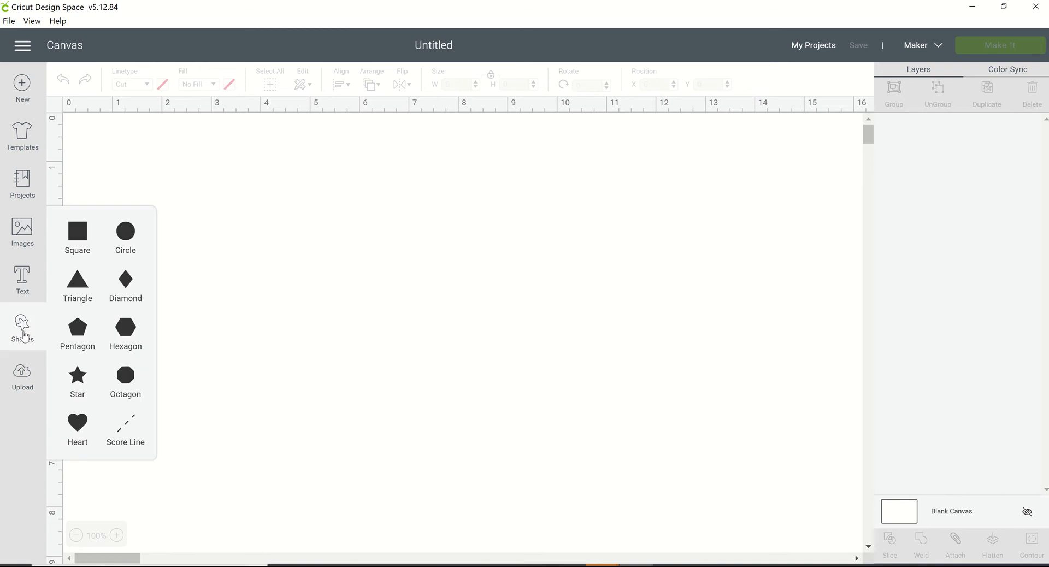
{"action": "left_click", "coordinate": [78, 241]}
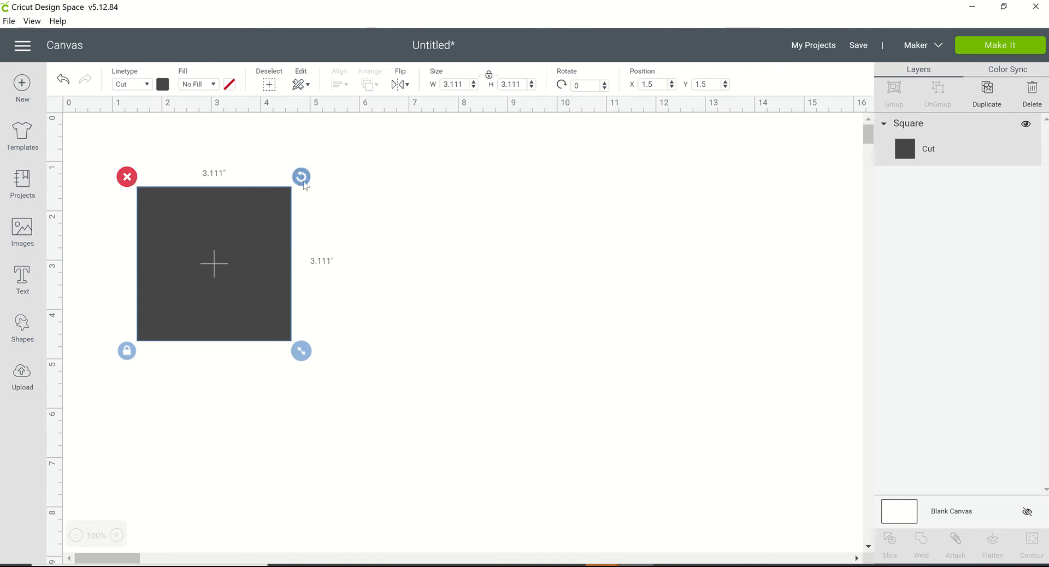
Step: Try rotating the square slightly and enlarging it proportionally to about 6 inches, and undo both changes
{"action": "mouse_move", "coordinate": [305, 184]}
{"action": "left_mouse_down"}
{"action": "mouse_move", "coordinate": [295, 167]}
{"action": "mouse_move", "coordinate": [157, 309]}
{"action": "mouse_move", "coordinate": [229, 382]}
{"action": "mouse_move", "coordinate": [146, 151]}
{"action": "mouse_move", "coordinate": [192, 352]}
{"action": "mouse_move", "coordinate": [345, 290]}
{"action": "mouse_move", "coordinate": [175, 202]}
{"action": "mouse_move", "coordinate": [327, 327]}
{"action": "mouse_move", "coordinate": [342, 235]}
{"action": "mouse_move", "coordinate": [254, 139]}
{"action": "mouse_move", "coordinate": [319, 164]}
{"action": "mouse_move", "coordinate": [320, 192]}
{"action": "mouse_move", "coordinate": [315, 175]}
{"action": "left_mouse_up"}
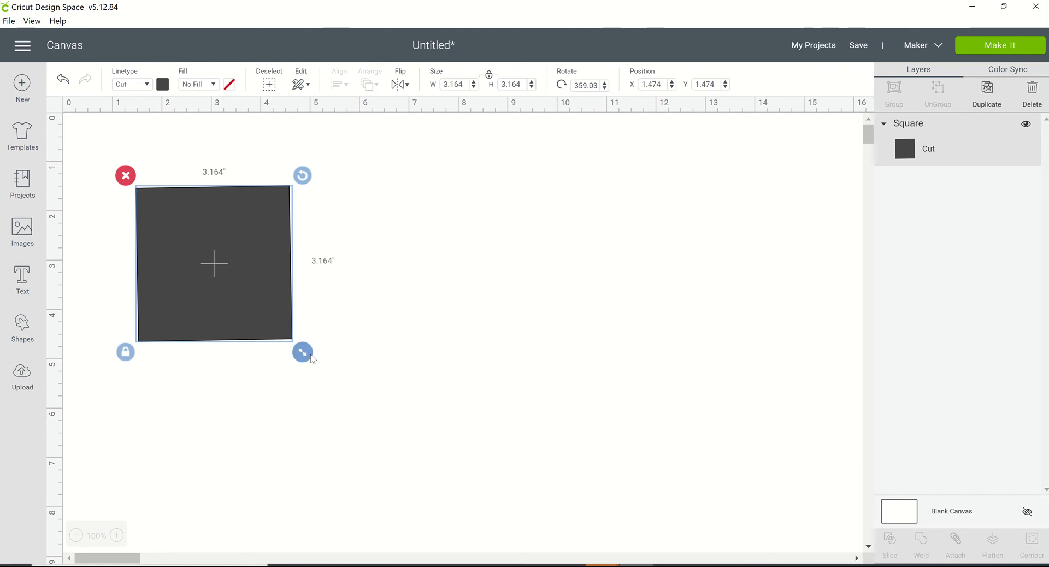
{"action": "left_click_drag", "start_coordinate": [311, 356], "coordinate": [409, 517]}
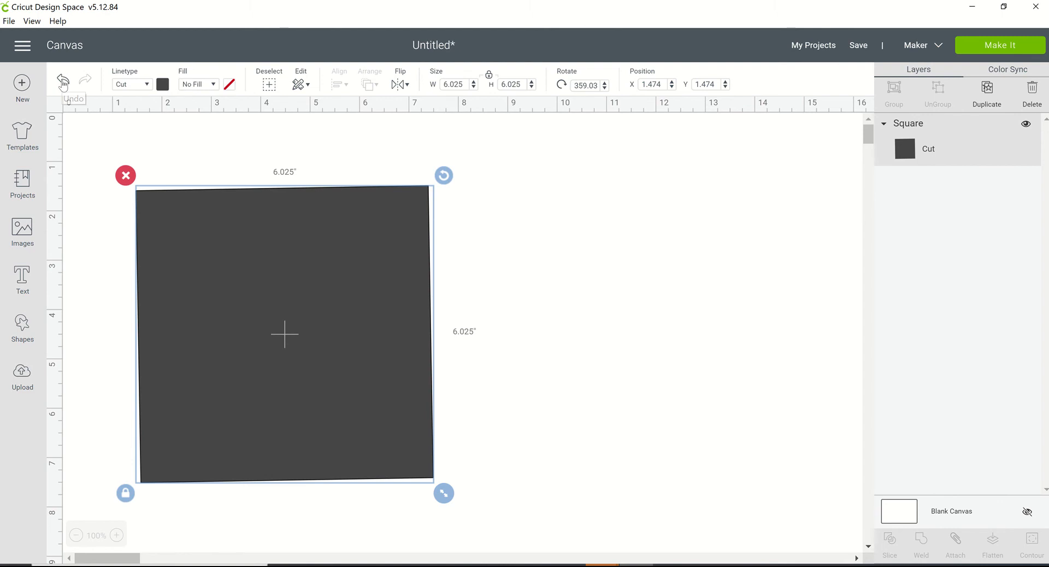
{"action": "left_click", "coordinate": [63, 80]}
{"action": "left_click", "coordinate": [62, 80]}
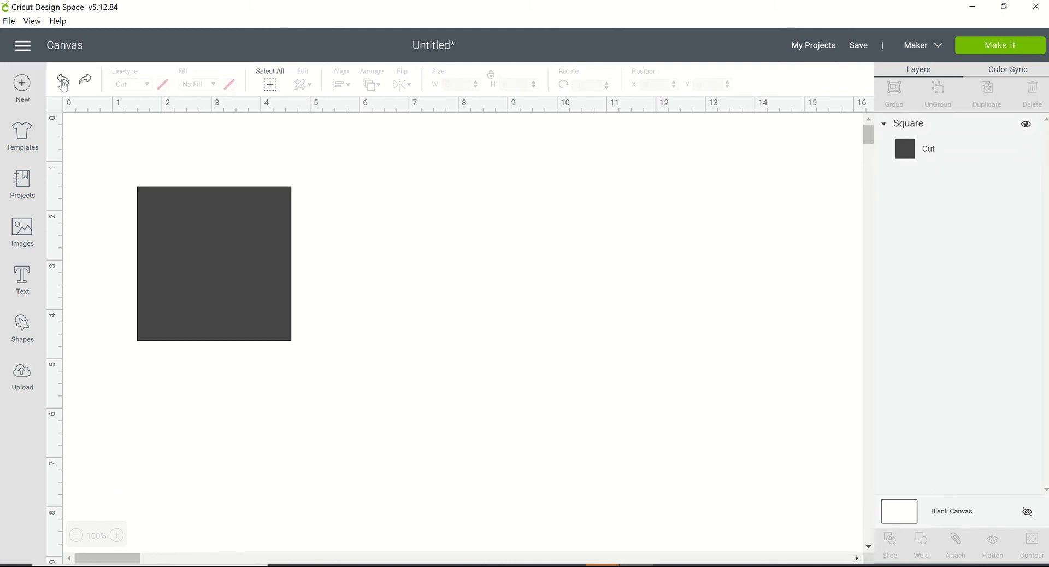
Step: Unlock the square's proportions and stretch it into a rectangle about 14.4 by 5.8 inches
{"action": "left_click", "coordinate": [174, 325]}
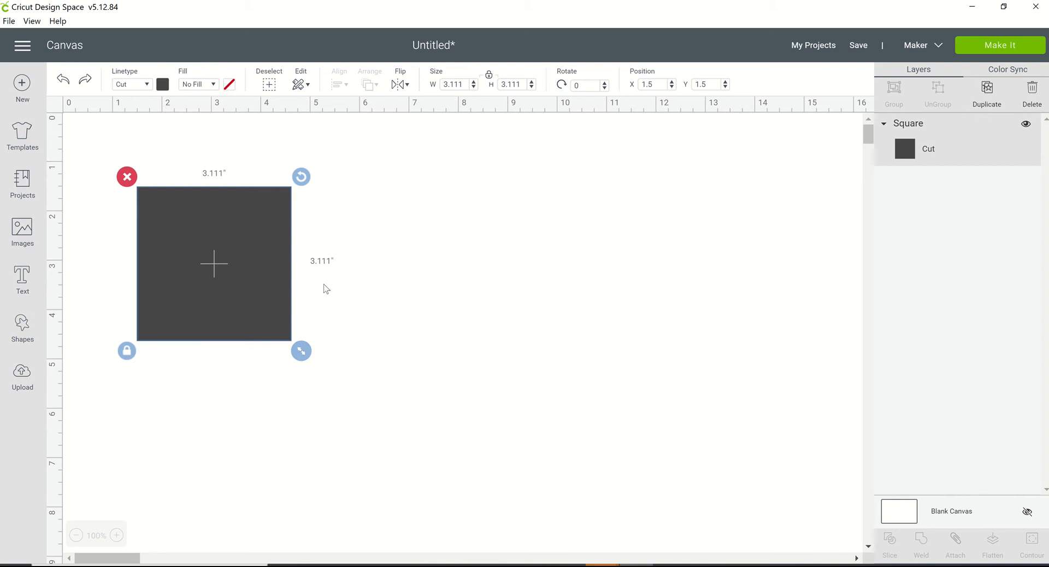
{"action": "left_click", "coordinate": [133, 351]}
{"action": "left_click_drag", "start_coordinate": [301, 352], "coordinate": [764, 479]}
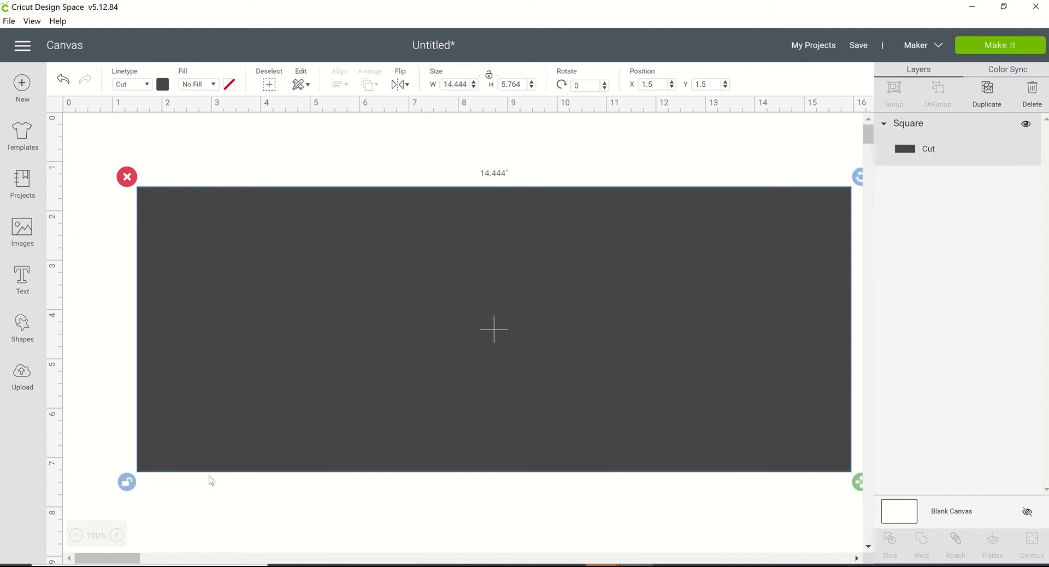
Step: Lock the rectangle's proportions again, scale it down to about 6.8 by 2.7 inches, and move it toward the middle of the canvas
{"action": "left_click", "coordinate": [127, 482]}
{"action": "left_click_drag", "start_coordinate": [723, 427], "coordinate": [616, 427]}
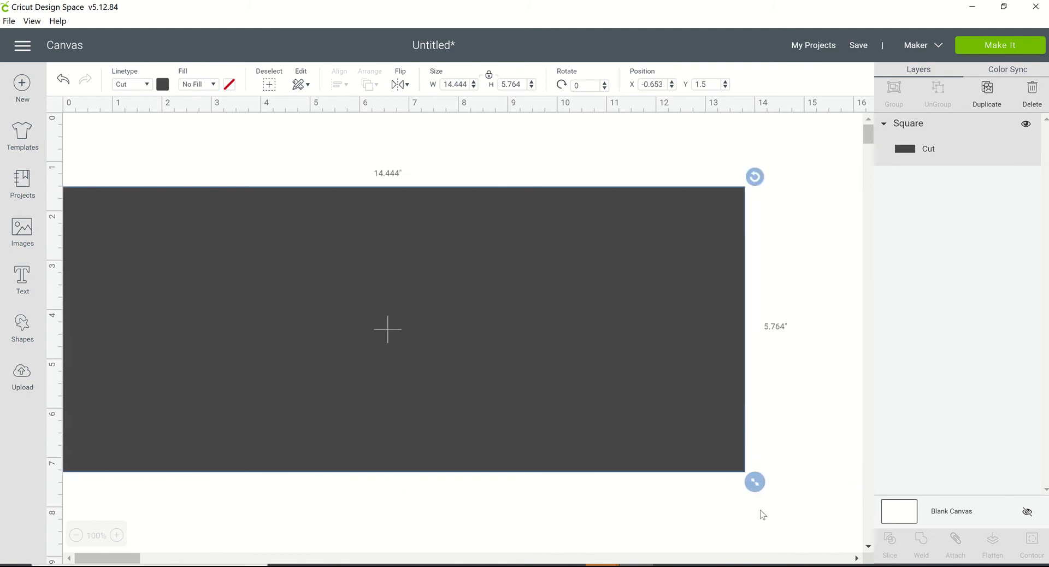
{"action": "left_click_drag", "start_coordinate": [790, 487], "coordinate": [750, 563]}
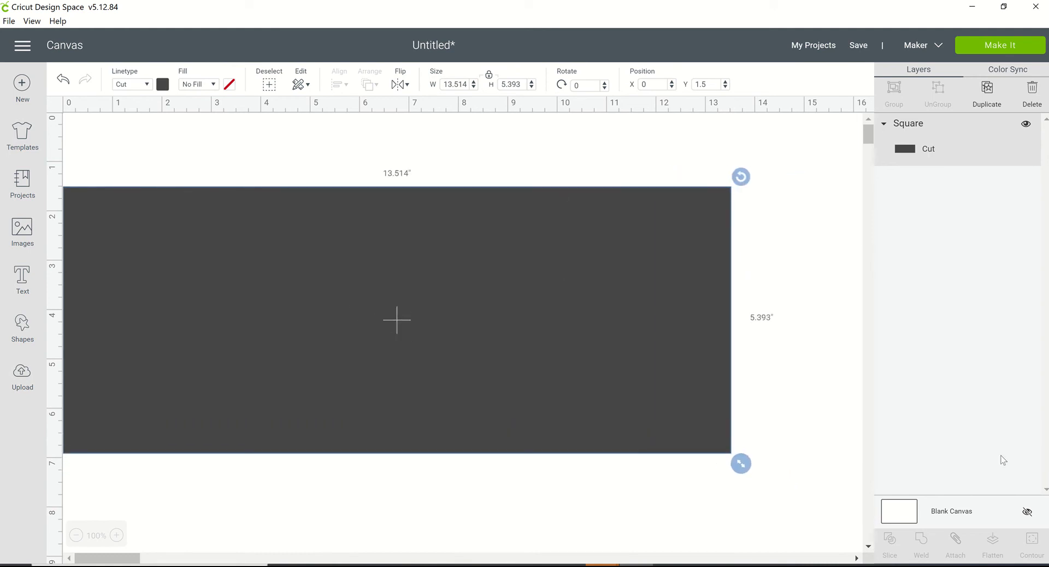
{"action": "left_click_drag", "start_coordinate": [741, 463], "coordinate": [969, 524]}
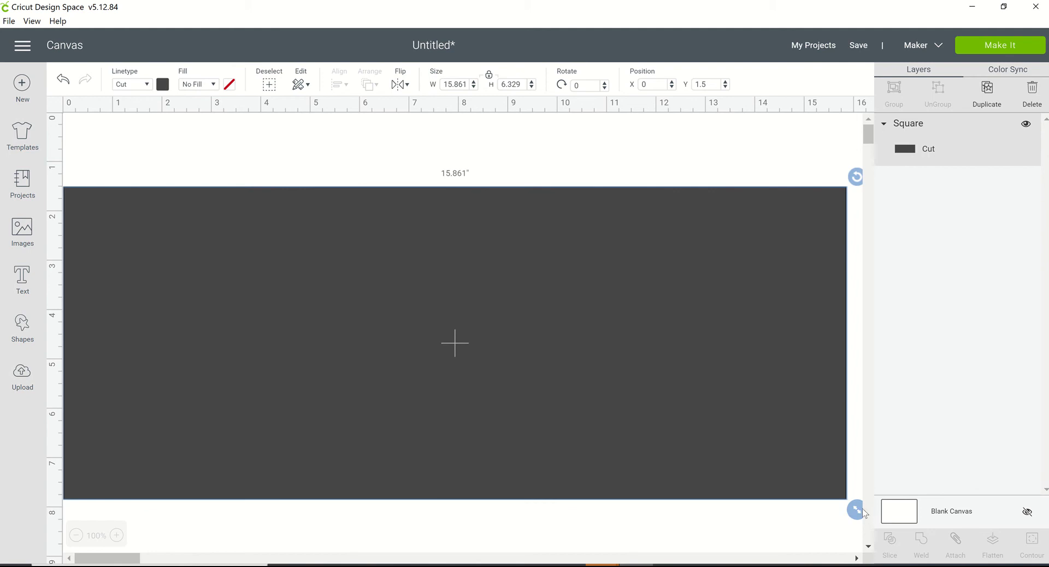
{"action": "left_click_drag", "start_coordinate": [807, 461], "coordinate": [411, 325]}
{"action": "left_click_drag", "start_coordinate": [246, 254], "coordinate": [387, 242]}
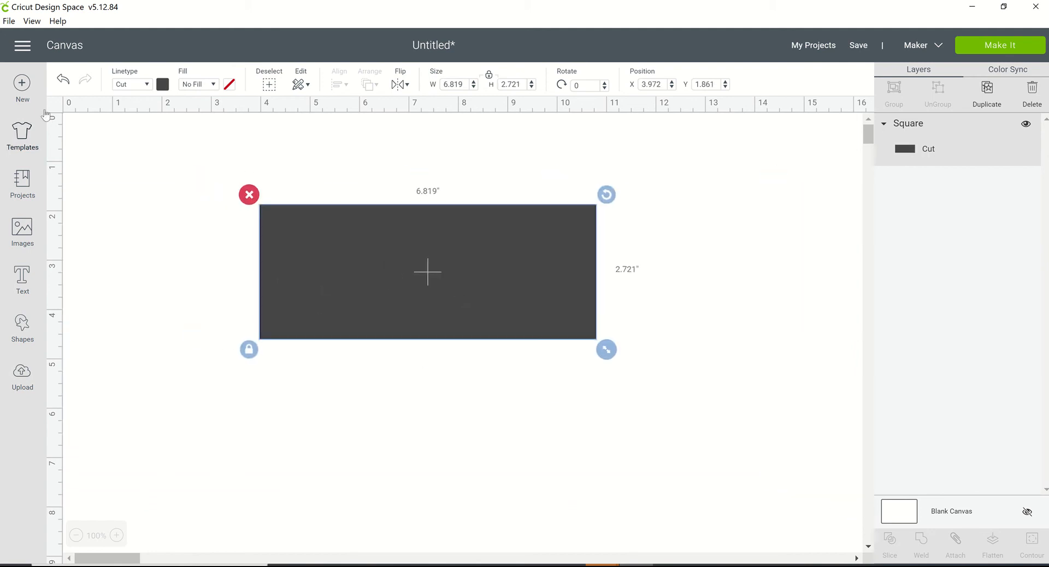
Step: Undo the rectangle's moves and resizes back to the original square
{"action": "left_click", "coordinate": [61, 84]}
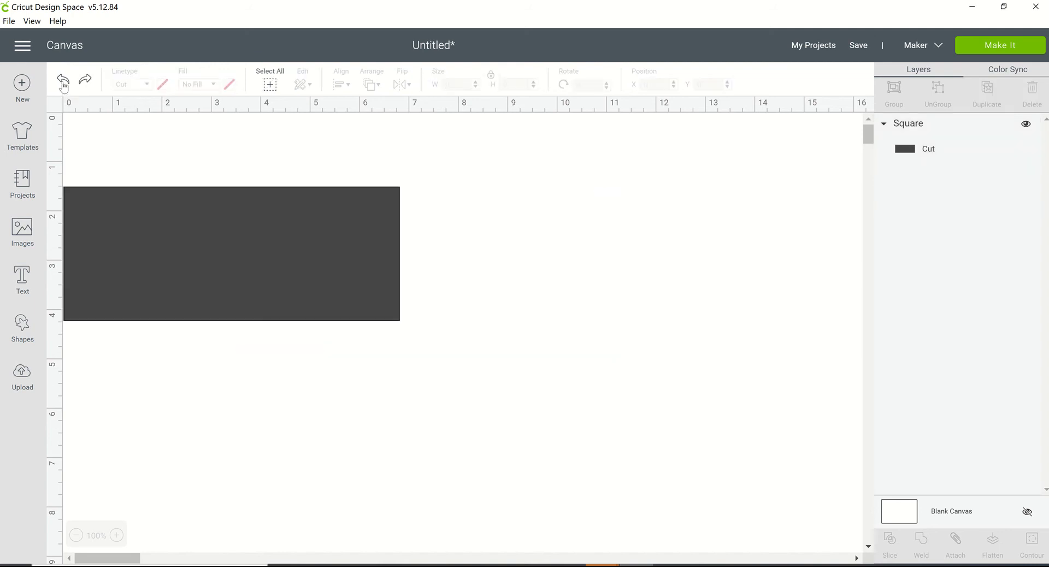
{"action": "left_click", "coordinate": [63, 85]}
{"action": "left_click", "coordinate": [63, 85]}
{"action": "left_click", "coordinate": [64, 84]}
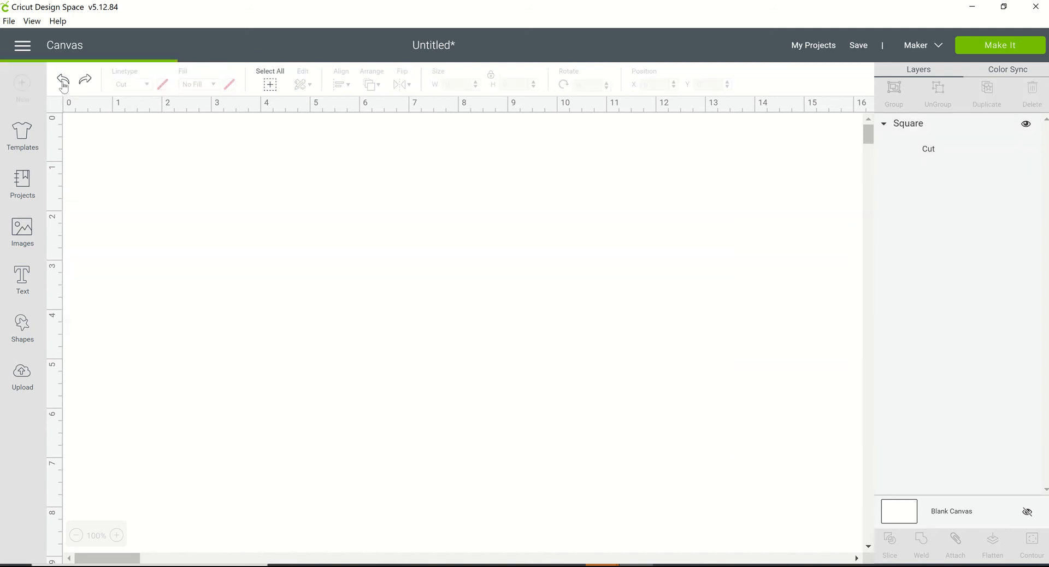
{"action": "left_click", "coordinate": [64, 85]}
{"action": "left_click", "coordinate": [64, 85]}
{"action": "left_click", "coordinate": [64, 84]}
Step: Unlock the square's proportions and stretch it into a rectangle about 9.2 inches wide and 3.7 inches high
{"action": "left_click", "coordinate": [287, 298]}
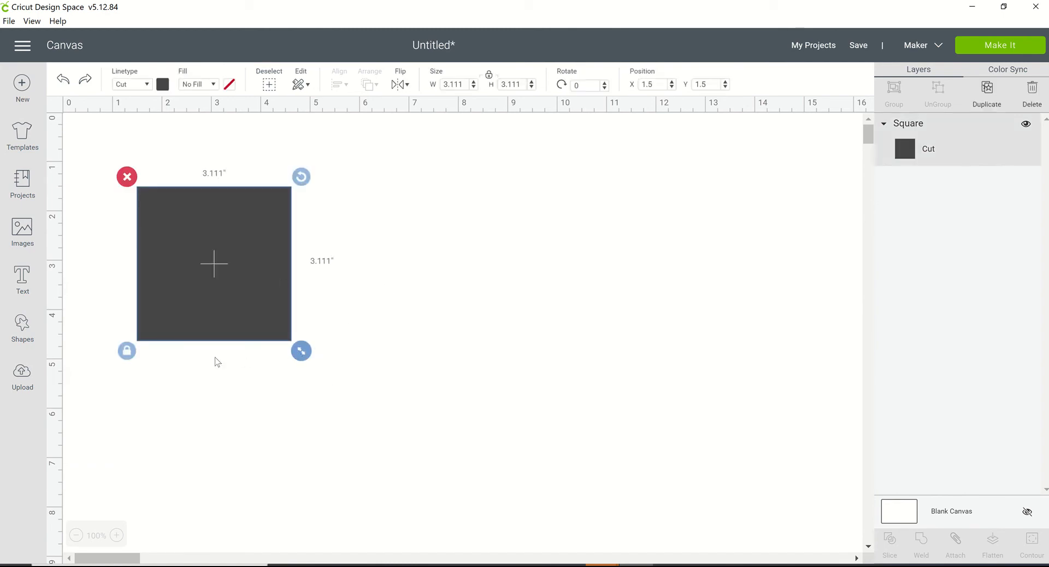
{"action": "left_click", "coordinate": [129, 355]}
{"action": "left_click_drag", "start_coordinate": [300, 351], "coordinate": [318, 334]}
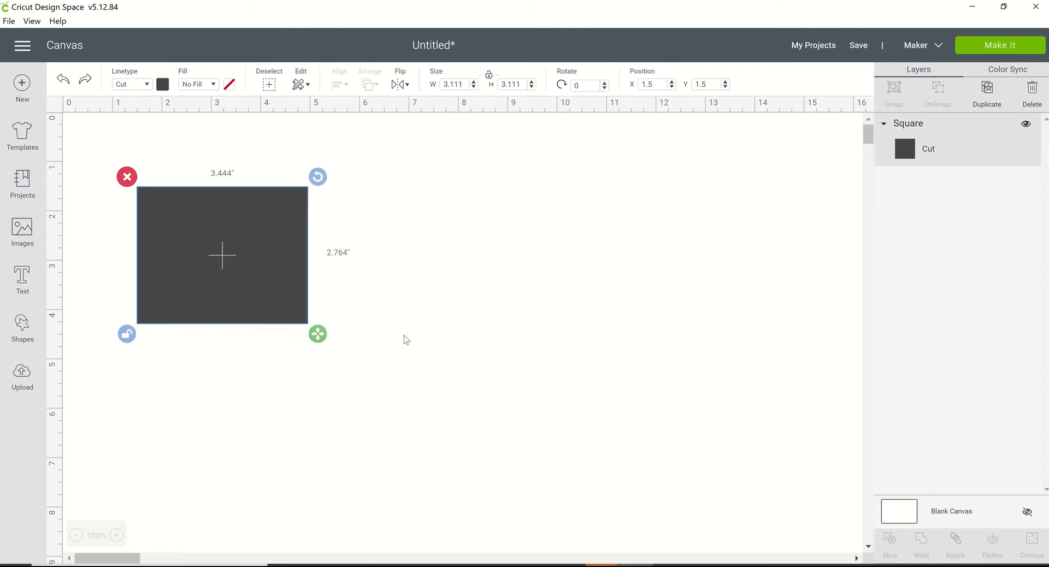
{"action": "left_click_drag", "start_coordinate": [406, 340], "coordinate": [604, 384]}
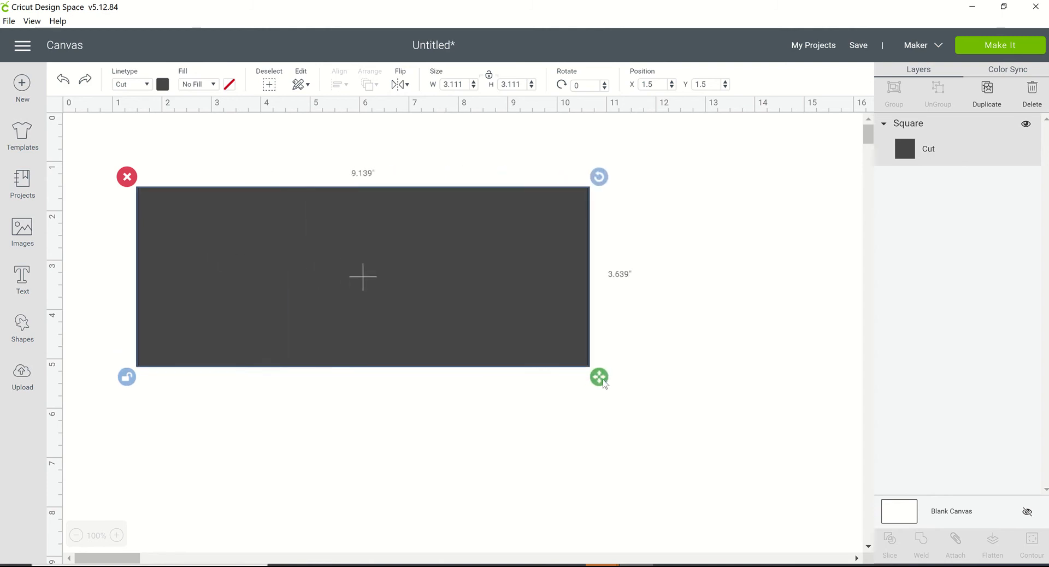
{"action": "left_click", "coordinate": [655, 279]}
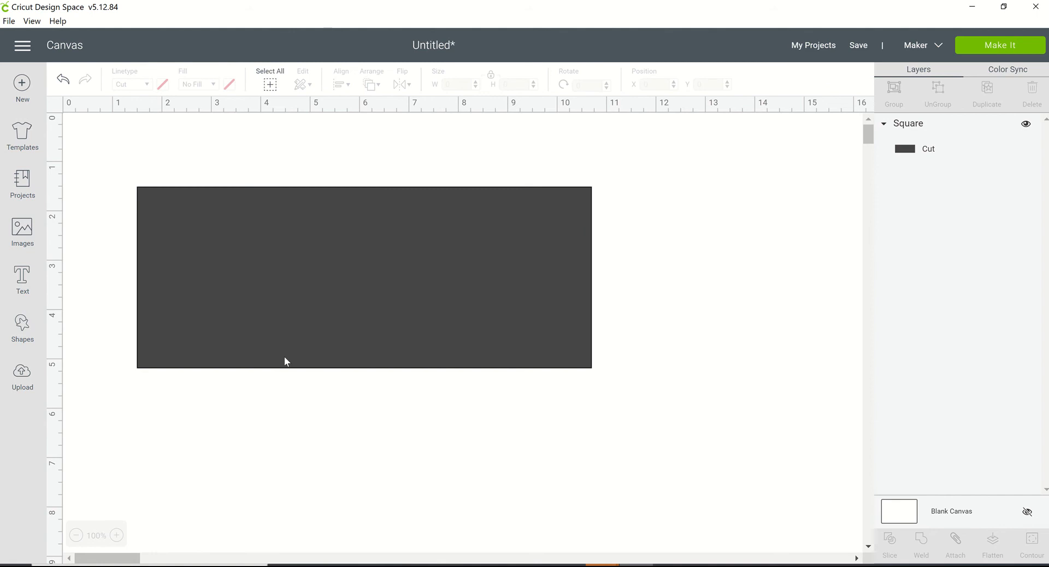
Step: Add the text "October" to the canvas
{"action": "left_click", "coordinate": [23, 278]}
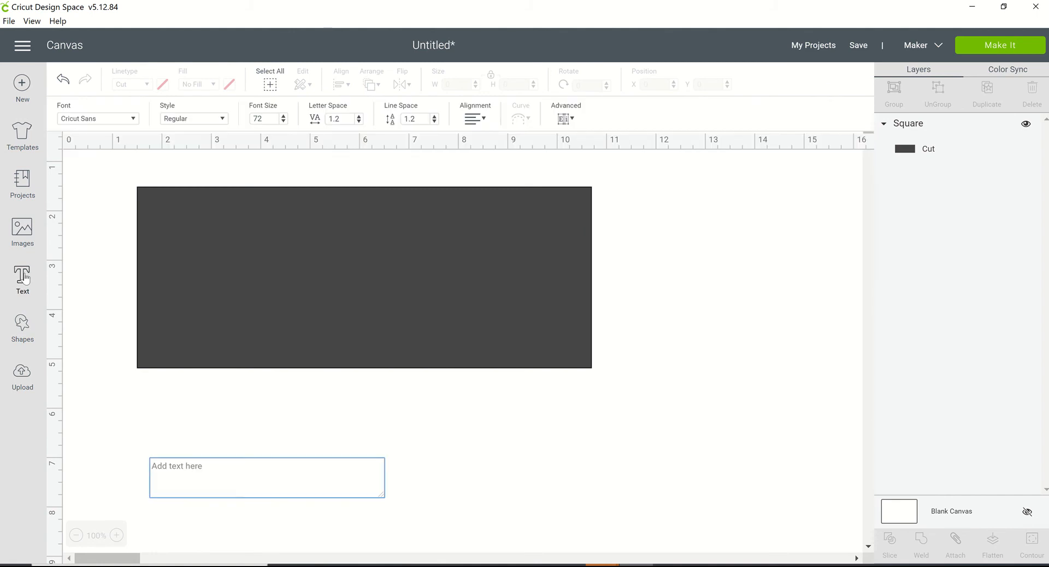
{"action": "type", "text": "O"}
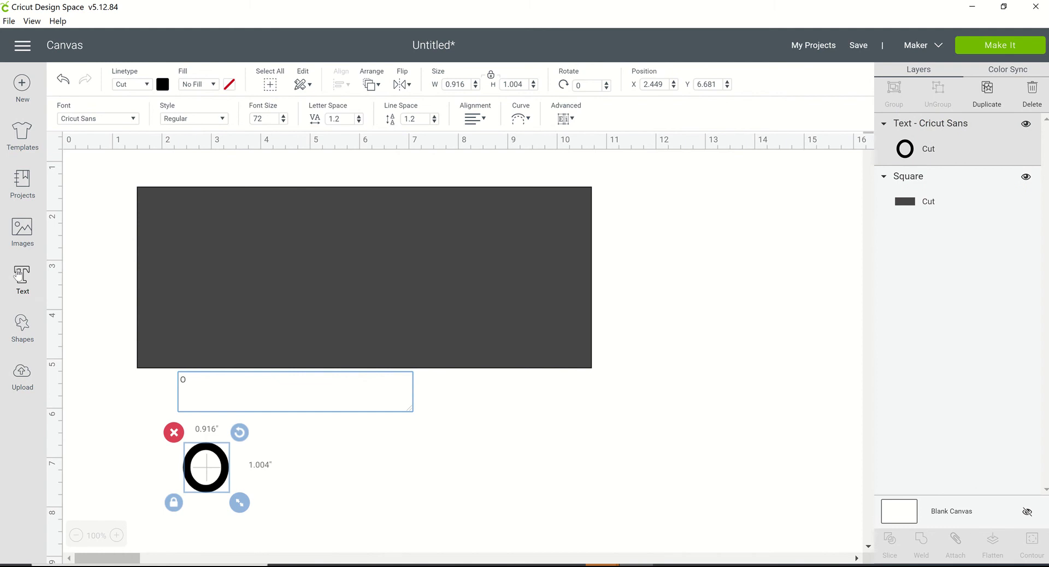
{"action": "type", "text": "c"}
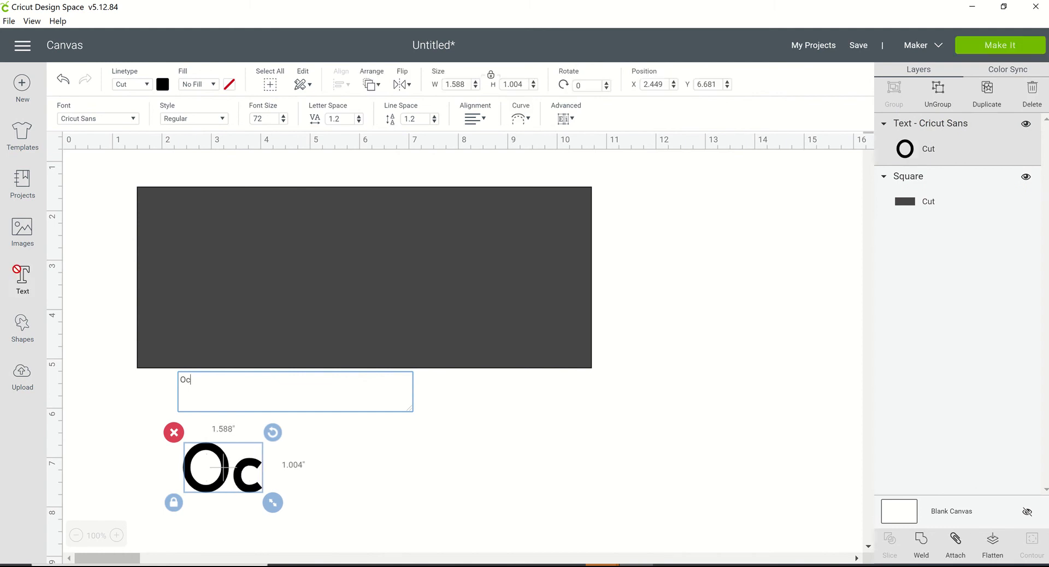
{"action": "type", "text": "tober"}
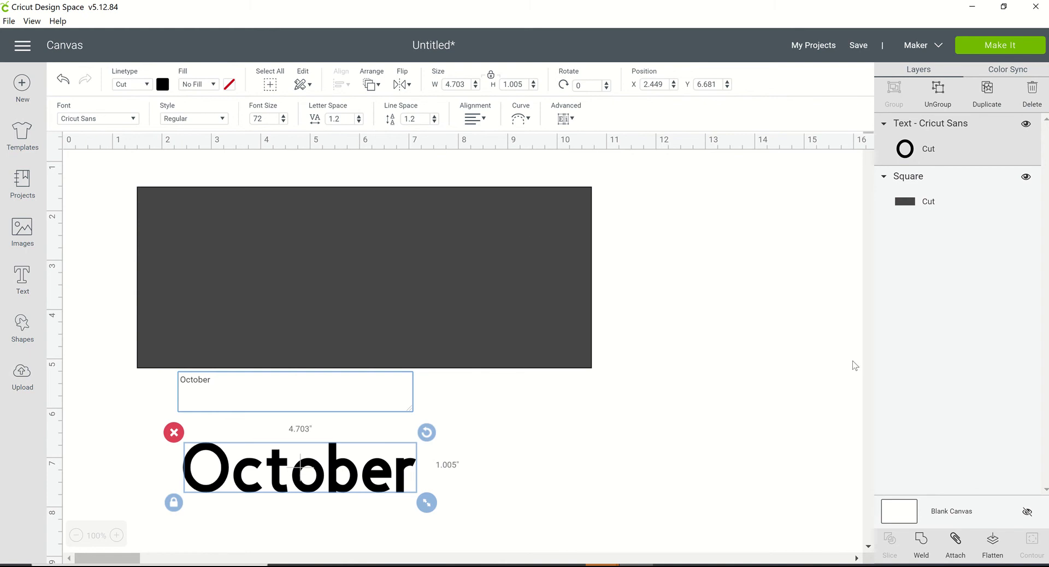
{"action": "left_click", "coordinate": [687, 290]}
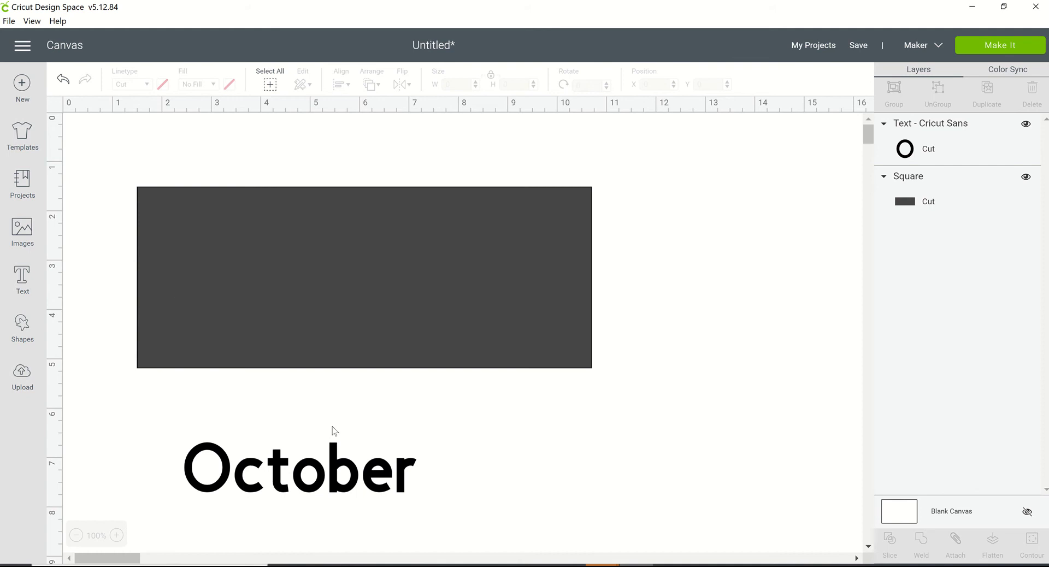
Step: Enlarge the October text proportionally to about 8.7 inches wide and place it over the rectangle
{"action": "left_click", "coordinate": [254, 485]}
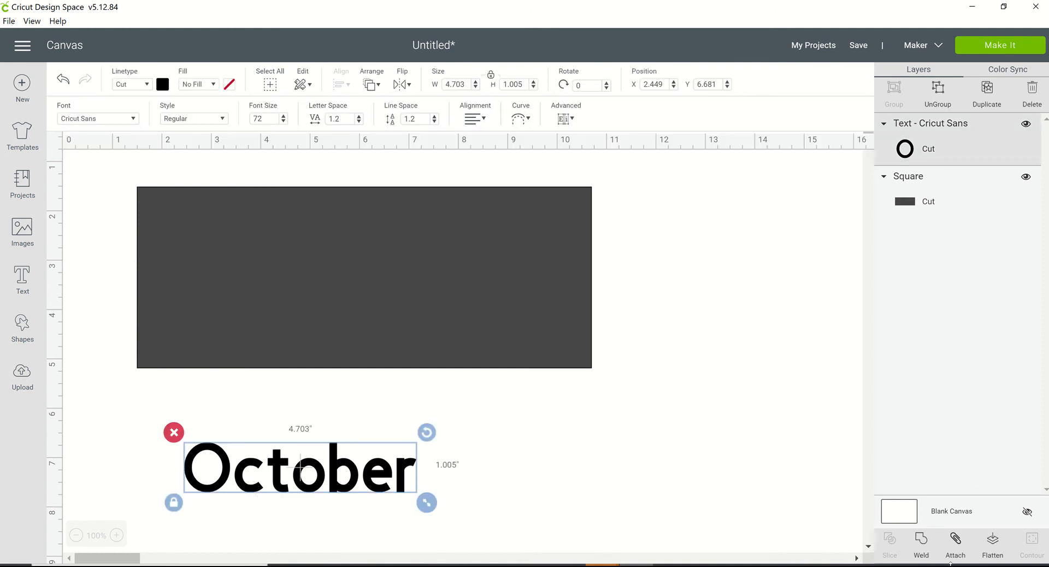
{"action": "left_click_drag", "start_coordinate": [434, 516], "coordinate": [638, 512]}
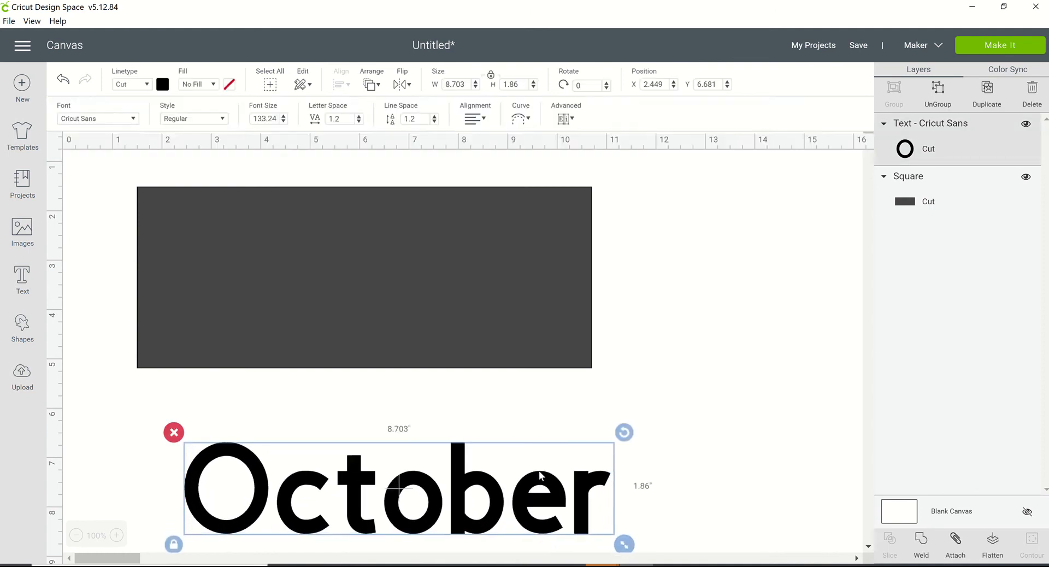
{"action": "left_click_drag", "start_coordinate": [513, 483], "coordinate": [476, 295]}
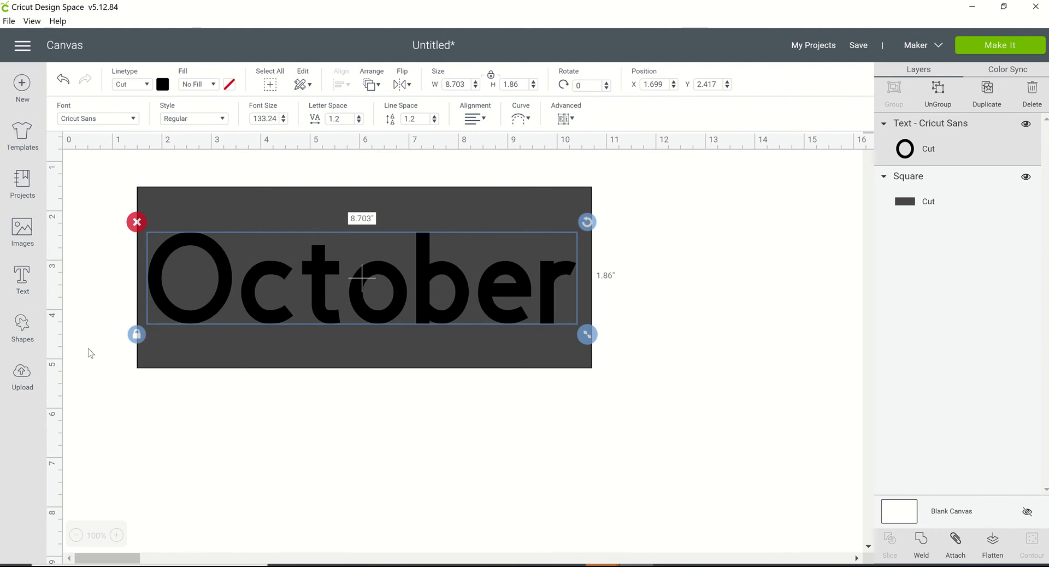
Step: Unlock the text's proportions, stretch it to about 8.8 by 2.6 inches, and reposition it within the rectangle
{"action": "left_click", "coordinate": [135, 336]}
{"action": "left_click_drag", "start_coordinate": [591, 340], "coordinate": [598, 390]}
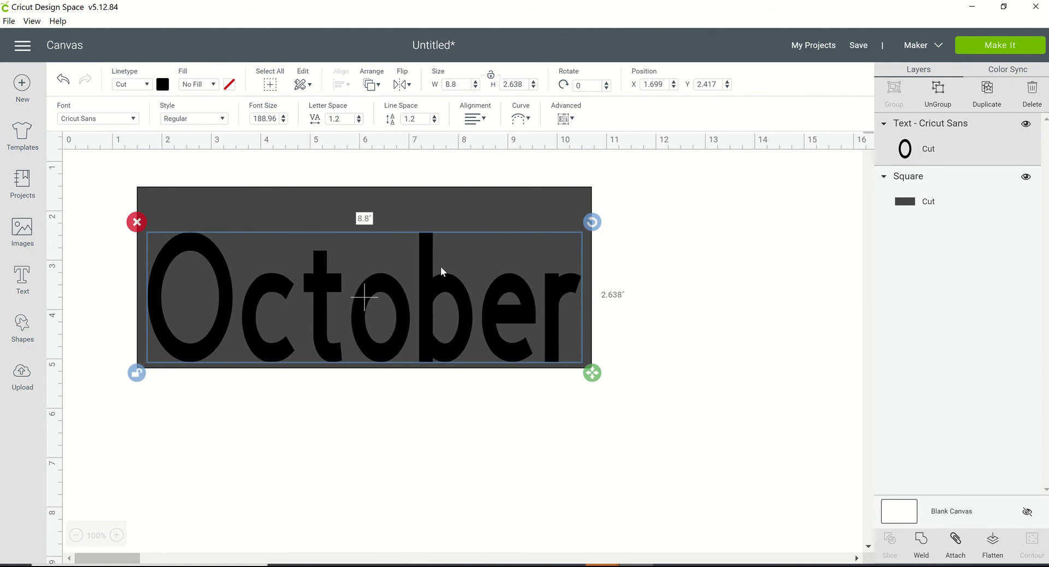
{"action": "mouse_move", "coordinate": [440, 266]}
{"action": "left_mouse_down"}
{"action": "mouse_move", "coordinate": [430, 261]}
{"action": "mouse_move", "coordinate": [441, 264]}
{"action": "left_mouse_up"}
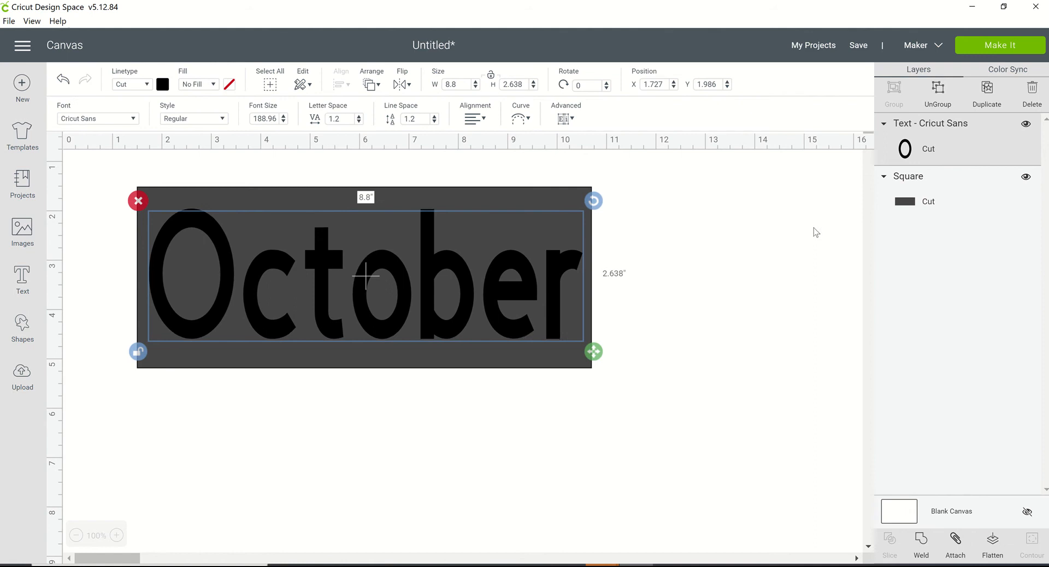
{"action": "left_click", "coordinate": [661, 271]}
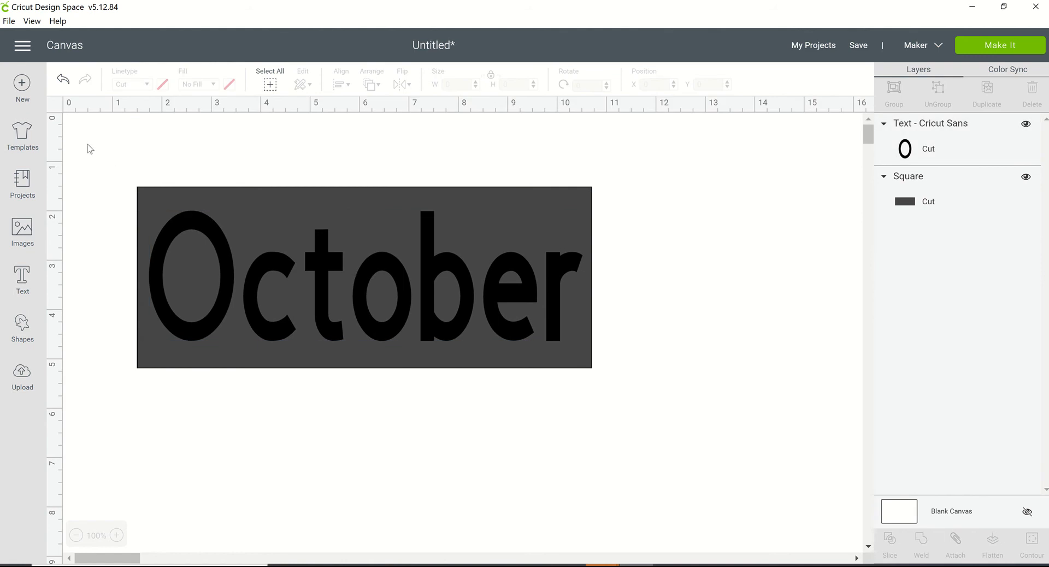
Step: Align the October text and the rectangle with each other using the Center option
{"action": "left_click_drag", "start_coordinate": [87, 144], "coordinate": [713, 384]}
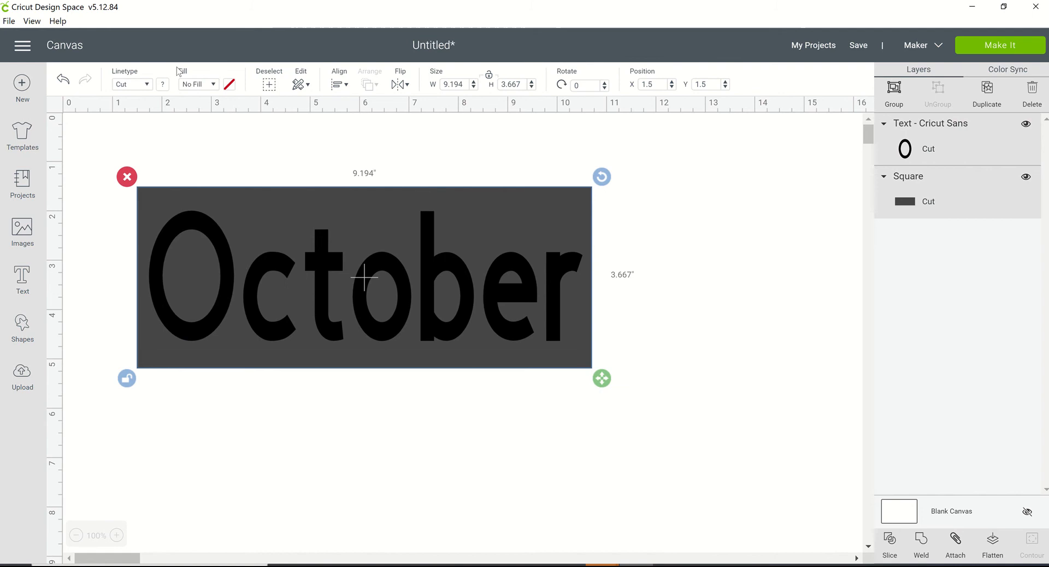
{"action": "left_click", "coordinate": [347, 88]}
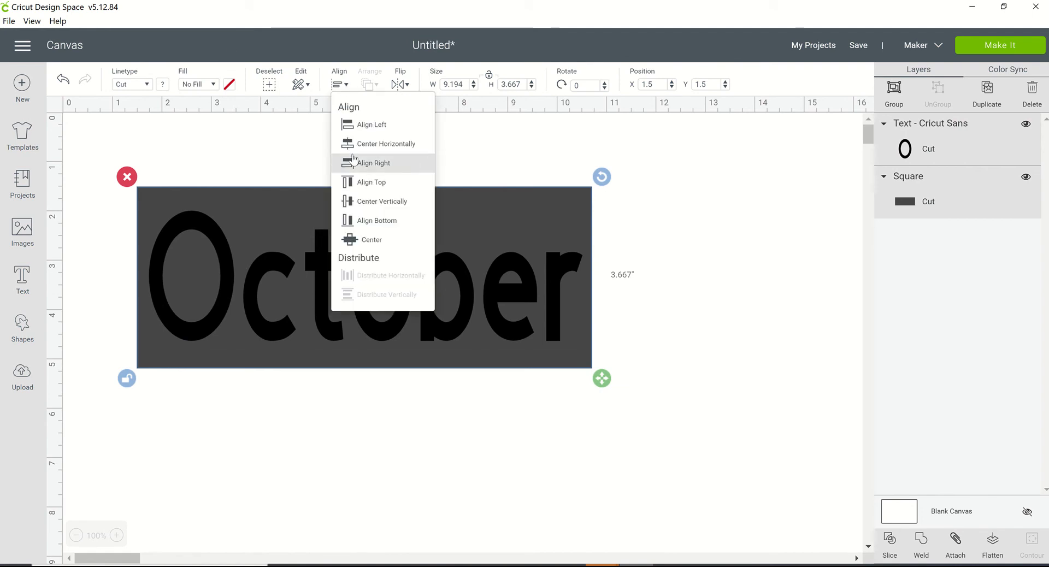
{"action": "left_click", "coordinate": [400, 233]}
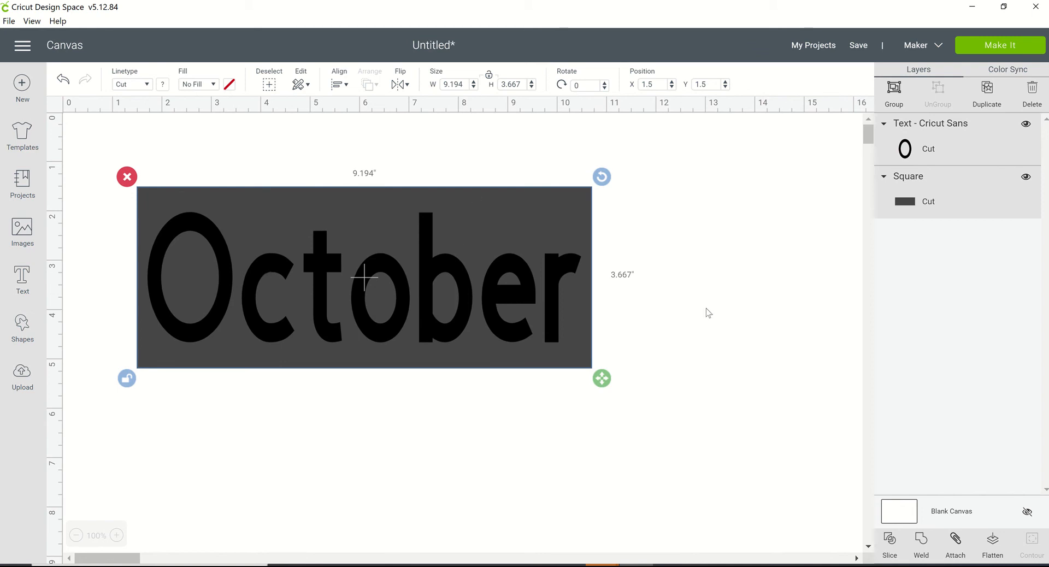
{"action": "left_click", "coordinate": [687, 343]}
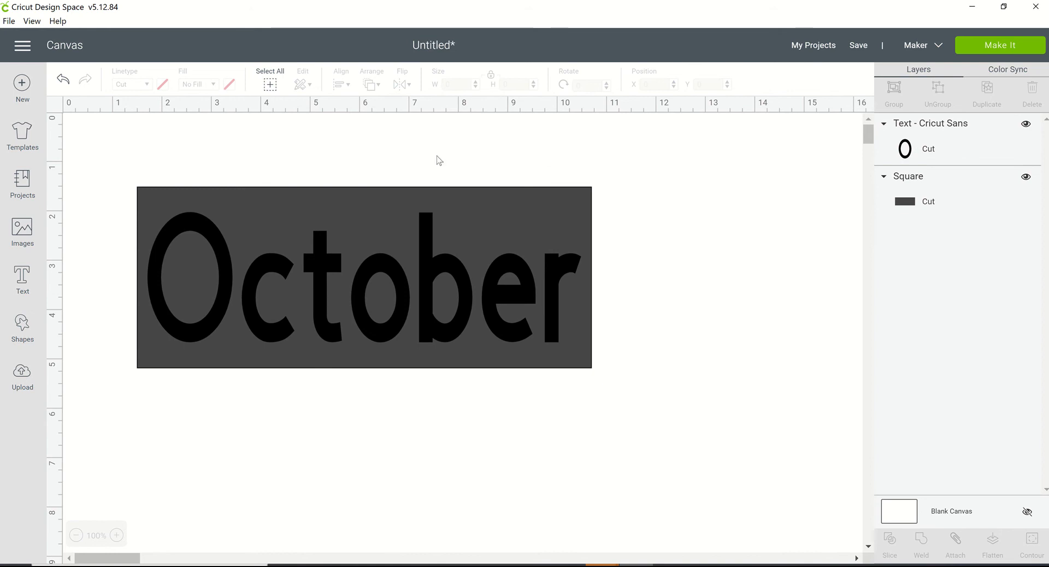
Step: Slice the October text out of the rectangle and select the topmost sliced word
{"action": "left_click_drag", "start_coordinate": [97, 168], "coordinate": [671, 451]}
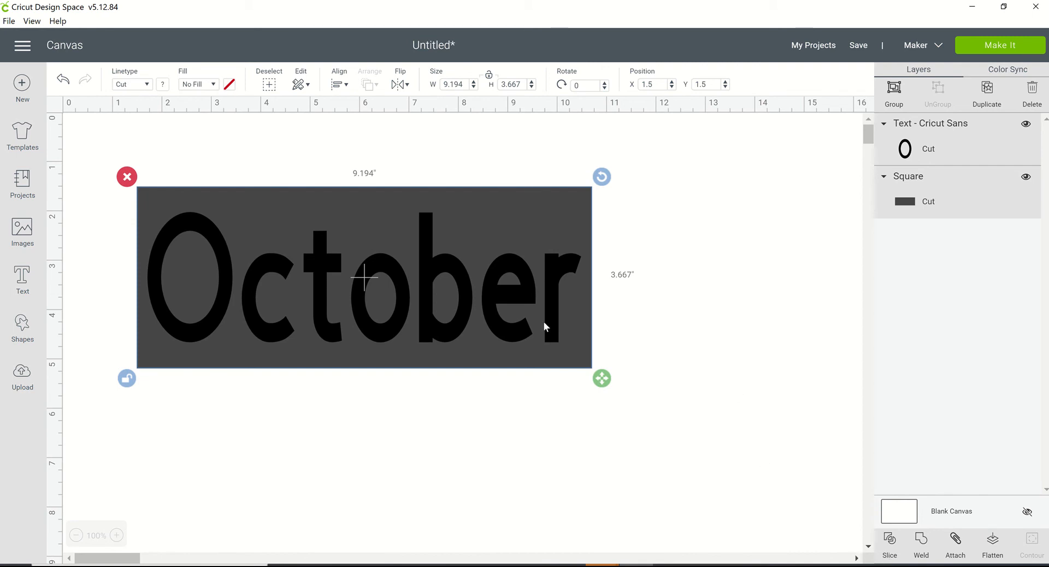
{"action": "left_click", "coordinate": [889, 555]}
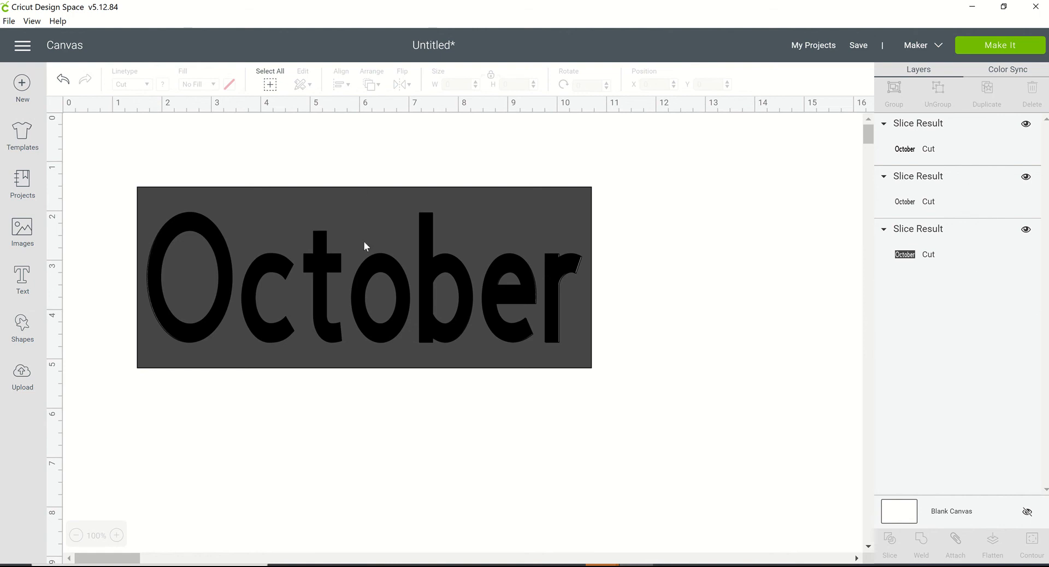
{"action": "left_click", "coordinate": [397, 215]}
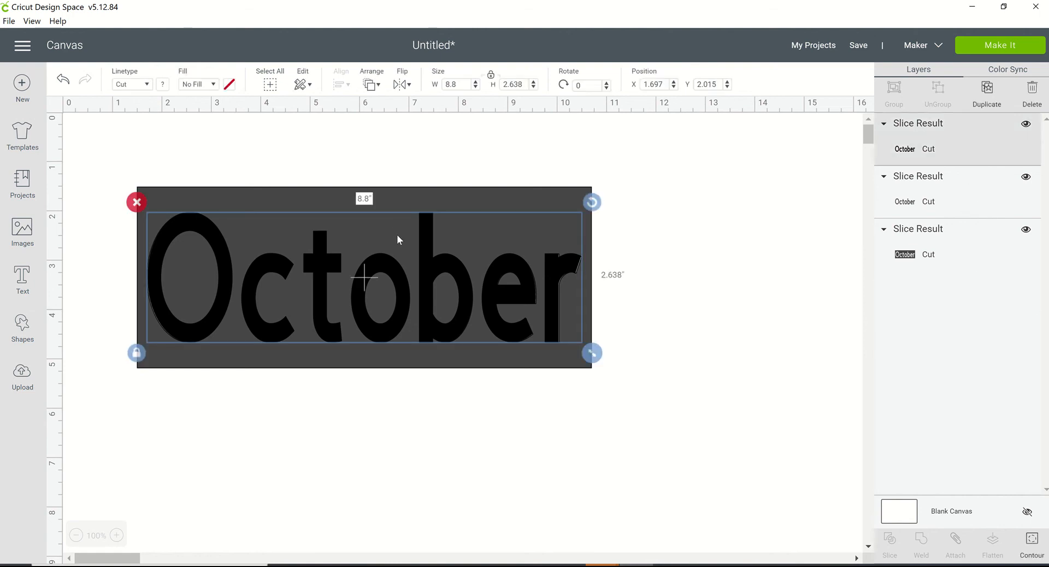
Step: Move the two sliced October words off the rectangle onto the empty canvas below it
{"action": "left_click_drag", "start_coordinate": [397, 235], "coordinate": [479, 484]}
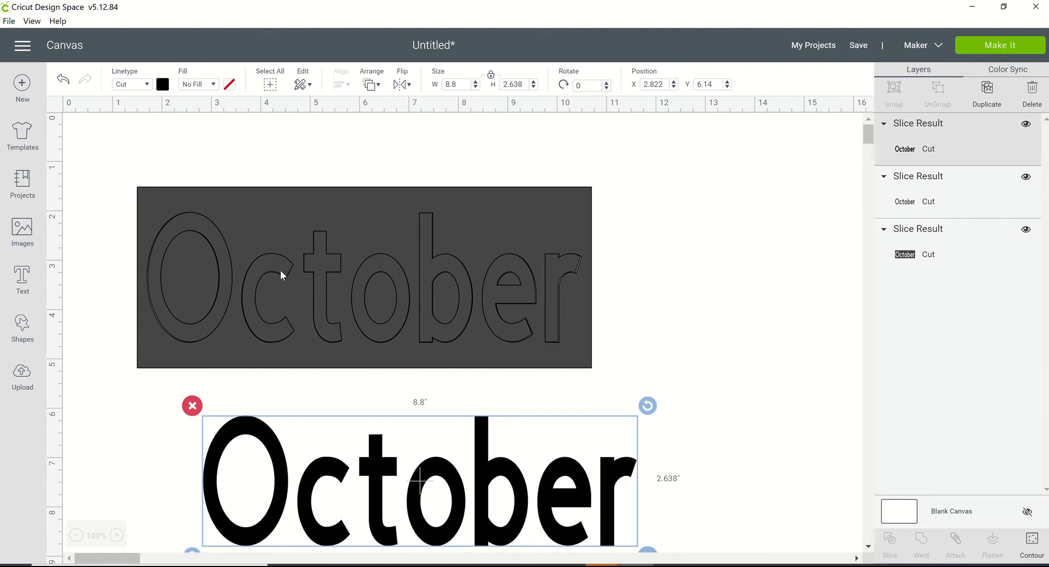
{"action": "left_click_drag", "start_coordinate": [281, 270], "coordinate": [530, 474]}
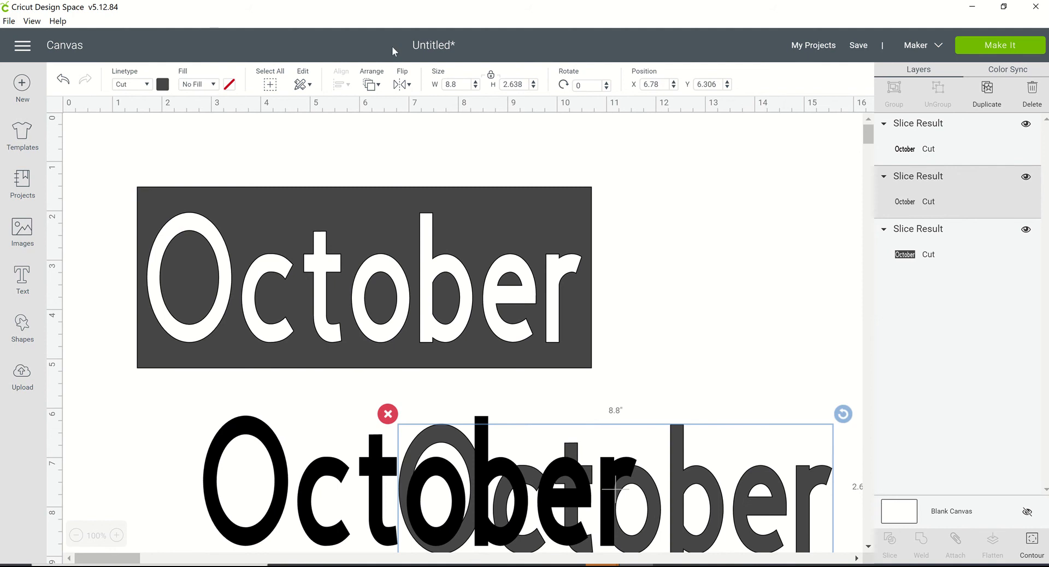
{"action": "left_click", "coordinate": [303, 195]}
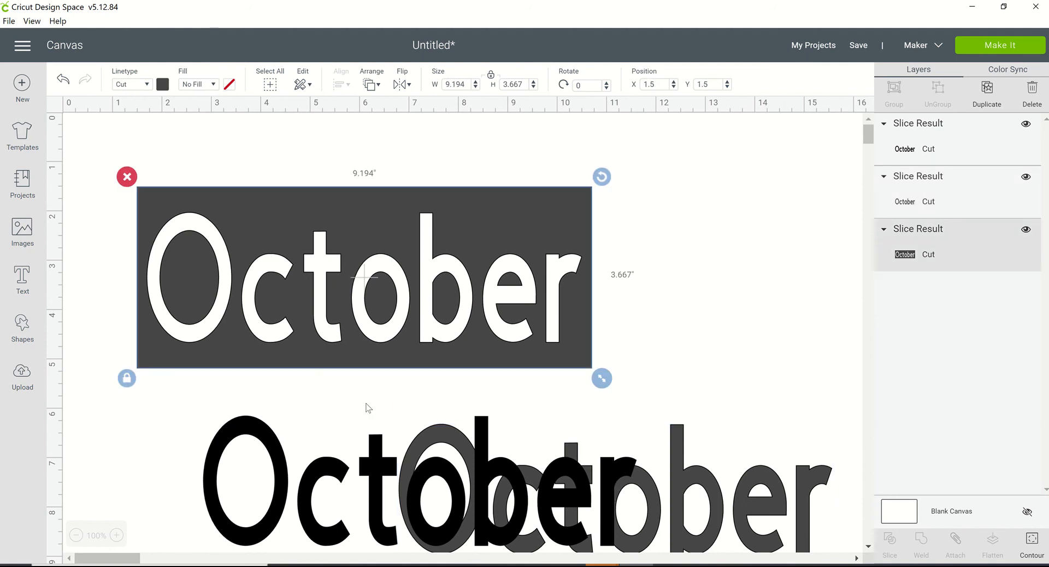
Step: Delete the two leftover October words and move the knockout rectangle to about X 2.167, Y 2.417 inches
{"action": "left_click", "coordinate": [513, 517]}
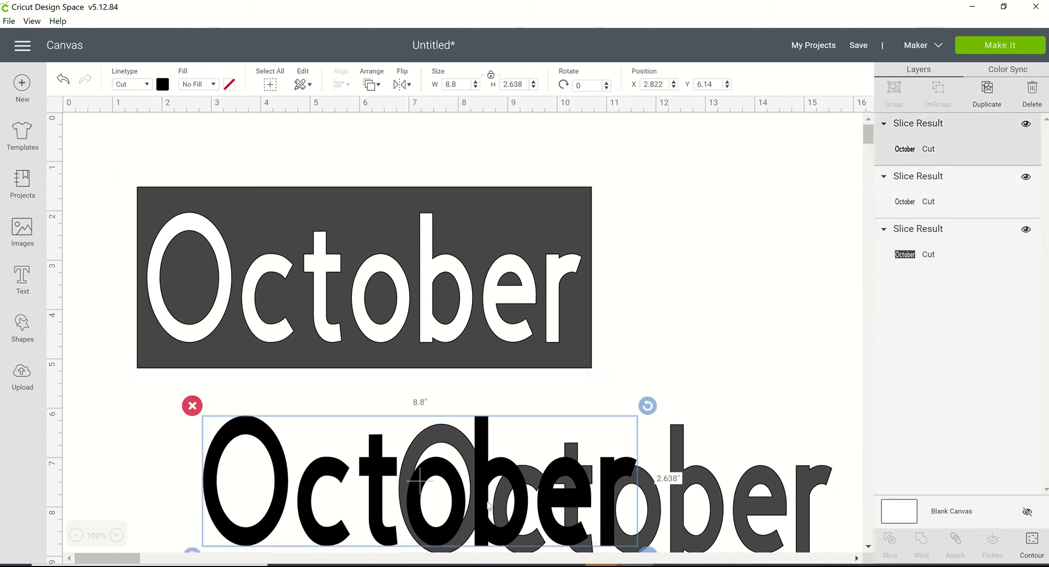
{"action": "left_click", "coordinate": [192, 405]}
{"action": "left_click", "coordinate": [426, 455]}
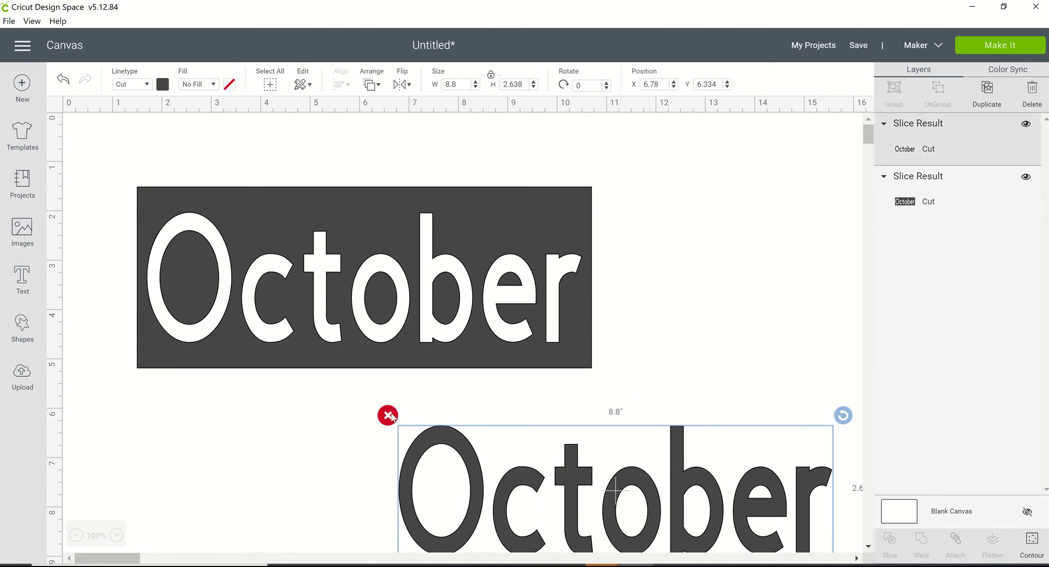
{"action": "left_click", "coordinate": [386, 414]}
{"action": "left_click", "coordinate": [352, 213]}
{"action": "left_click_drag", "start_coordinate": [352, 213], "coordinate": [387, 279]}
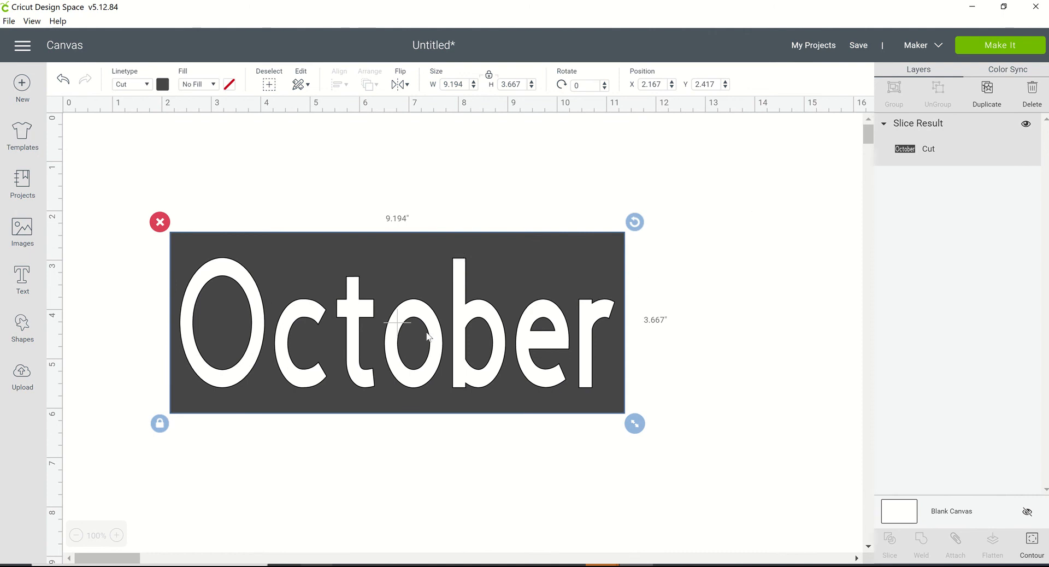
Step: Send the October knockout to the cutting mat, turn on Mirror, and set the base material to Vinyl
{"action": "left_click", "coordinate": [1022, 46]}
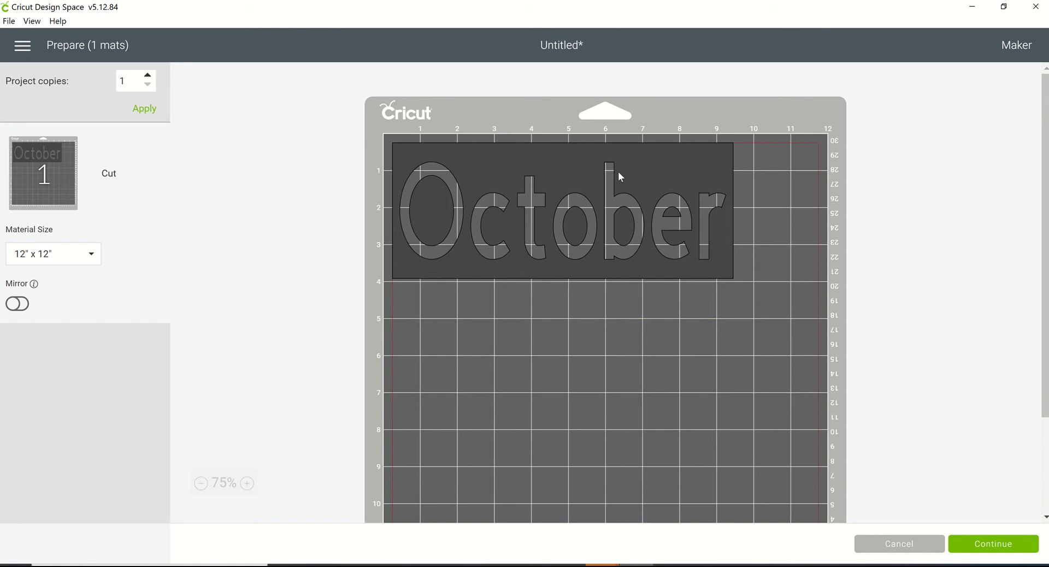
{"action": "left_click", "coordinate": [21, 306]}
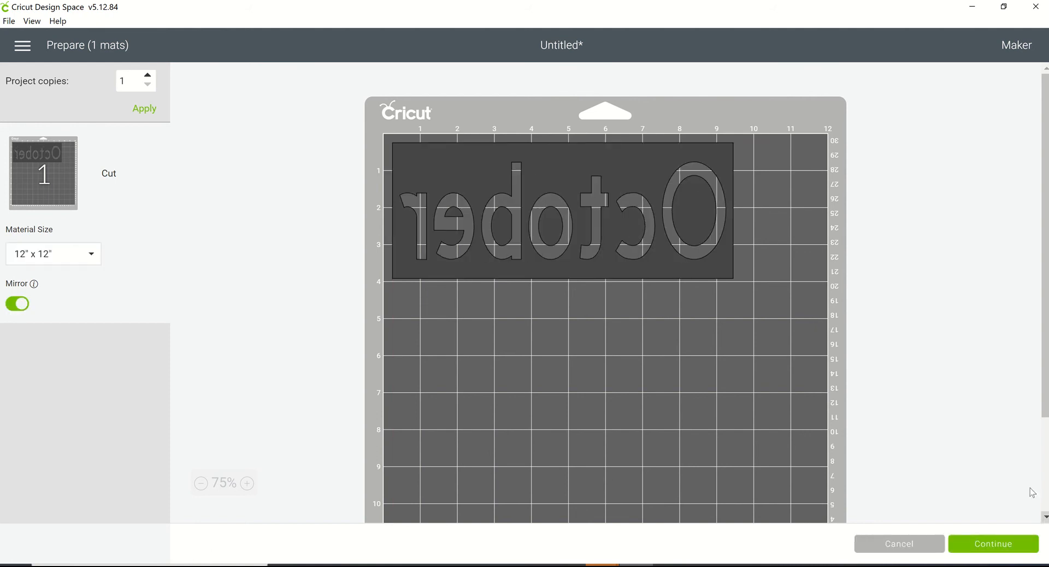
{"action": "left_click", "coordinate": [986, 548]}
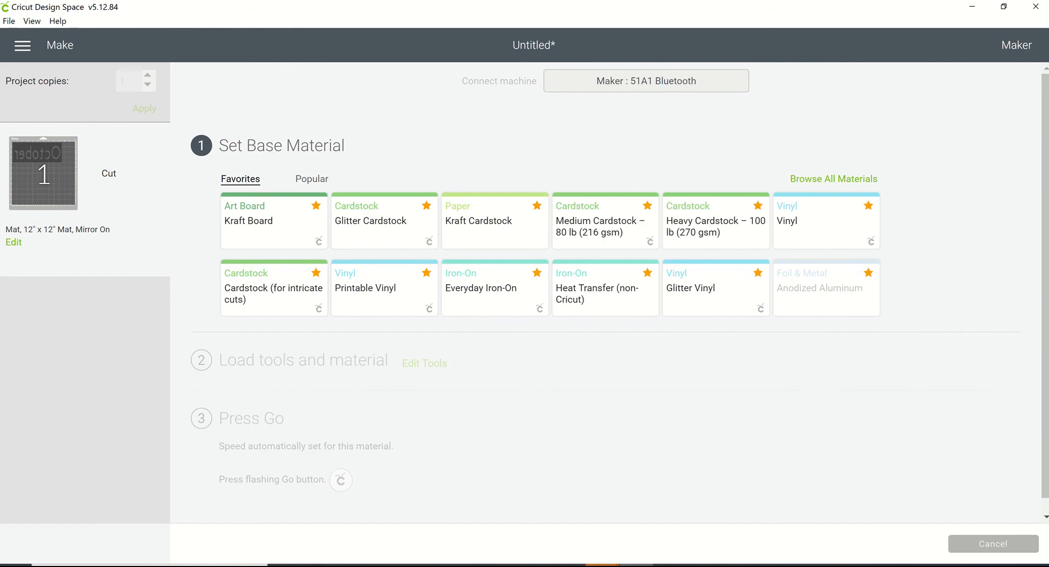
{"action": "left_click", "coordinate": [831, 216]}
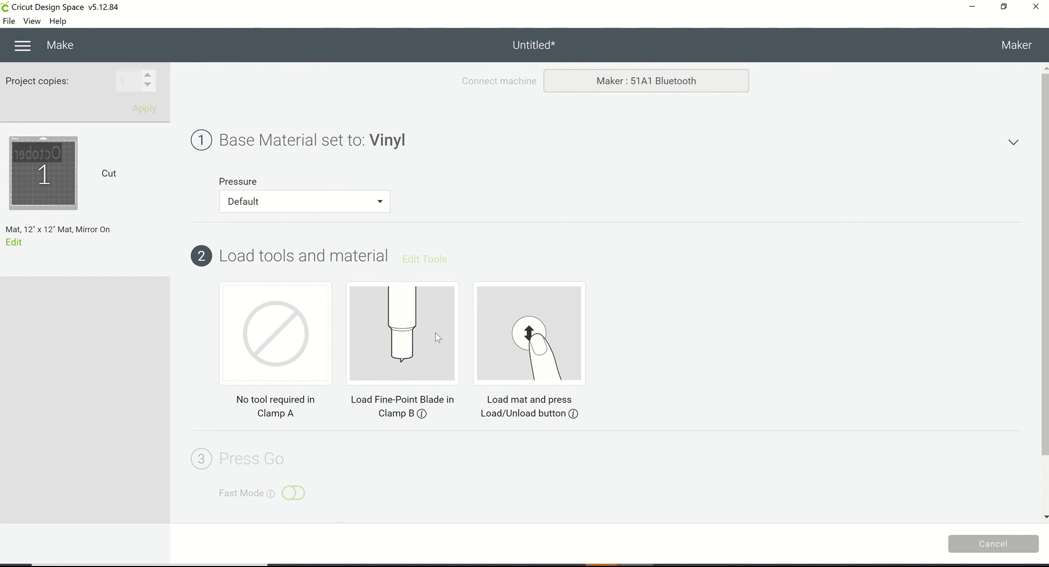
Step: Cancel the cut and return to the design canvas
{"action": "left_click", "coordinate": [990, 545]}
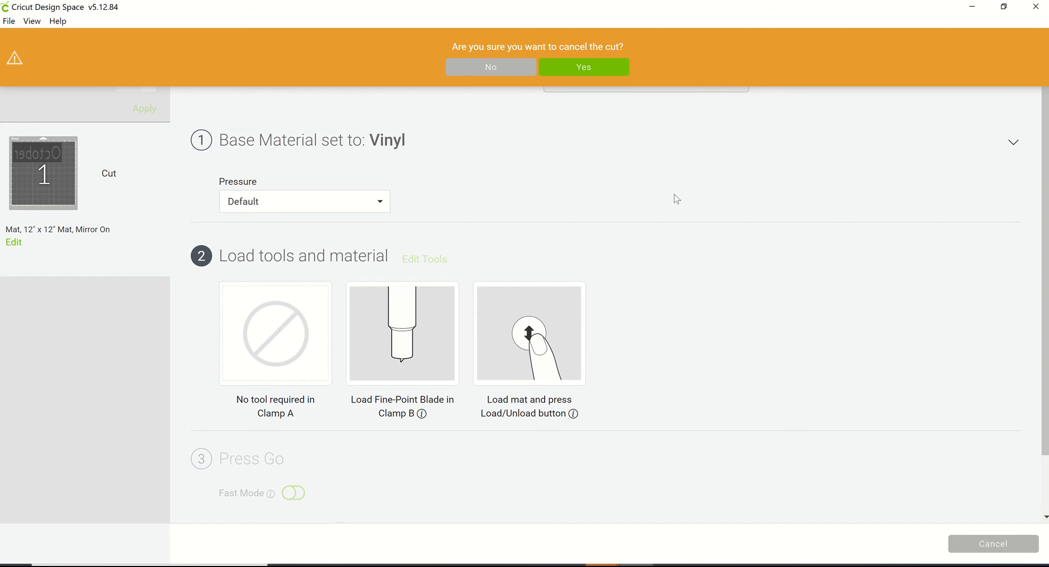
{"action": "left_click", "coordinate": [621, 66]}
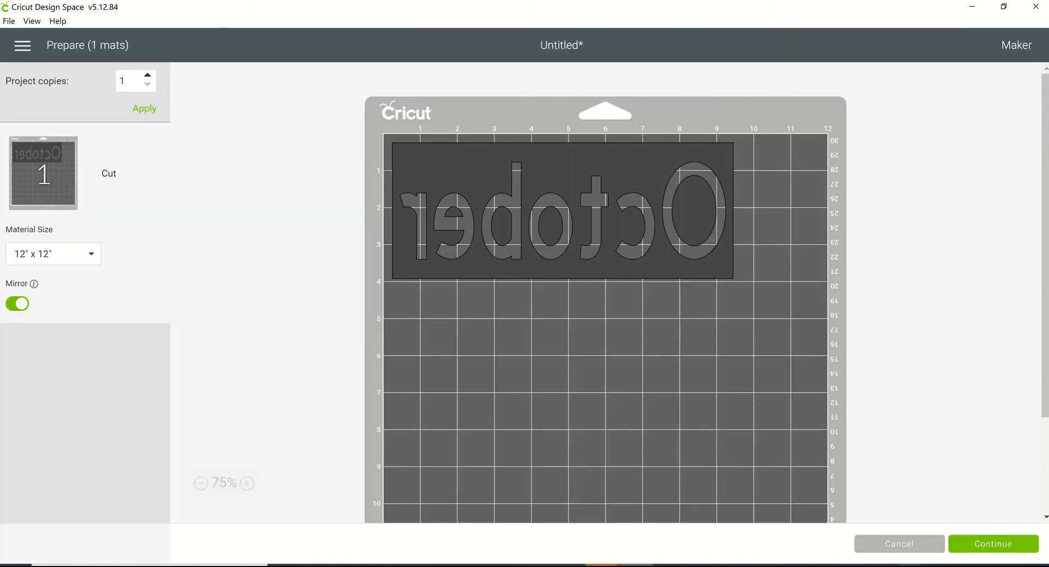
{"action": "left_click", "coordinate": [931, 543]}
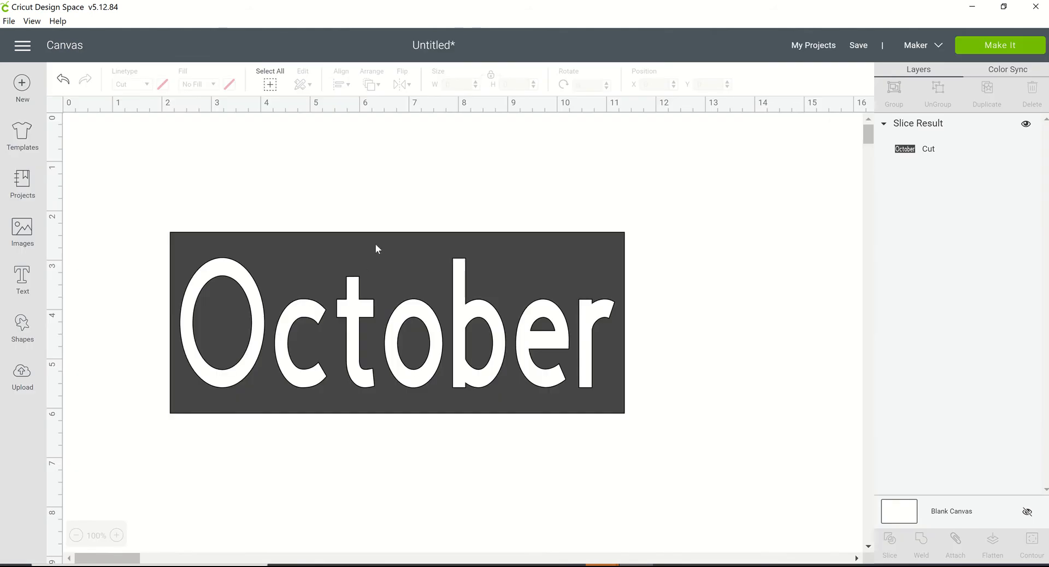
Step: Move the October knockout rectangle up to about X 1.653, Y 0.681 inches
{"action": "left_click", "coordinate": [375, 248]}
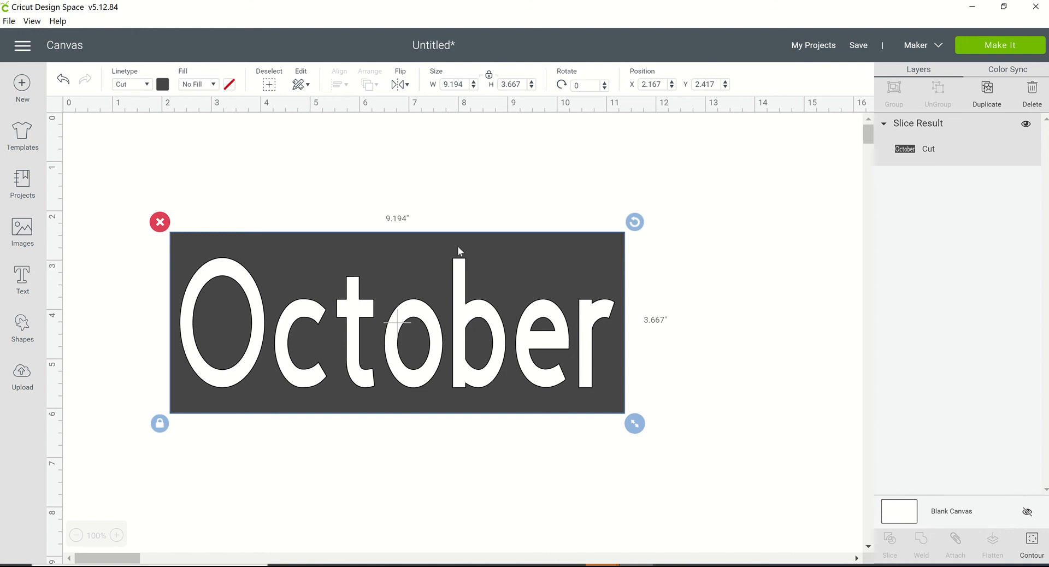
{"action": "left_click_drag", "start_coordinate": [457, 247], "coordinate": [438, 235]}
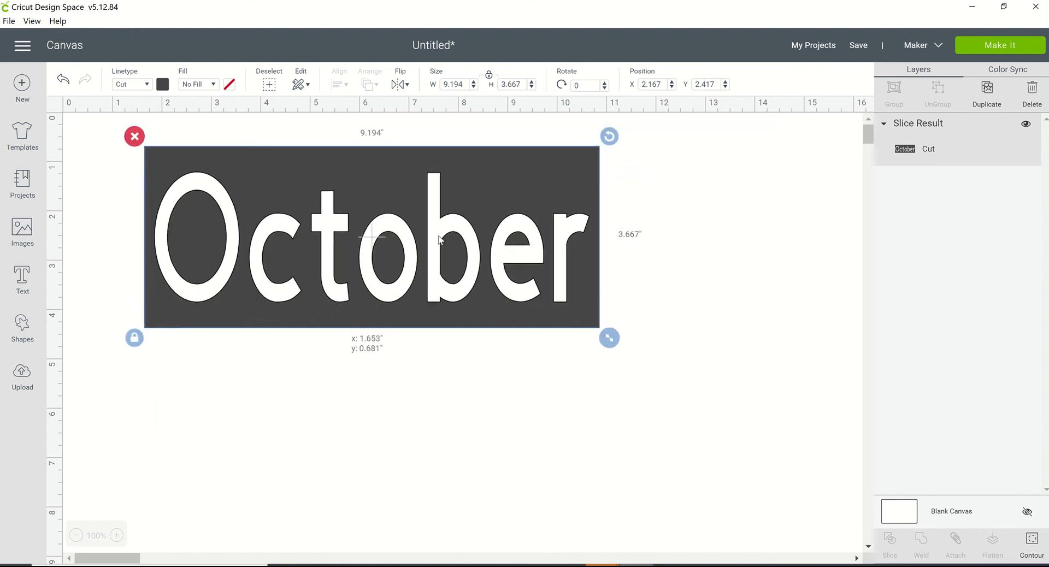
{"action": "left_click", "coordinate": [360, 395]}
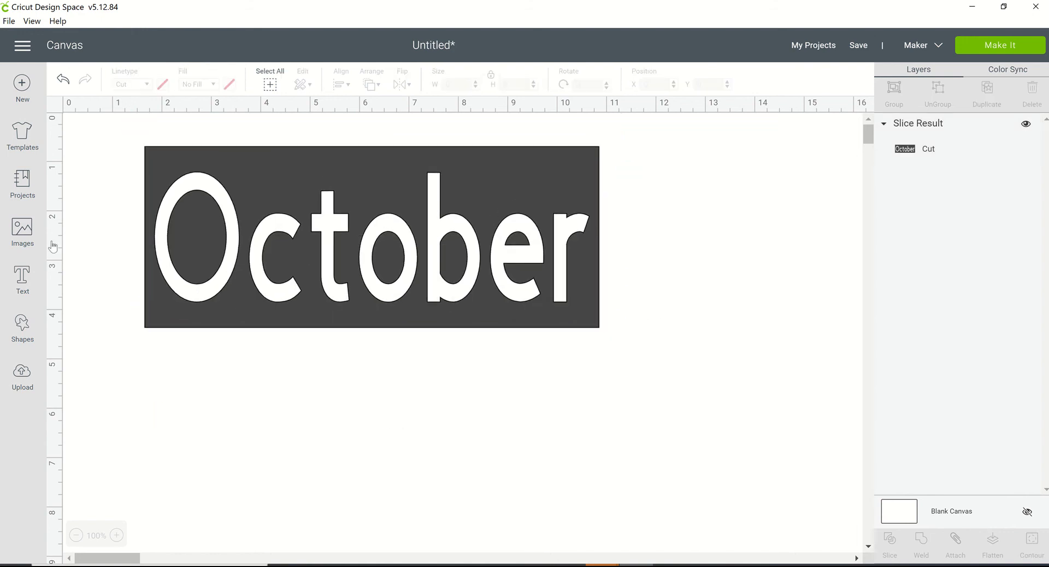
Step: Insert a square and place it below the October rectangle at about X 1.736, Y 4.292 inches
{"action": "left_click", "coordinate": [23, 337]}
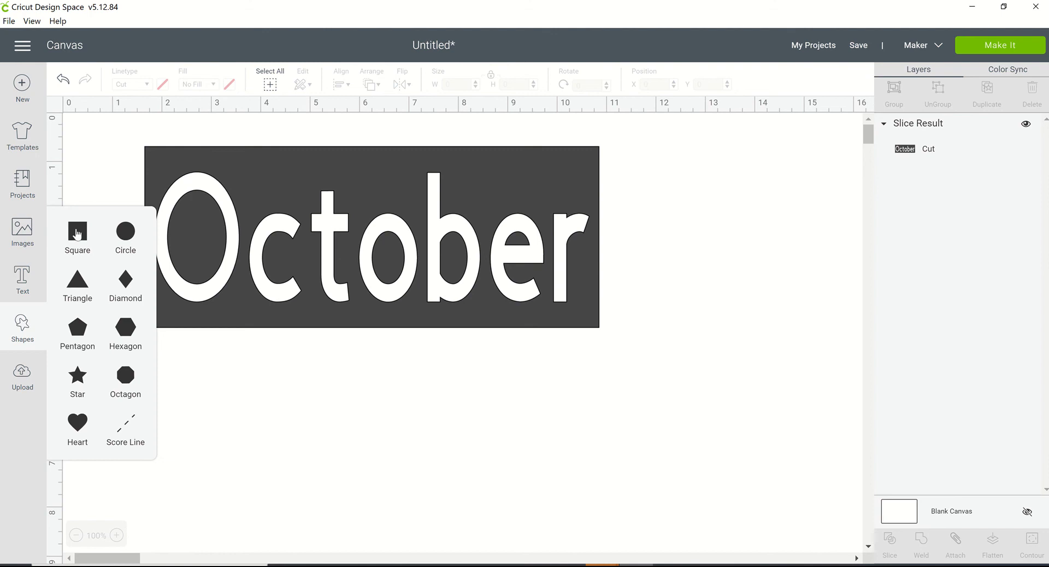
{"action": "left_click", "coordinate": [77, 234]}
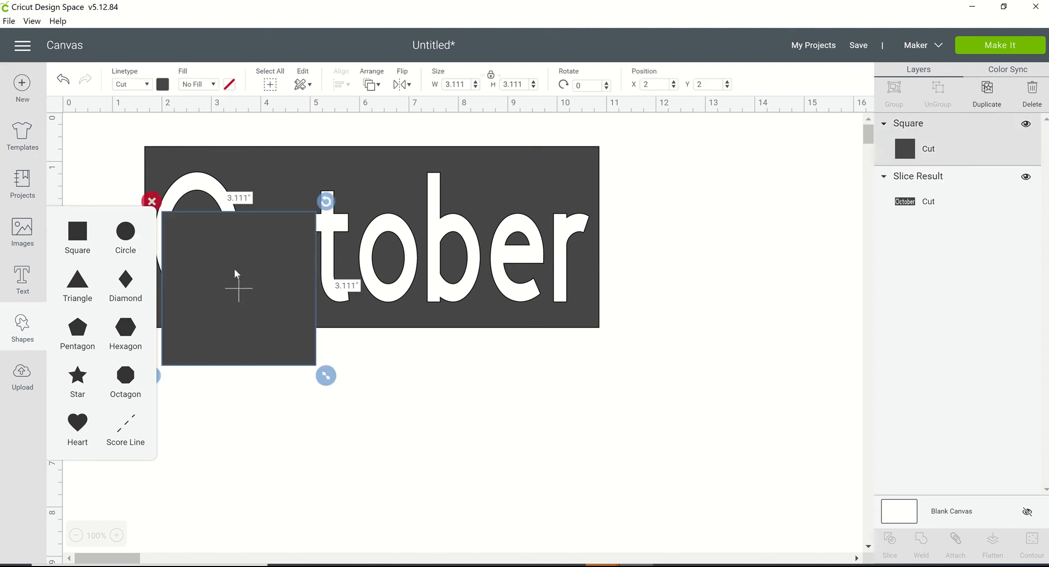
{"action": "left_click_drag", "start_coordinate": [254, 244], "coordinate": [235, 355]}
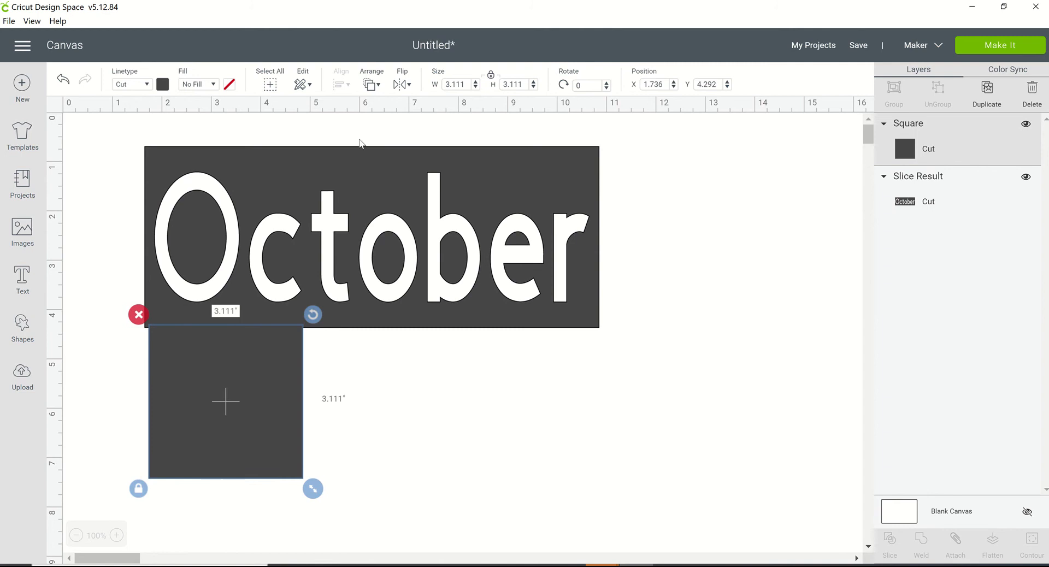
Step: Unlock the square's proportions and set it to 9.194 inches wide and 3.667 inches high, matching the October rectangle
{"action": "left_click", "coordinate": [340, 168]}
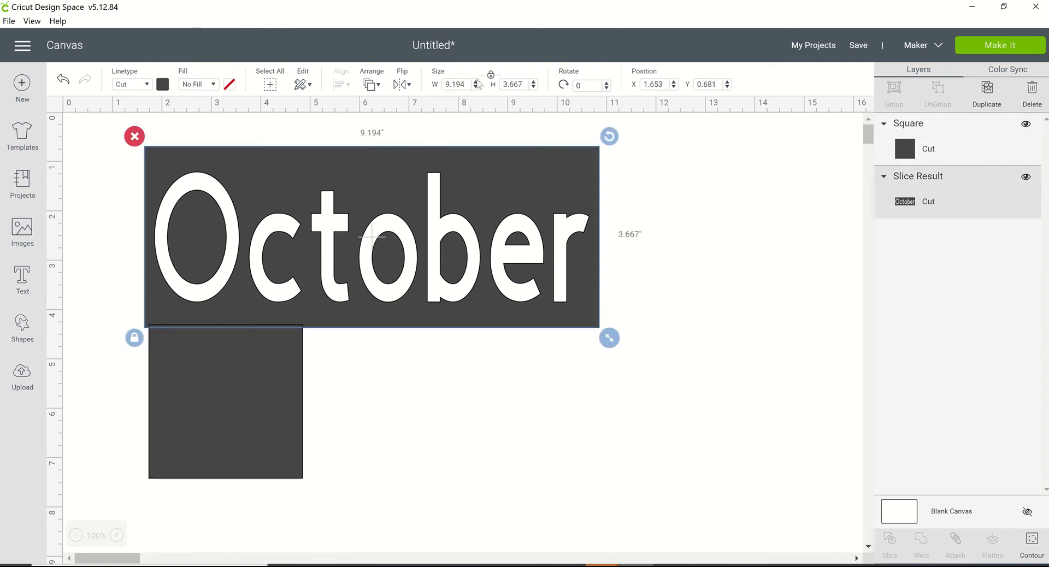
{"action": "left_click", "coordinate": [247, 375]}
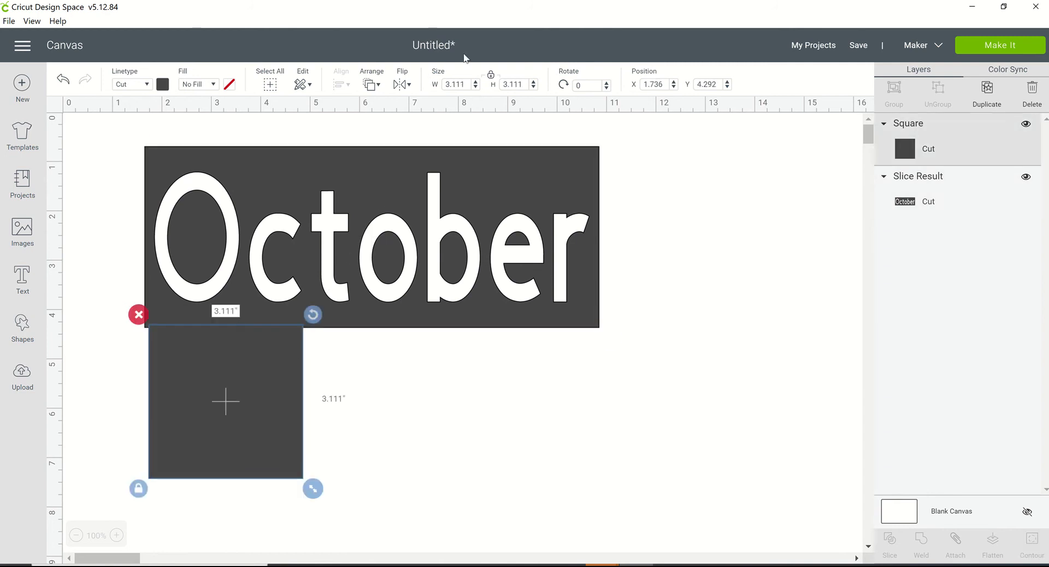
{"action": "left_click", "coordinate": [490, 78]}
{"action": "left_click_drag", "start_coordinate": [468, 85], "coordinate": [422, 87]}
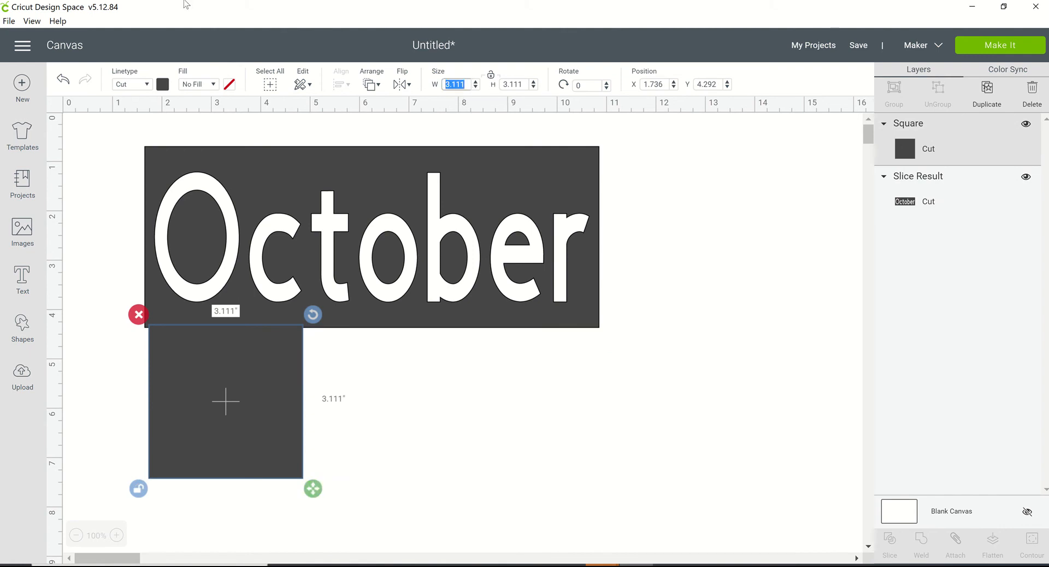
{"action": "type", "text": "9.194"}
{"action": "key", "text": "Tab"}
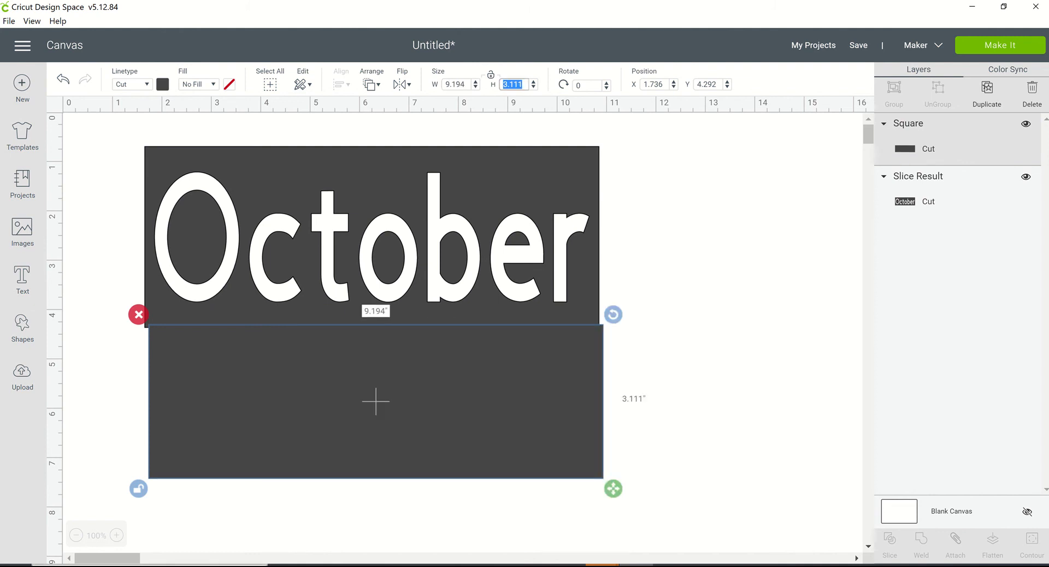
{"action": "left_click", "coordinate": [334, 191]}
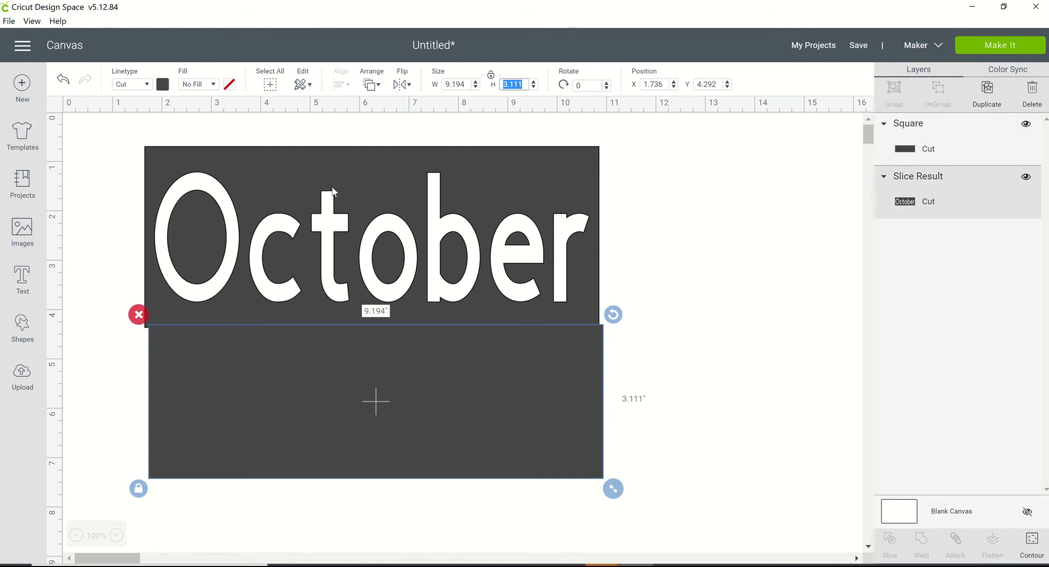
{"action": "left_click", "coordinate": [406, 354]}
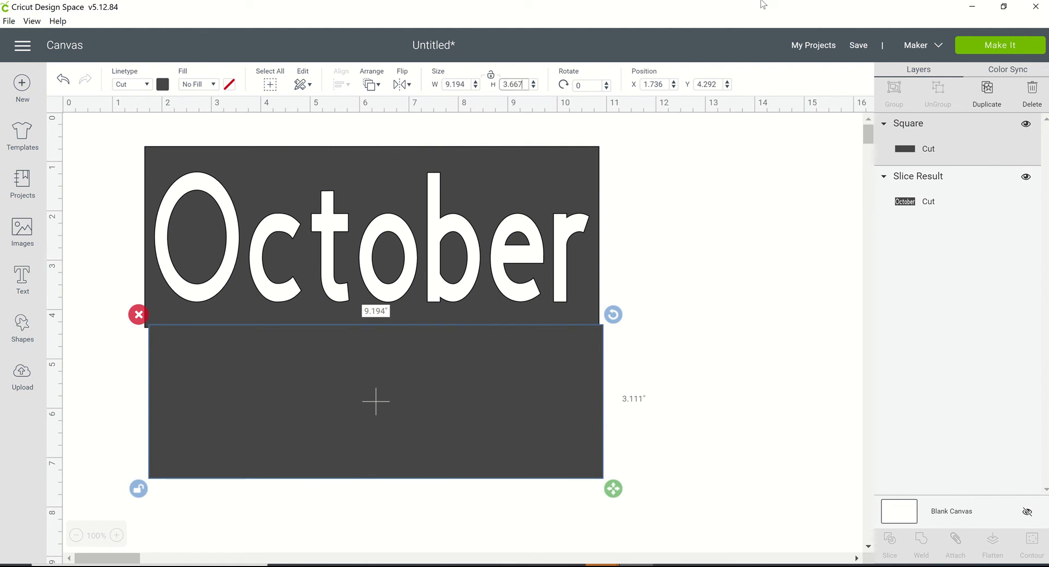
{"action": "key", "text": "Tab"}
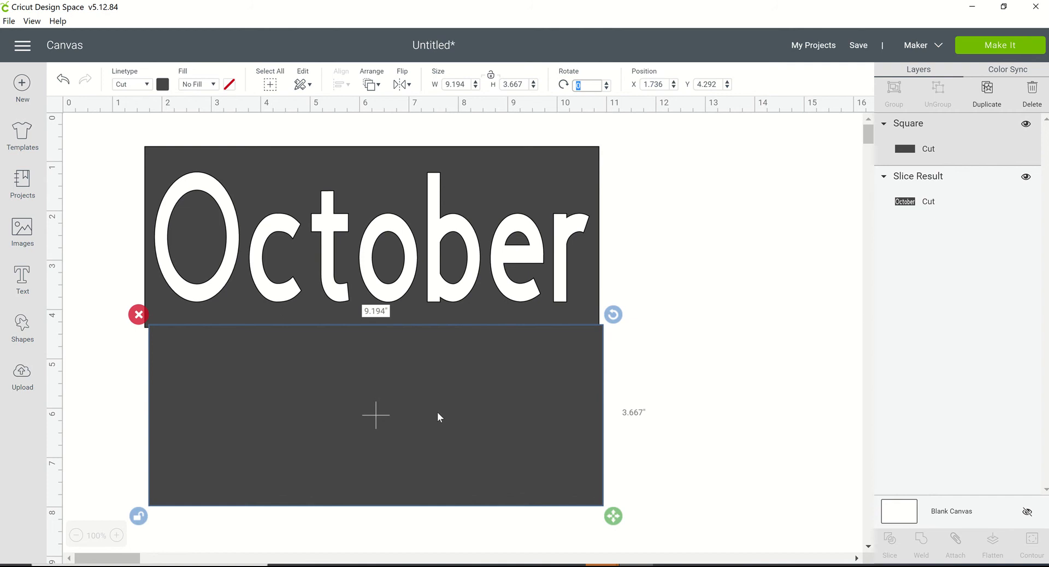
Step: Position the plain rectangle just beneath the October rectangle and center the two horizontally
{"action": "mouse_move", "coordinate": [454, 375]}
{"action": "left_mouse_down"}
{"action": "mouse_move", "coordinate": [450, 392]}
{"action": "mouse_move", "coordinate": [450, 378]}
{"action": "left_mouse_up"}
{"action": "left_click", "coordinate": [759, 358]}
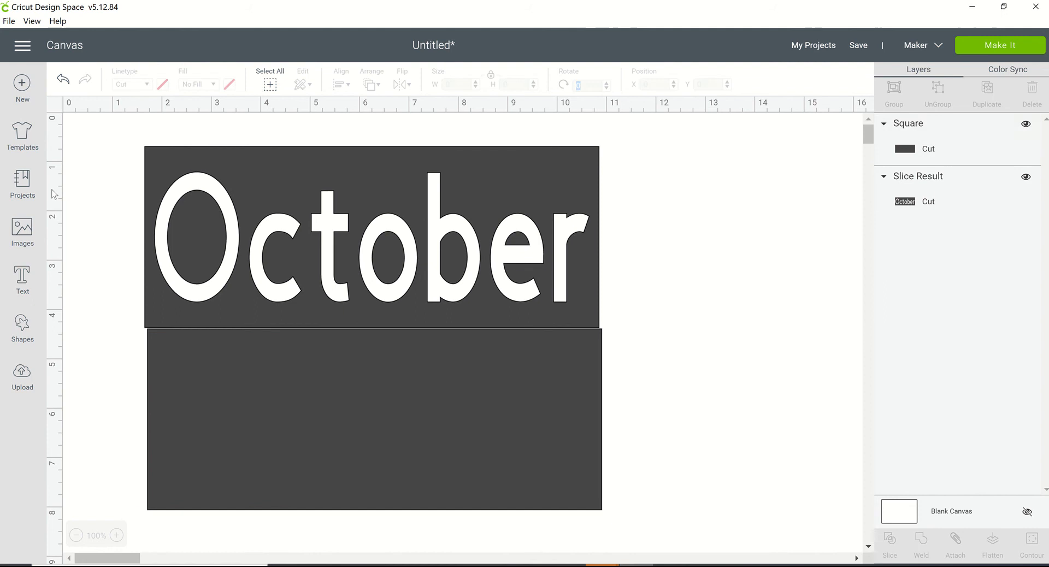
{"action": "left_click_drag", "start_coordinate": [609, 430], "coordinate": [674, 549]}
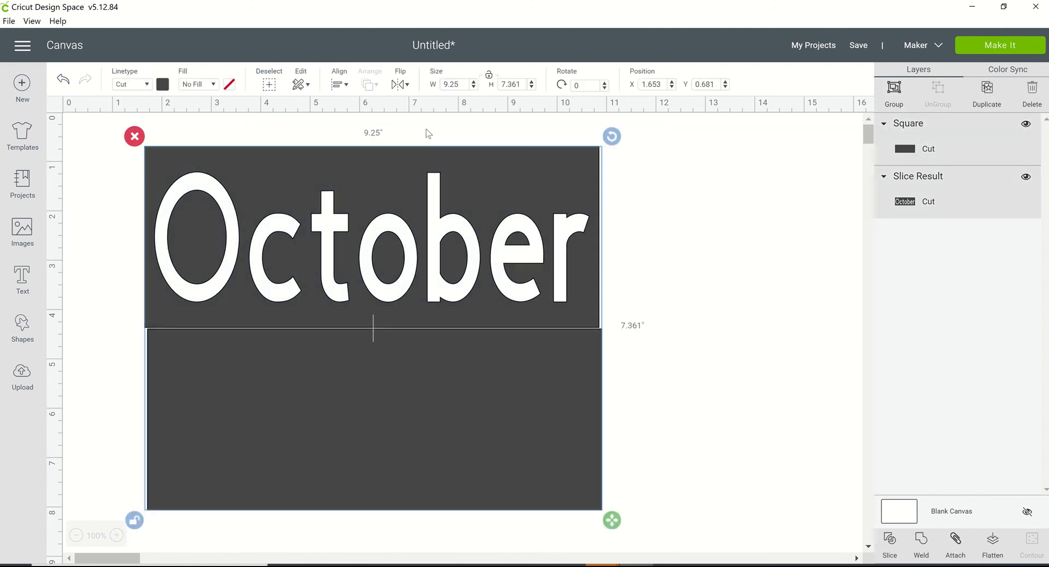
{"action": "left_click", "coordinate": [338, 85]}
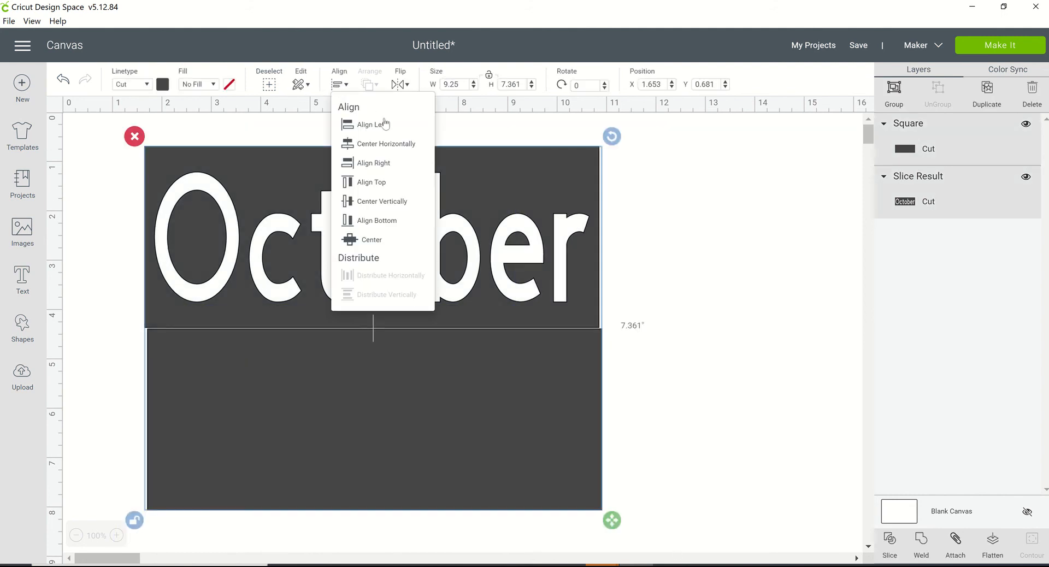
{"action": "left_click", "coordinate": [404, 146]}
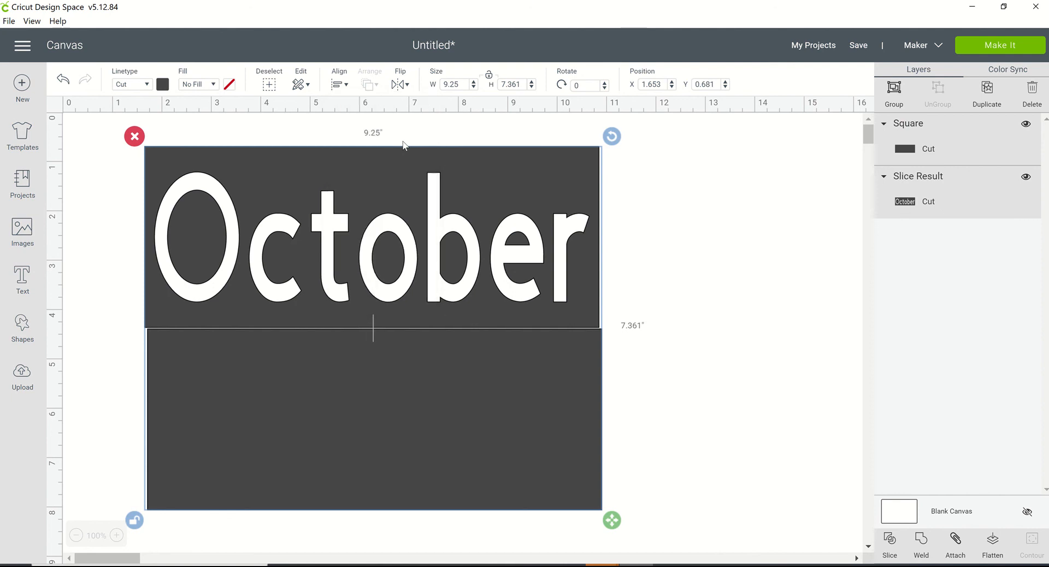
{"action": "left_click", "coordinate": [722, 380]}
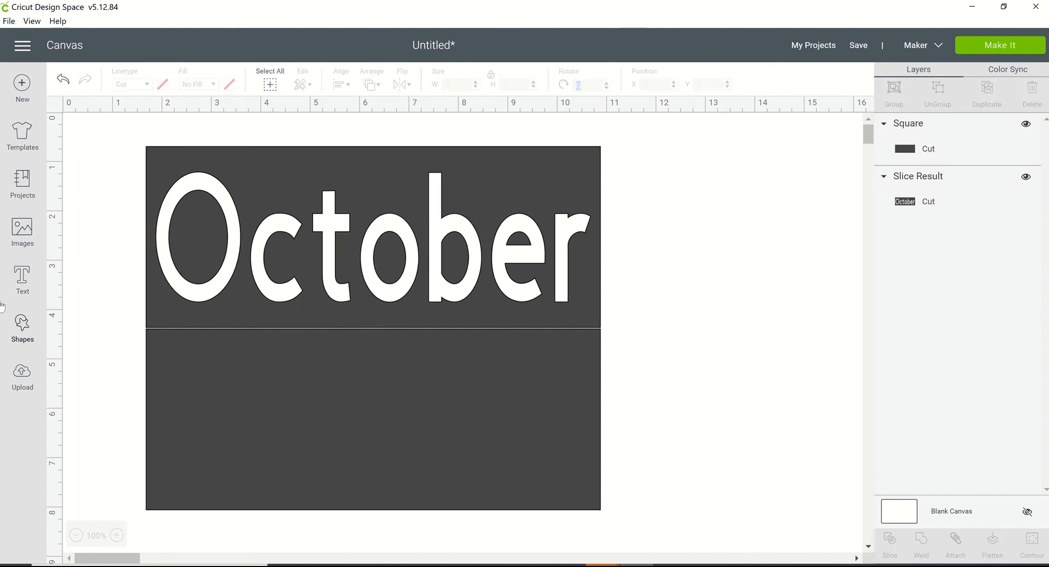
Step: Add the text Queen and move it onto the plain rectangle at about X 2.158, Y 4.847 inches
{"action": "left_click", "coordinate": [23, 292]}
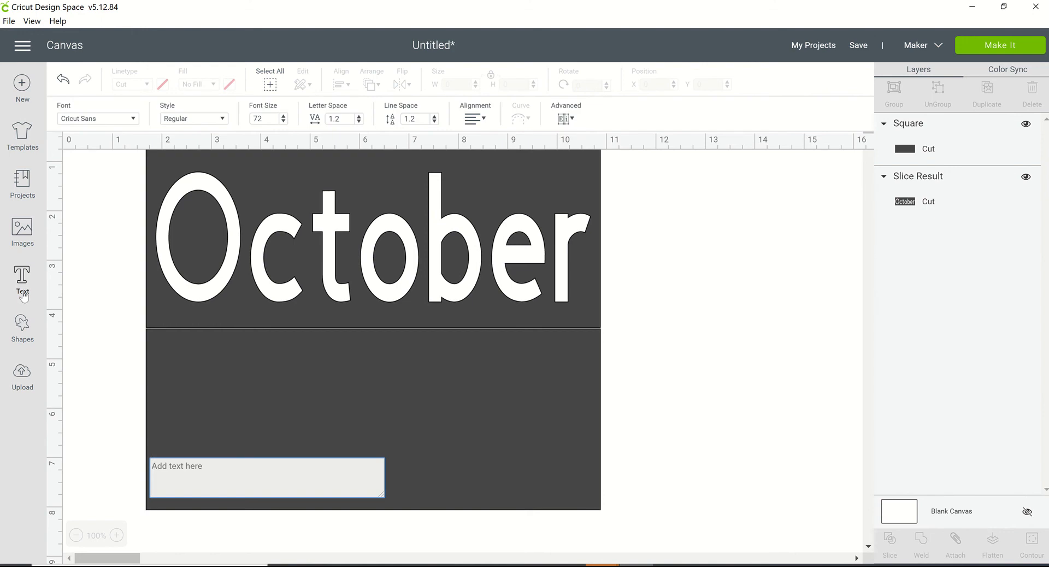
{"action": "type", "text": "O"}
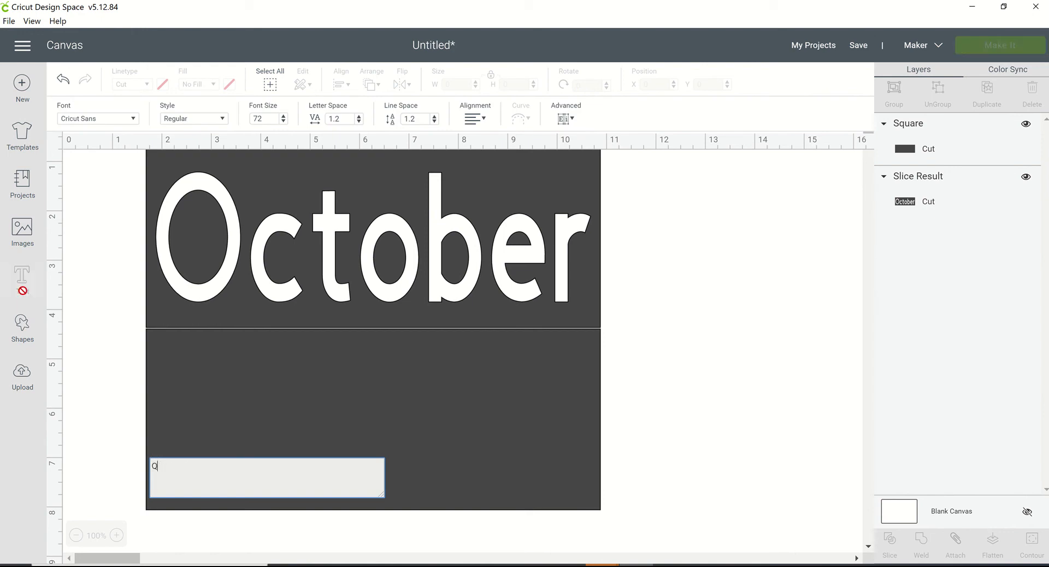
{"action": "type", "text": "ueen"}
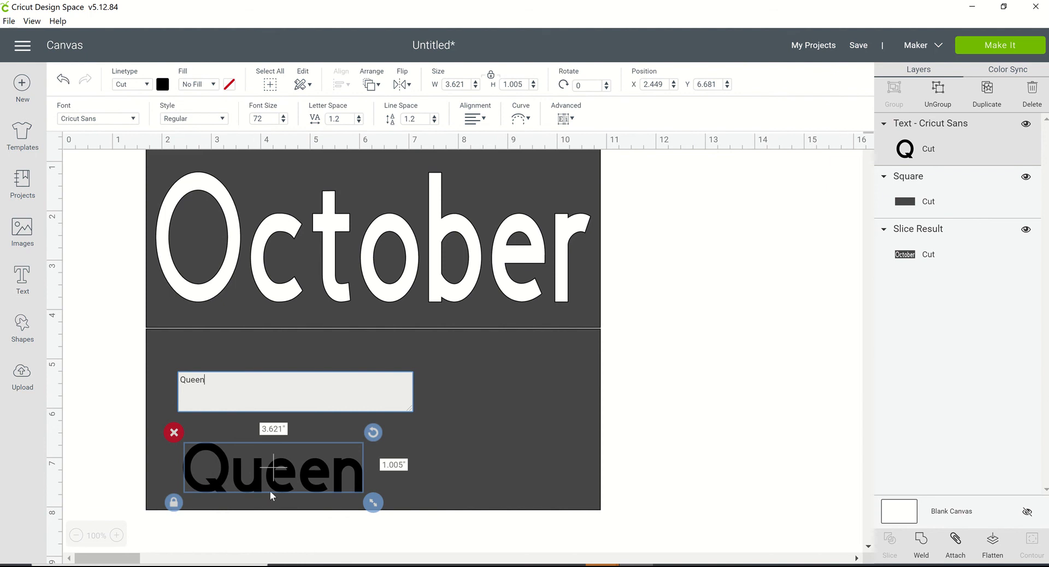
{"action": "left_click", "coordinate": [287, 472]}
{"action": "left_click_drag", "start_coordinate": [288, 470], "coordinate": [274, 378]}
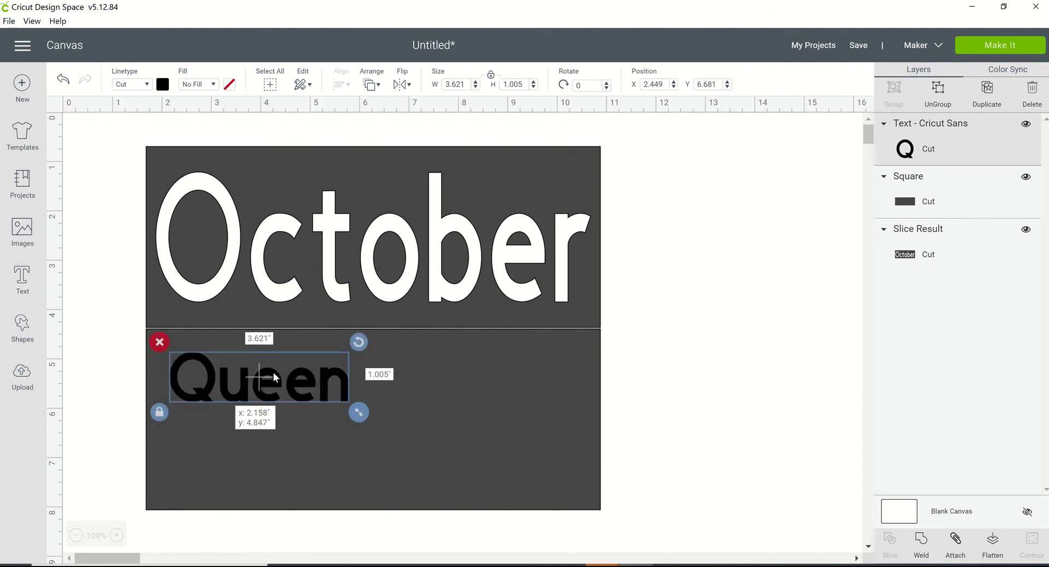
Step: Unlock the Queen text's proportions and enlarge it to about 8.218 inches wide and 2.713 inches high
{"action": "left_click", "coordinate": [159, 412]}
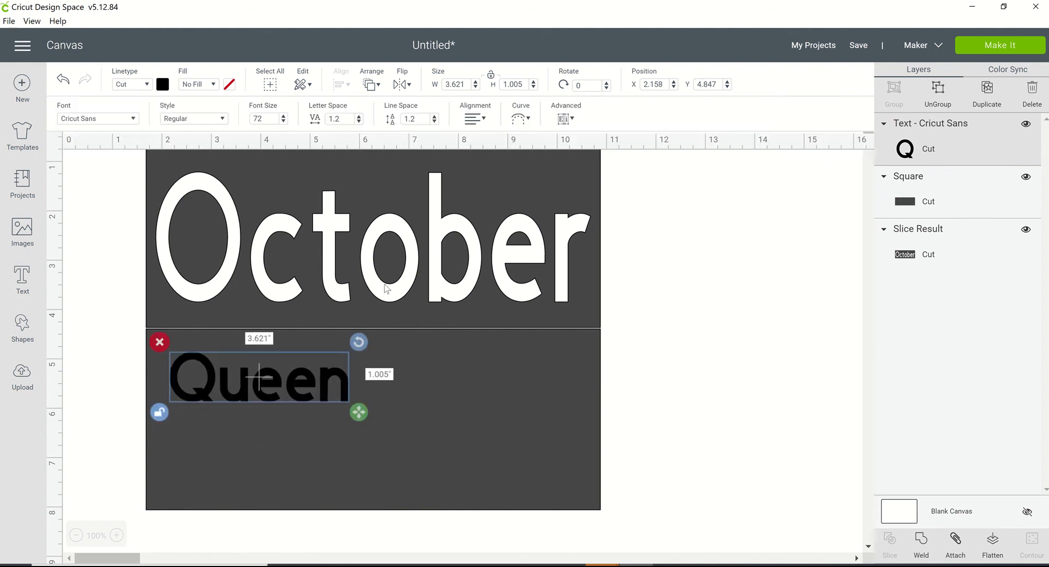
{"action": "left_click_drag", "start_coordinate": [361, 415], "coordinate": [586, 491]}
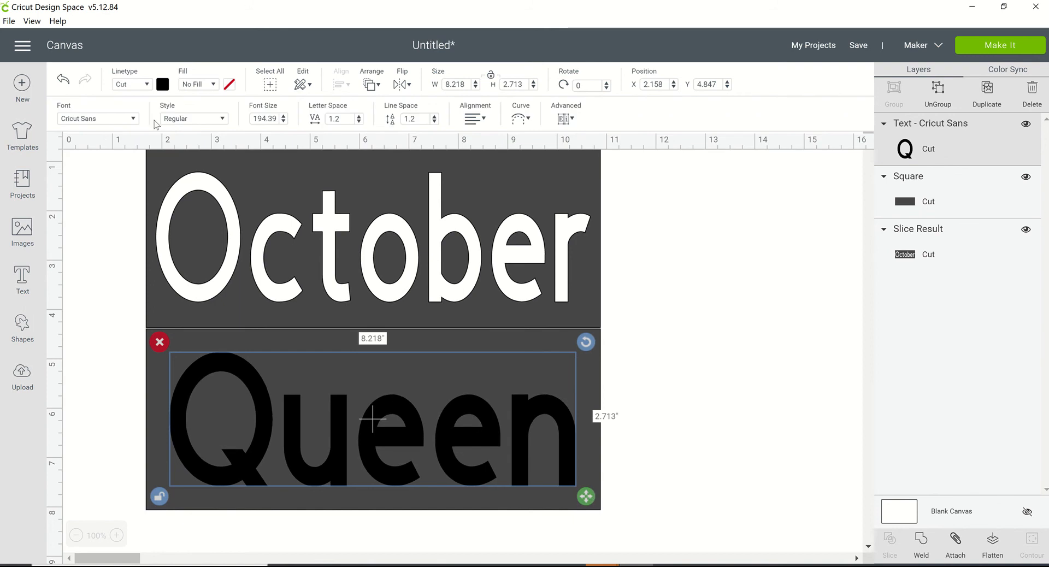
Step: Browse the available fonts and change the Queen text to Autumn in November
{"action": "left_click", "coordinate": [134, 119]}
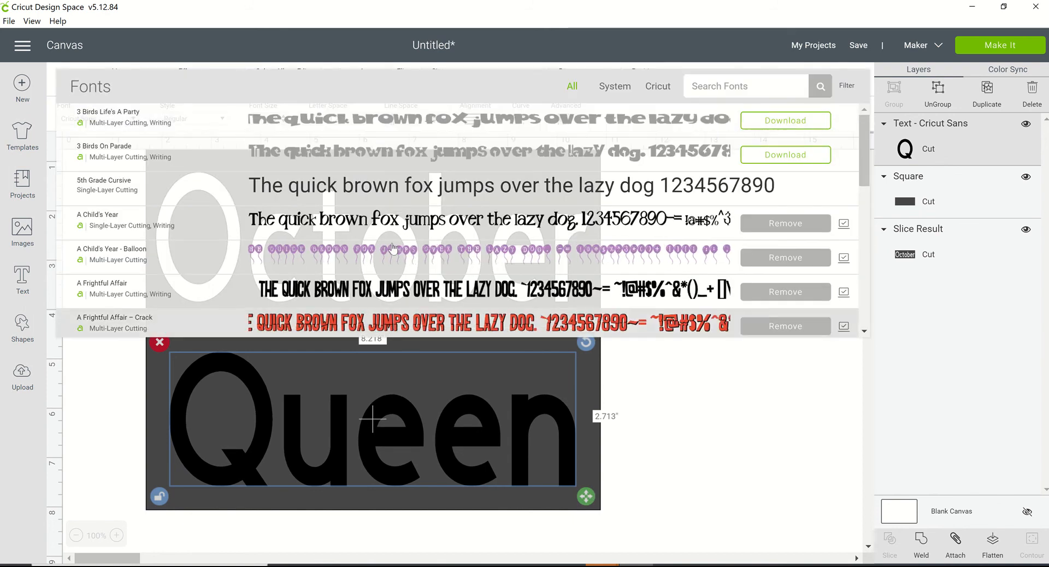
{"action": "scroll", "coordinate": [328, 218], "scroll_direction": "down", "scroll_amount": 5}
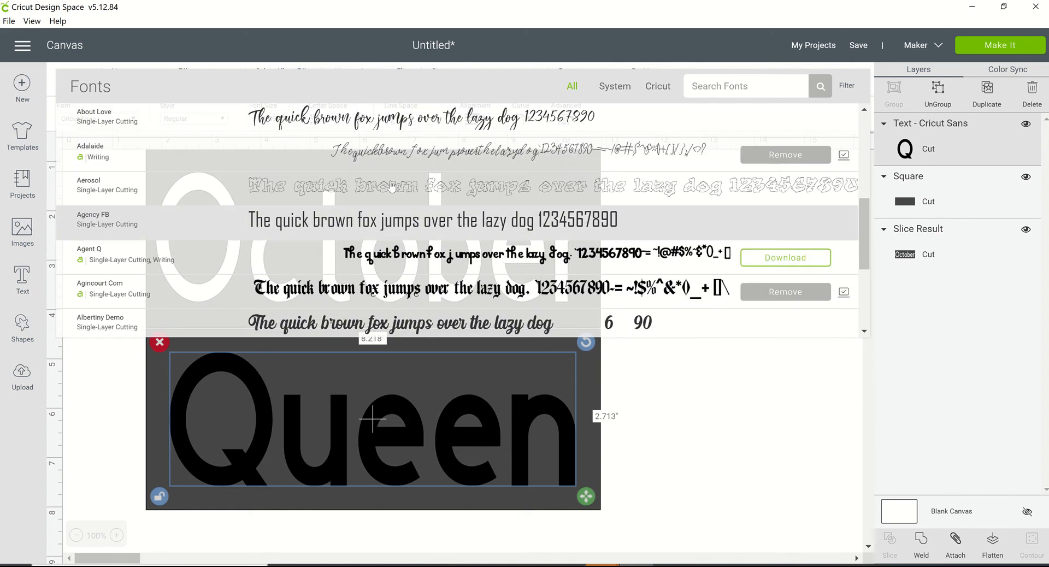
{"action": "scroll", "coordinate": [399, 161], "scroll_direction": "down", "scroll_amount": 3}
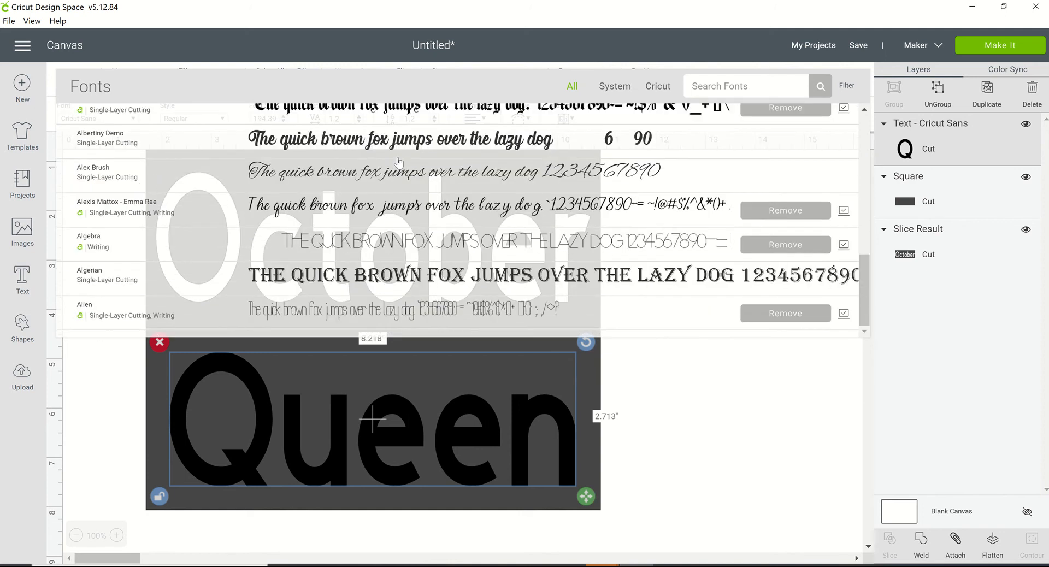
{"action": "scroll", "coordinate": [377, 262], "scroll_direction": "down", "scroll_amount": 3}
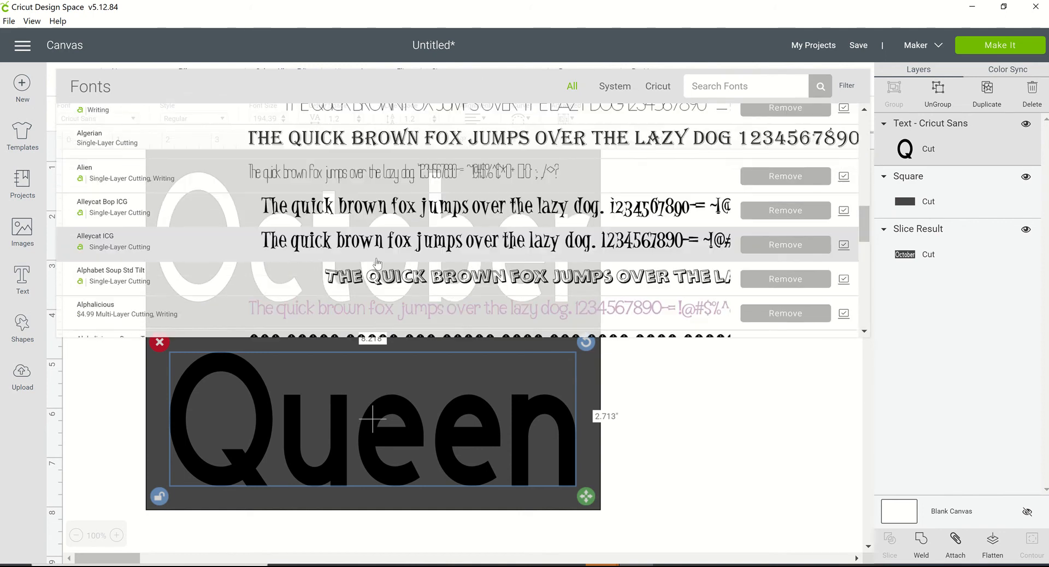
{"action": "scroll", "coordinate": [377, 262], "scroll_direction": "down", "scroll_amount": 6}
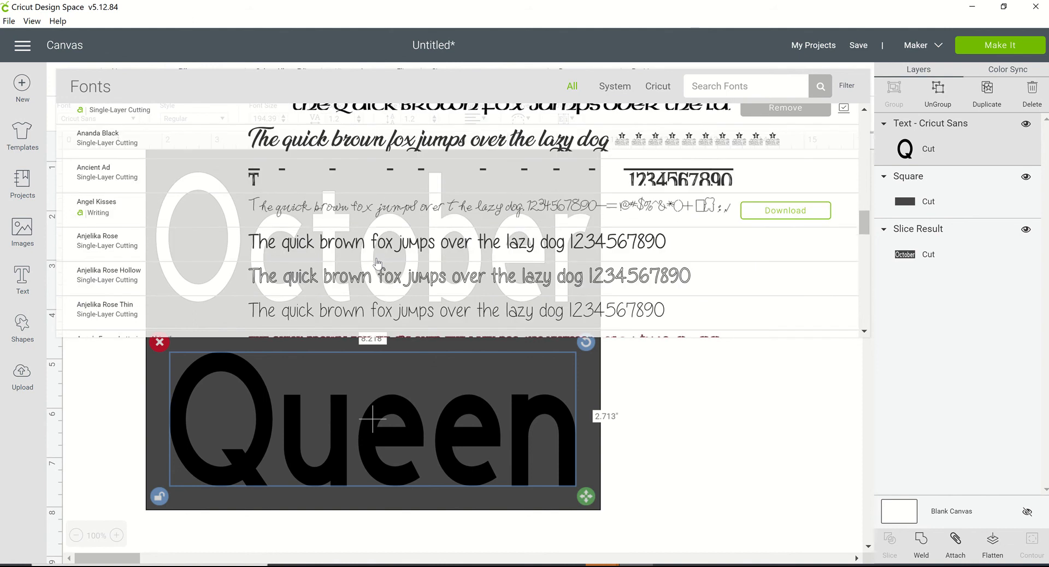
{"action": "scroll", "coordinate": [377, 262], "scroll_direction": "down", "scroll_amount": 10}
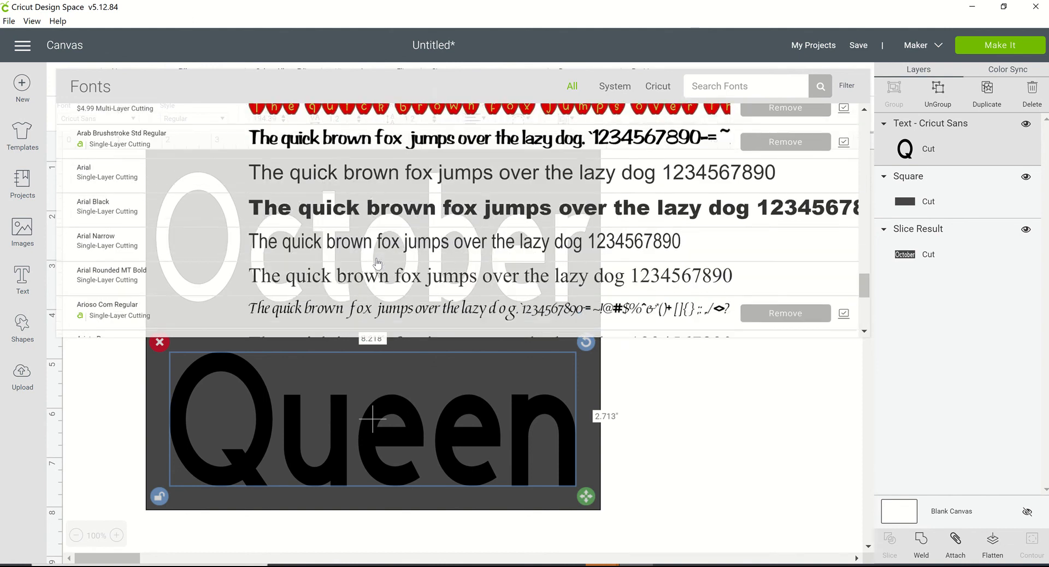
{"action": "scroll", "coordinate": [377, 263], "scroll_direction": "down", "scroll_amount": 5}
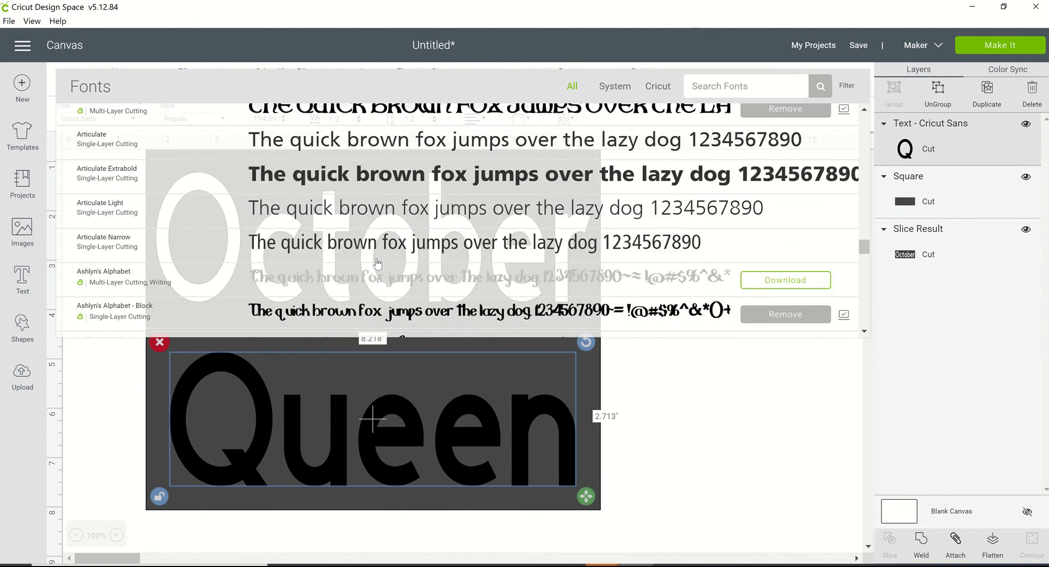
{"action": "scroll", "coordinate": [327, 263], "scroll_direction": "down", "scroll_amount": 5}
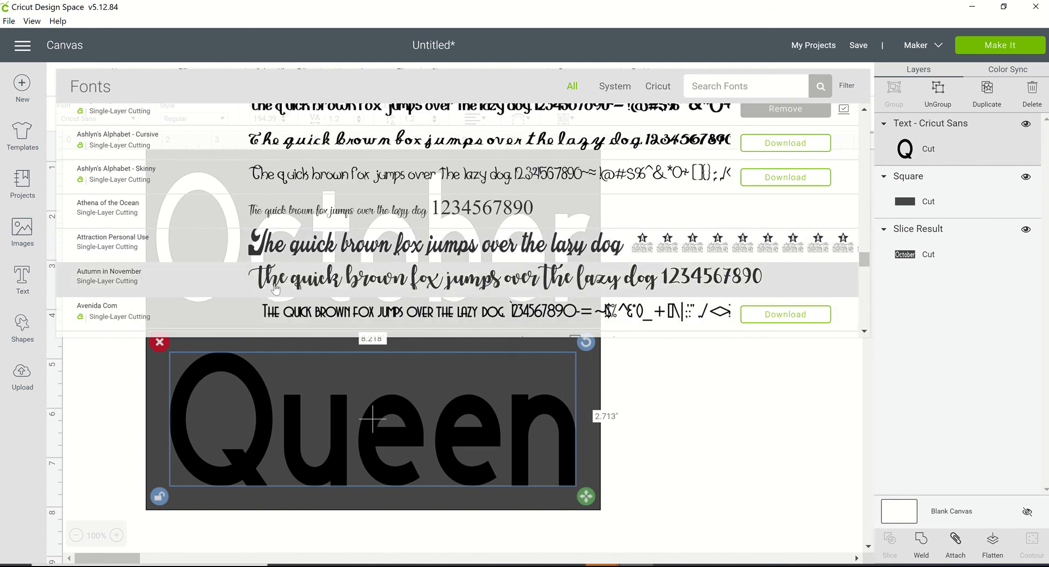
{"action": "left_click", "coordinate": [331, 288]}
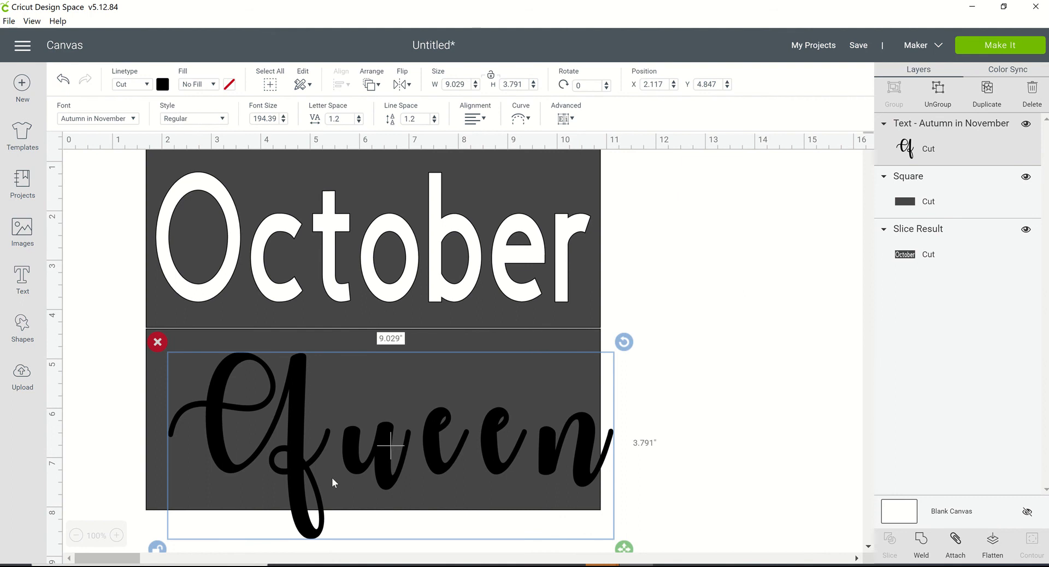
Step: Move the script Queen text over the lower rectangle to about X 1.769, Y 4.708 inches
{"action": "left_click_drag", "start_coordinate": [380, 472], "coordinate": [349, 467]}
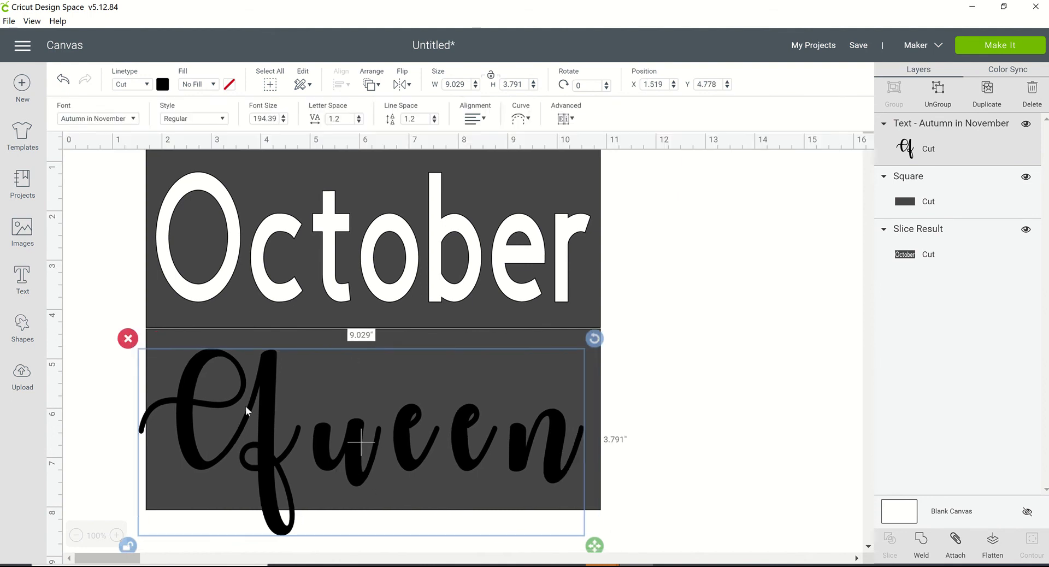
{"action": "left_click_drag", "start_coordinate": [270, 402], "coordinate": [283, 397]}
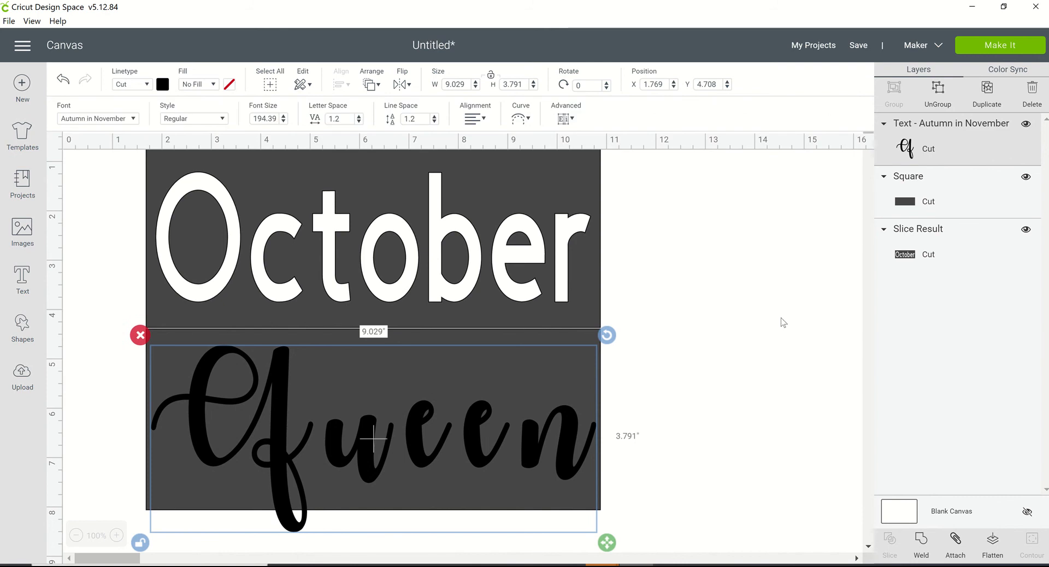
{"action": "left_click", "coordinate": [663, 444]}
Step: Shrink the Queen text to about 8.96 by 3.235 inches and place it fully inside the lower rectangle at about X 1.853, Y 4.556 inches
{"action": "scroll", "coordinate": [307, 409], "scroll_direction": "down", "scroll_amount": 3}
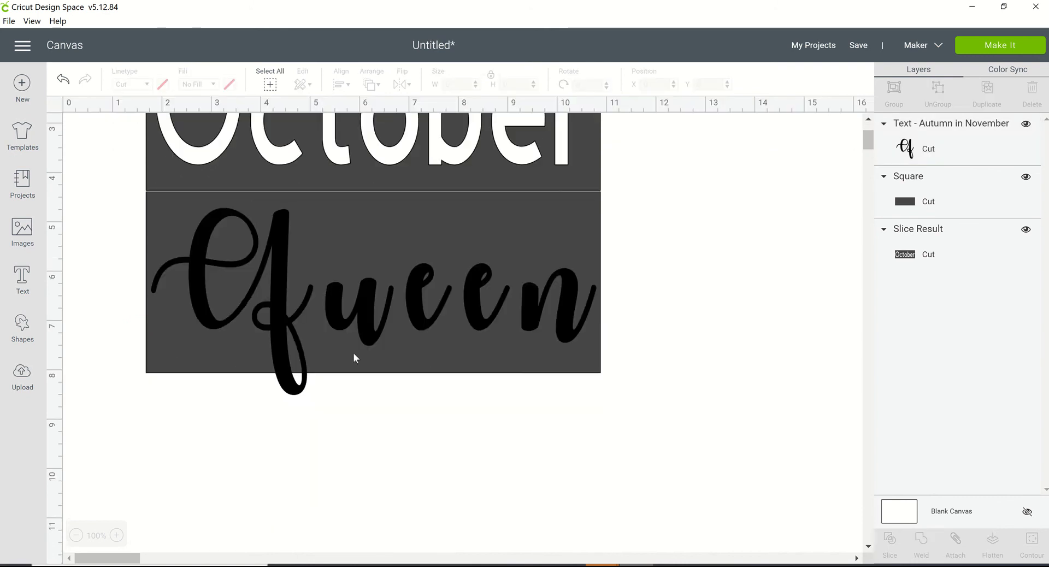
{"action": "left_click", "coordinate": [283, 378]}
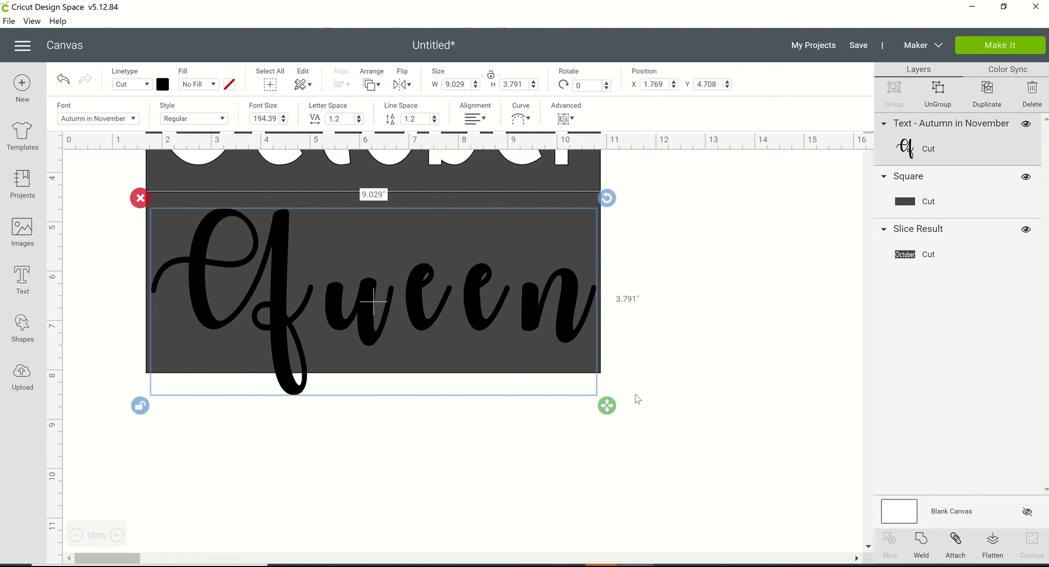
{"action": "left_click_drag", "start_coordinate": [610, 410], "coordinate": [608, 385]}
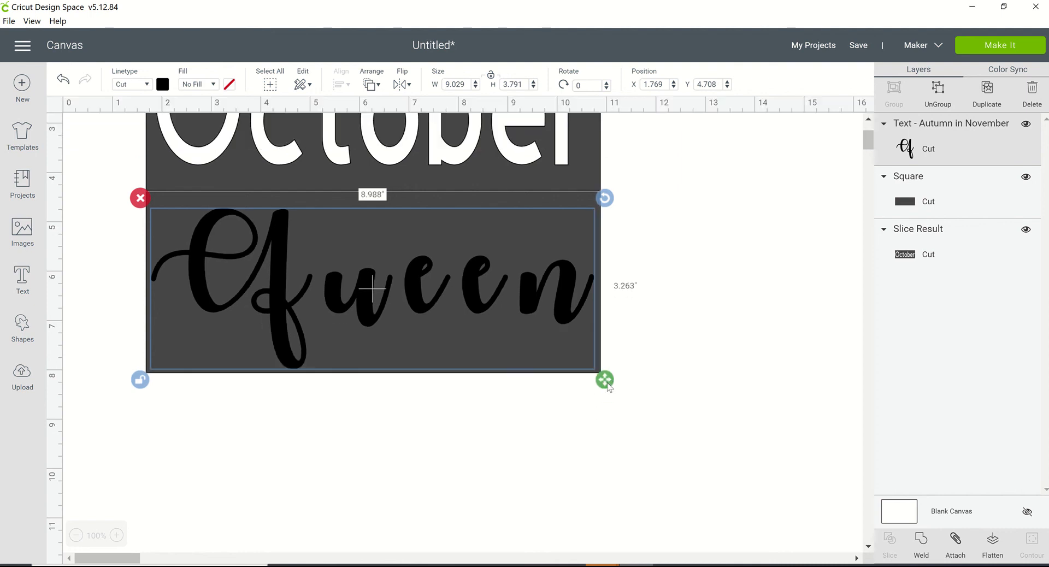
{"action": "left_click_drag", "start_coordinate": [508, 276], "coordinate": [470, 281]}
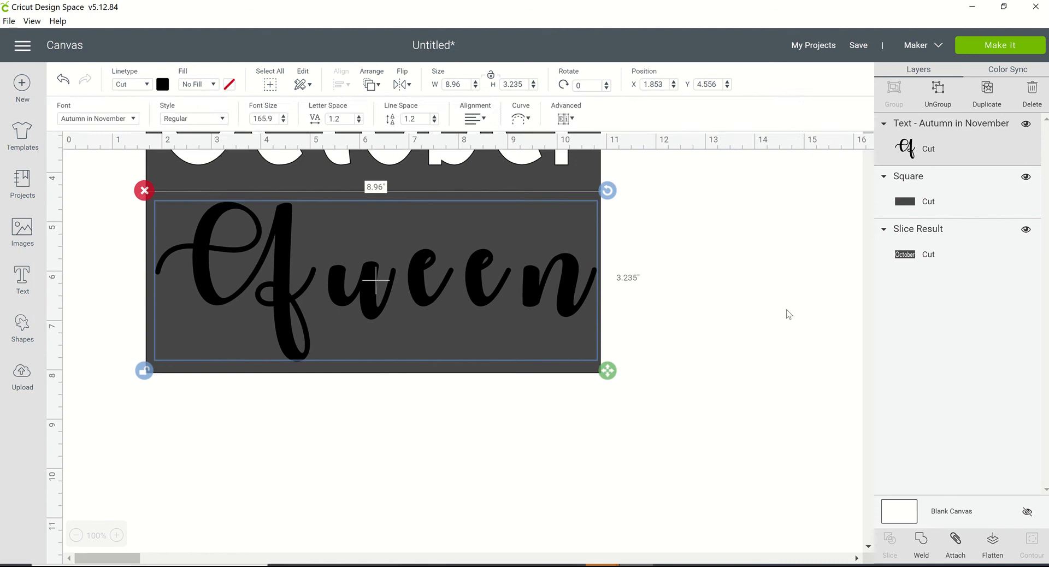
Step: Center the Queen text and the lower rectangle on each other both ways, and slice the text out of the rectangle
{"action": "left_click", "coordinate": [757, 323]}
{"action": "left_click_drag", "start_coordinate": [651, 435], "coordinate": [111, 197]}
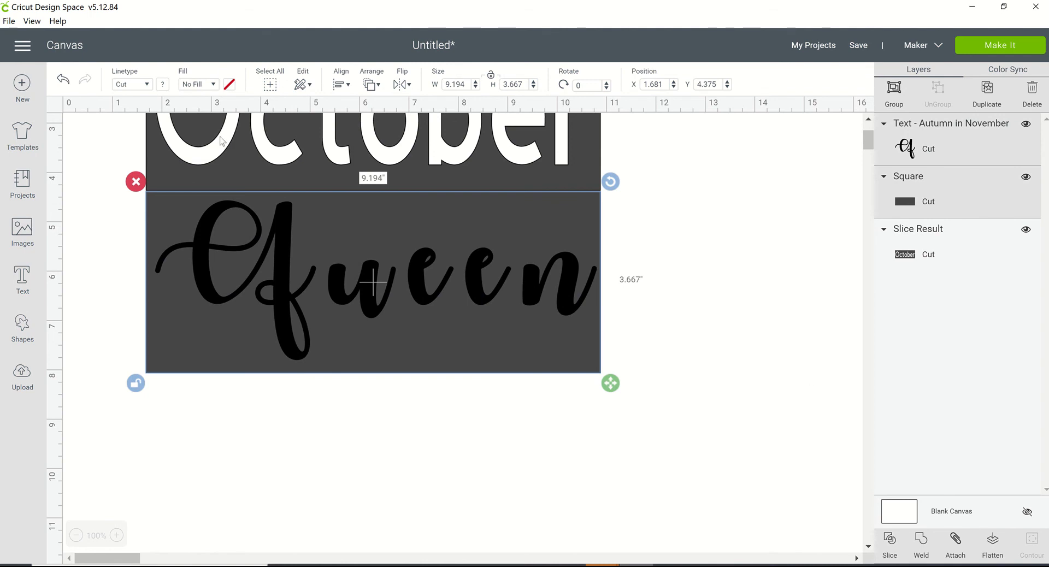
{"action": "left_click", "coordinate": [341, 84]}
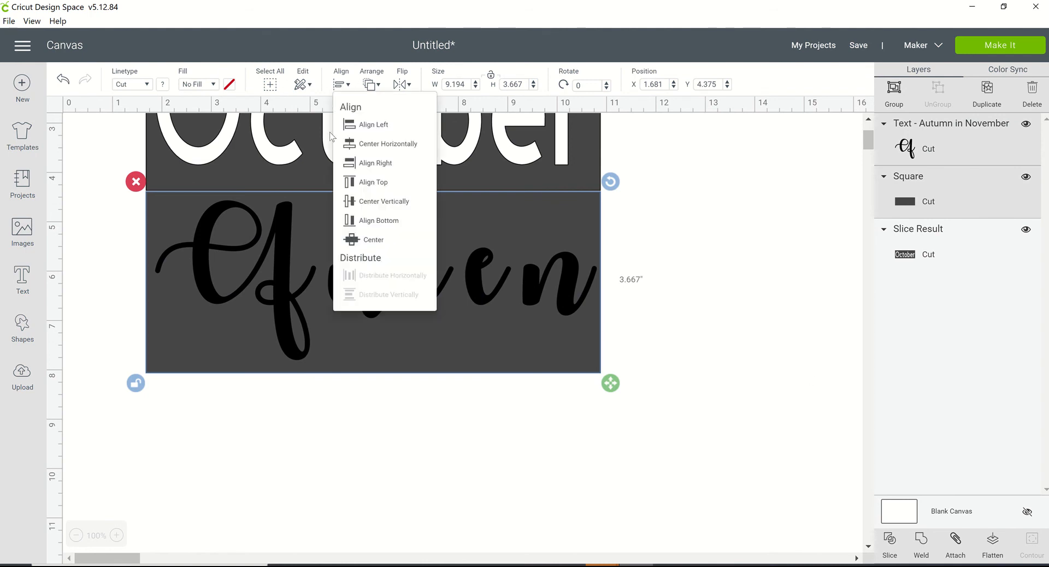
{"action": "left_click", "coordinate": [403, 247]}
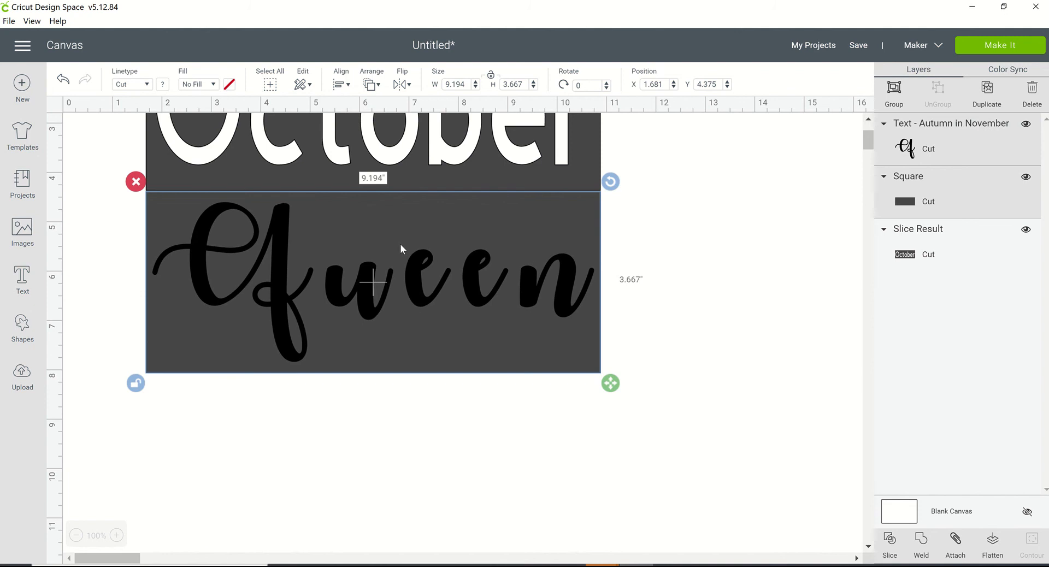
{"action": "left_click", "coordinate": [886, 553]}
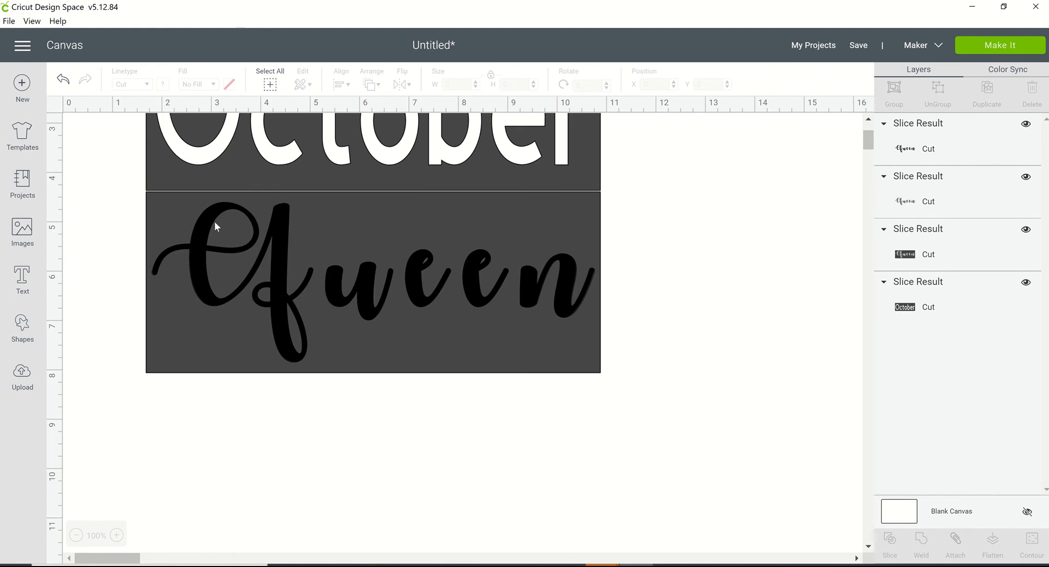
Step: Pull the two leftover Queen letter pieces out of the sliced rectangle and delete them
{"action": "left_click_drag", "start_coordinate": [214, 220], "coordinate": [336, 431]}
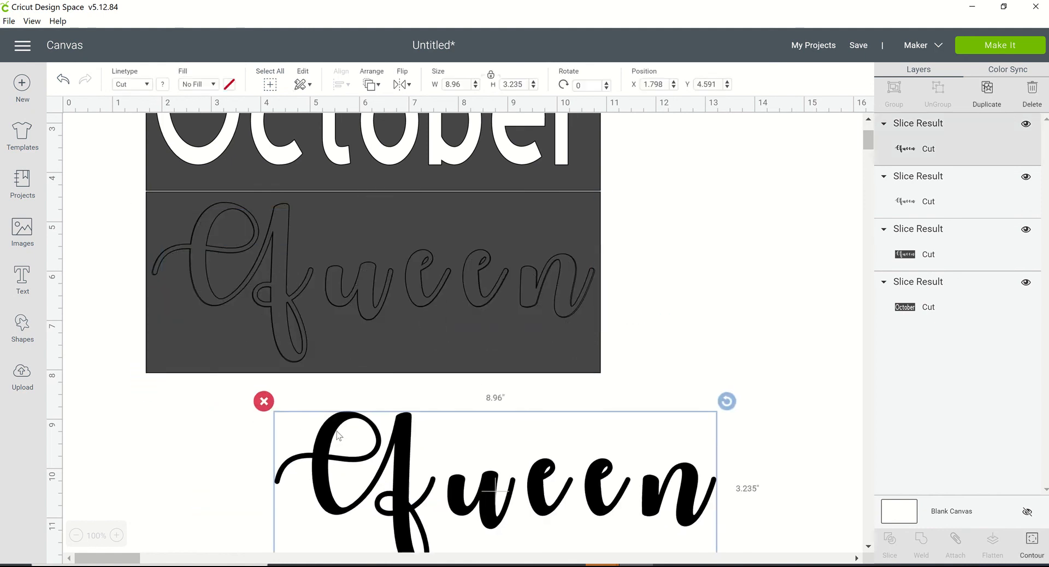
{"action": "left_click_drag", "start_coordinate": [215, 215], "coordinate": [322, 399]}
{"action": "left_click", "coordinate": [276, 391]}
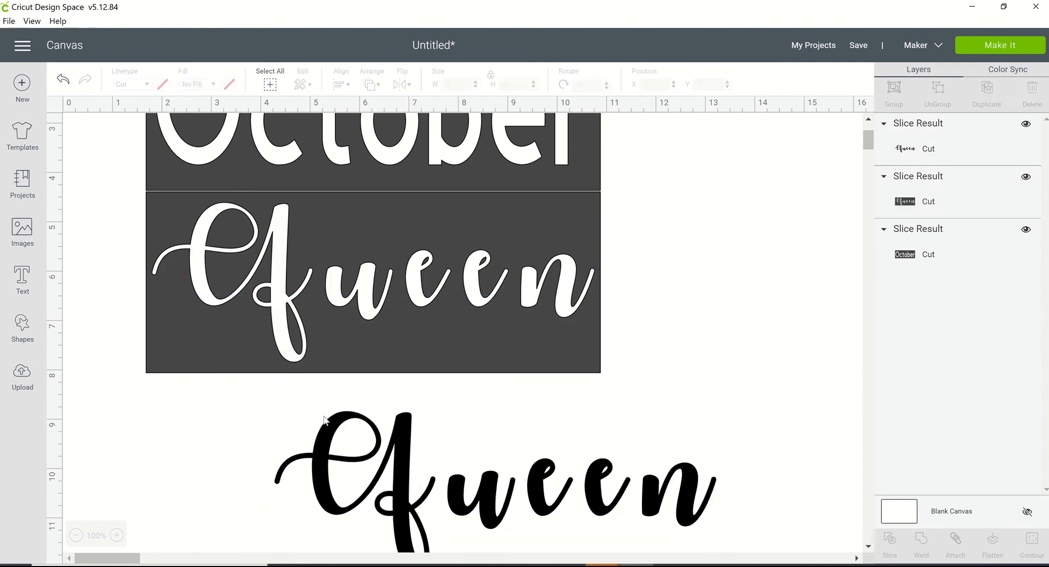
{"action": "left_click", "coordinate": [331, 443]}
{"action": "left_click", "coordinate": [265, 401]}
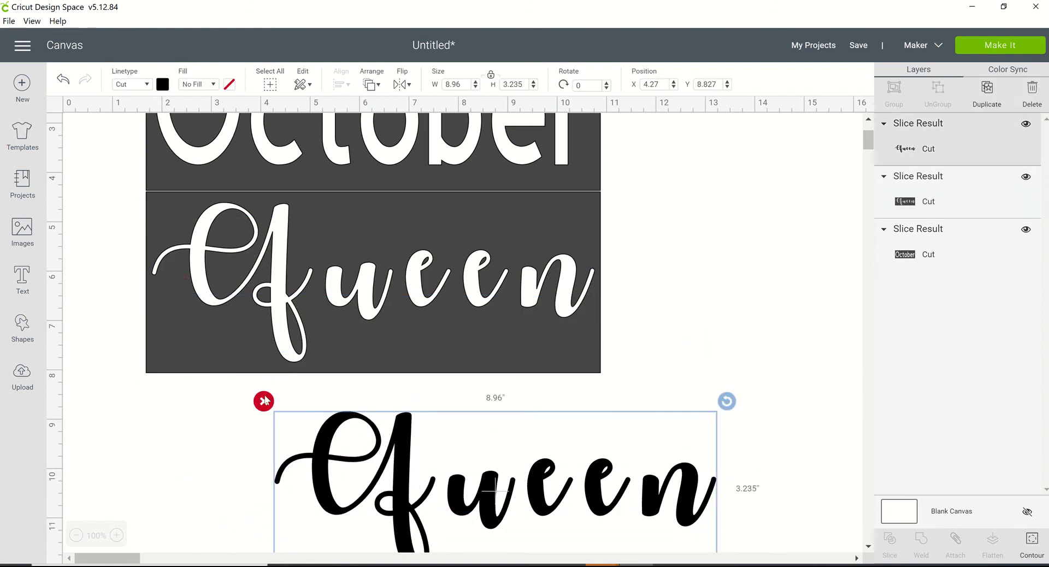
Step: Change the material color of the Queen cutout rectangle to dark red
{"action": "left_click", "coordinate": [186, 214]}
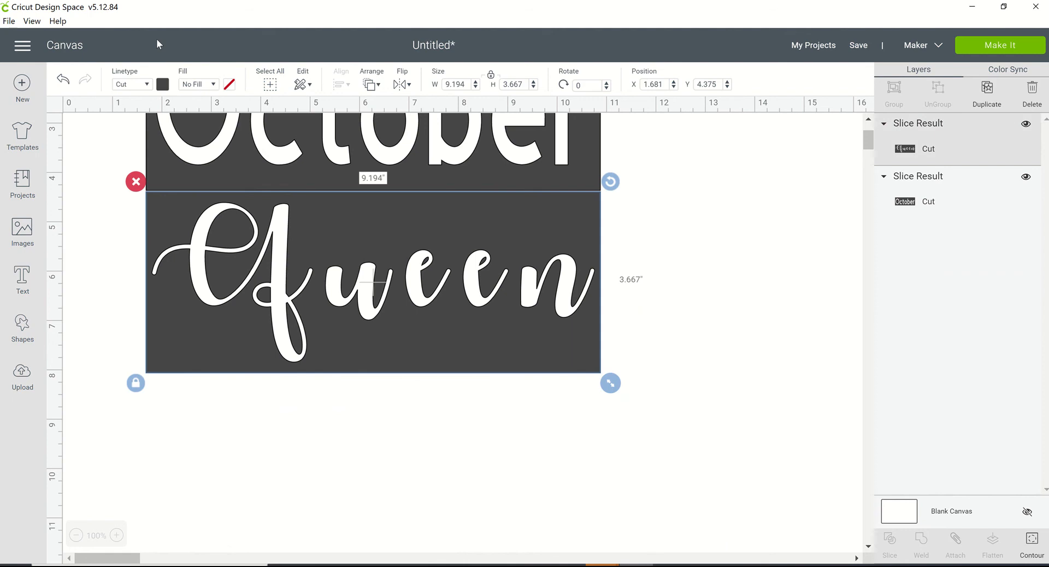
{"action": "left_click", "coordinate": [162, 84]}
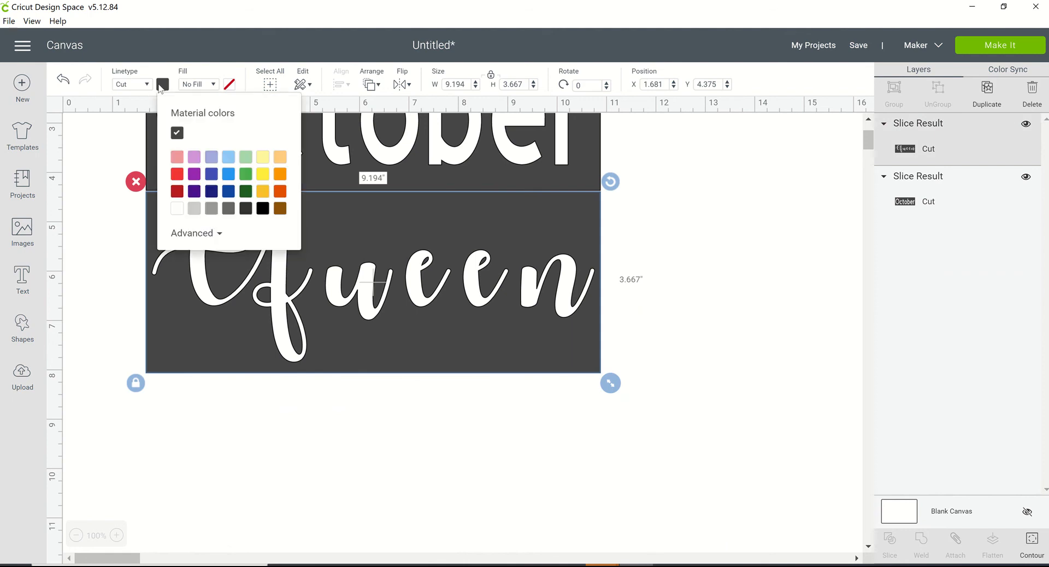
{"action": "left_click", "coordinate": [173, 192]}
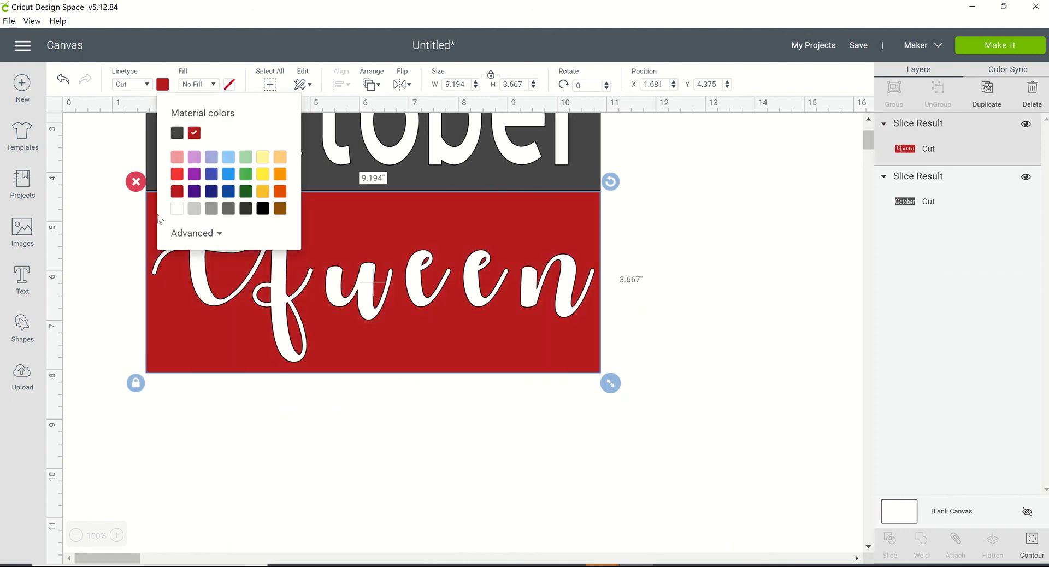
{"action": "left_click", "coordinate": [764, 304]}
Step: Change the material color of the October cutout rectangle to navy blue
{"action": "scroll", "coordinate": [302, 160], "scroll_direction": "up", "scroll_amount": 3}
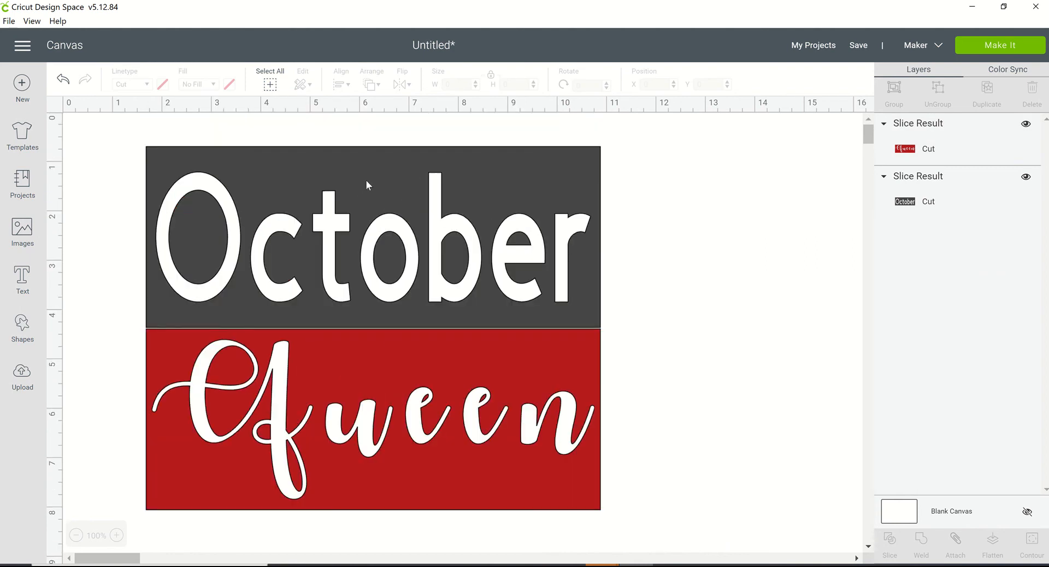
{"action": "left_click", "coordinate": [366, 185]}
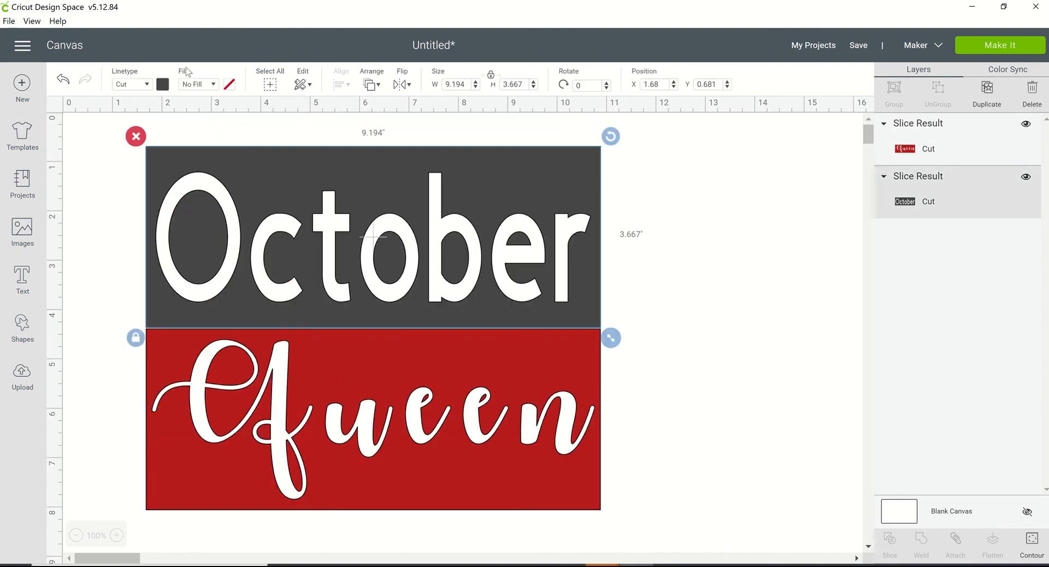
{"action": "left_click", "coordinate": [163, 85]}
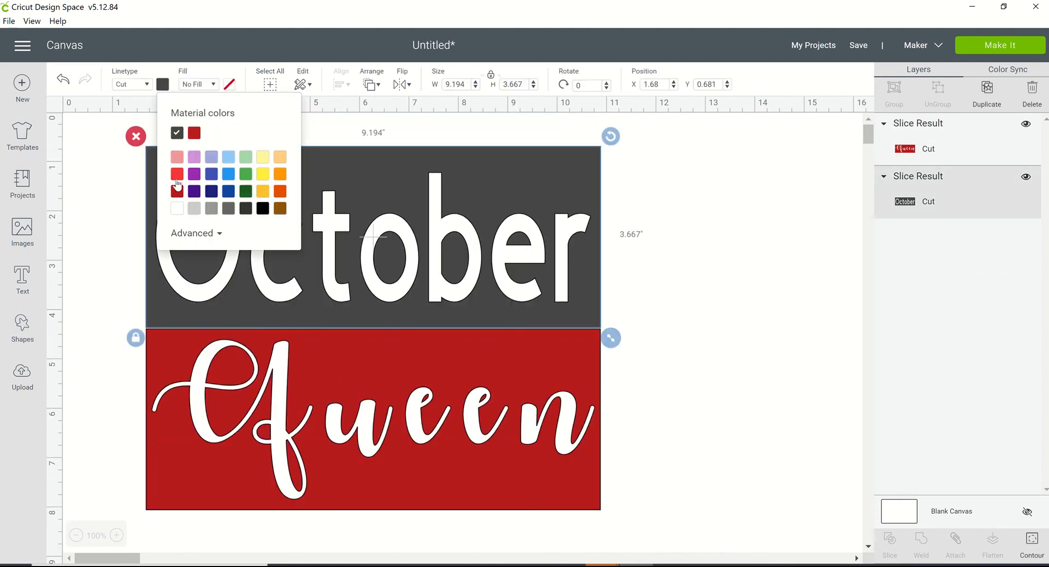
{"action": "left_click", "coordinate": [211, 191]}
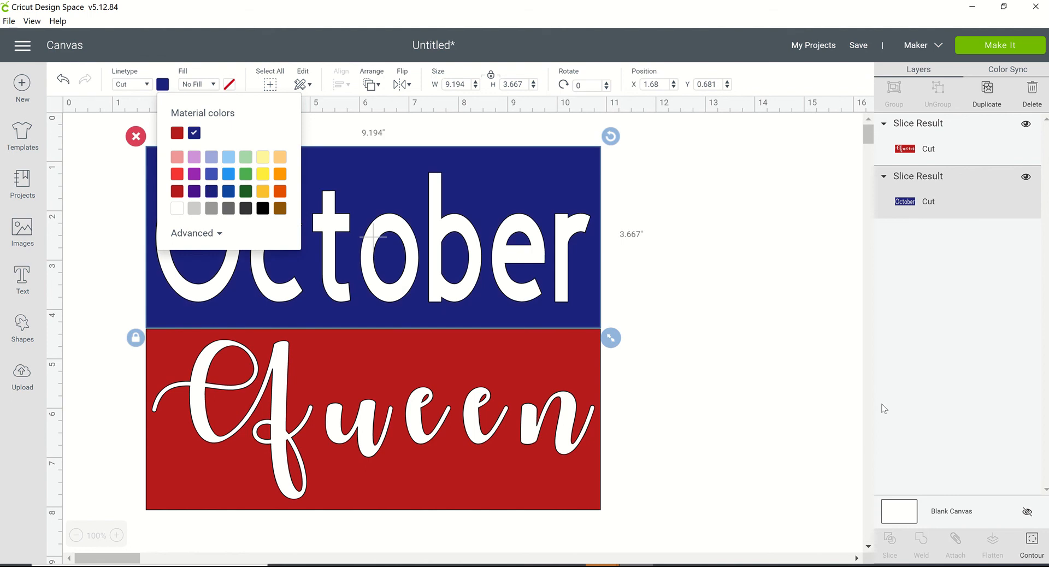
{"action": "left_click", "coordinate": [722, 293]}
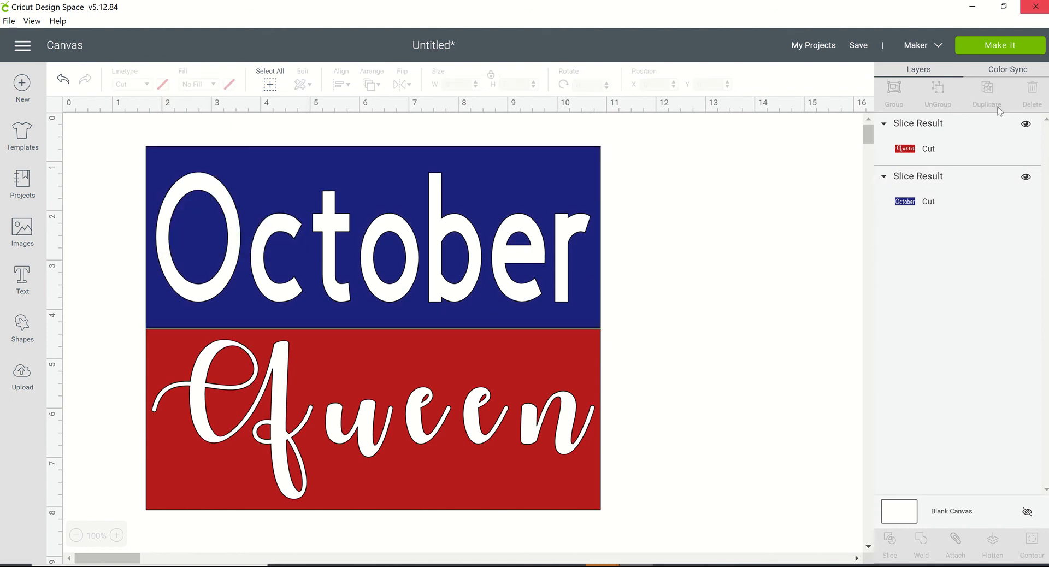
Step: Send the project to cutting preparation with the Queen mat mirrored and the base material set to Vinyl
{"action": "left_click", "coordinate": [985, 47]}
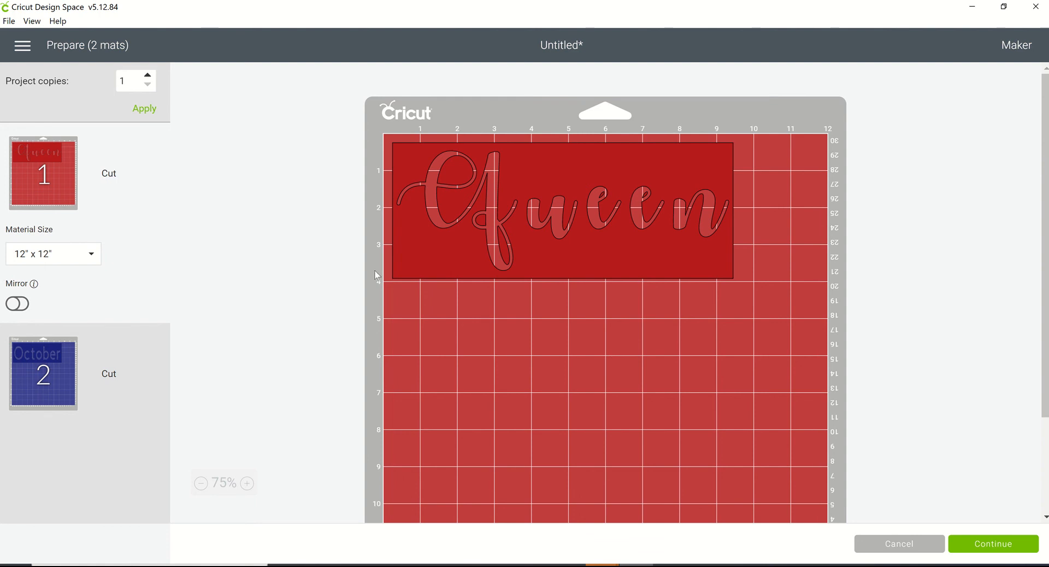
{"action": "left_click", "coordinate": [15, 304]}
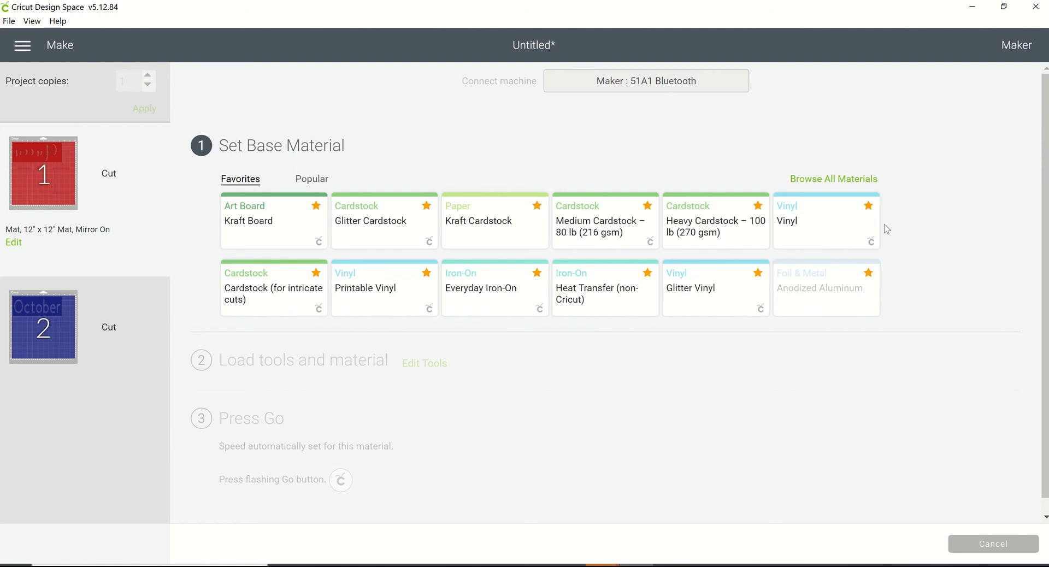
{"action": "left_click", "coordinate": [842, 240]}
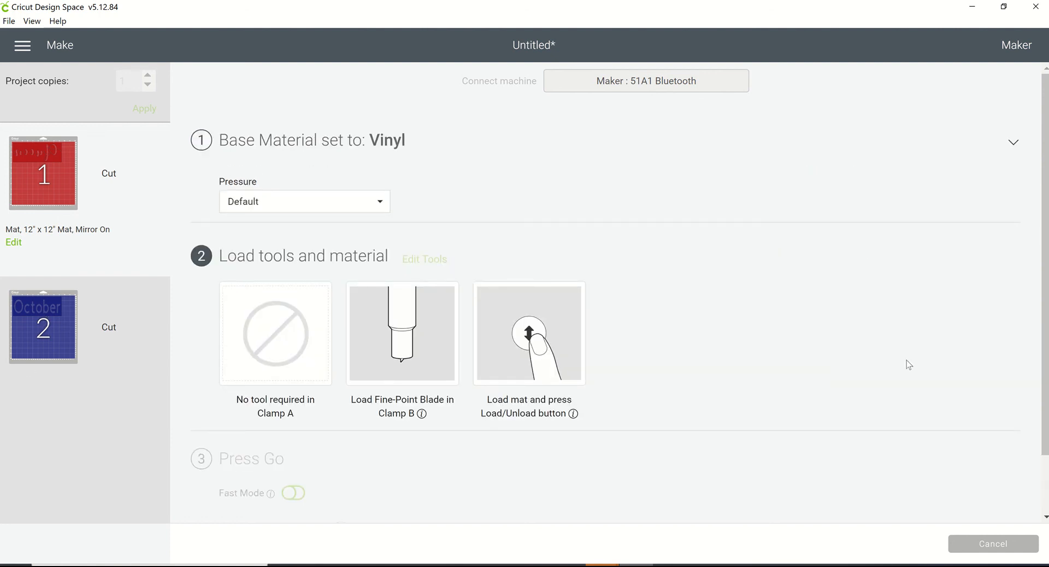
Step: Cancel the cut, view the Queen mat's mirrored preview, and return to the design canvas
{"action": "left_click", "coordinate": [991, 551]}
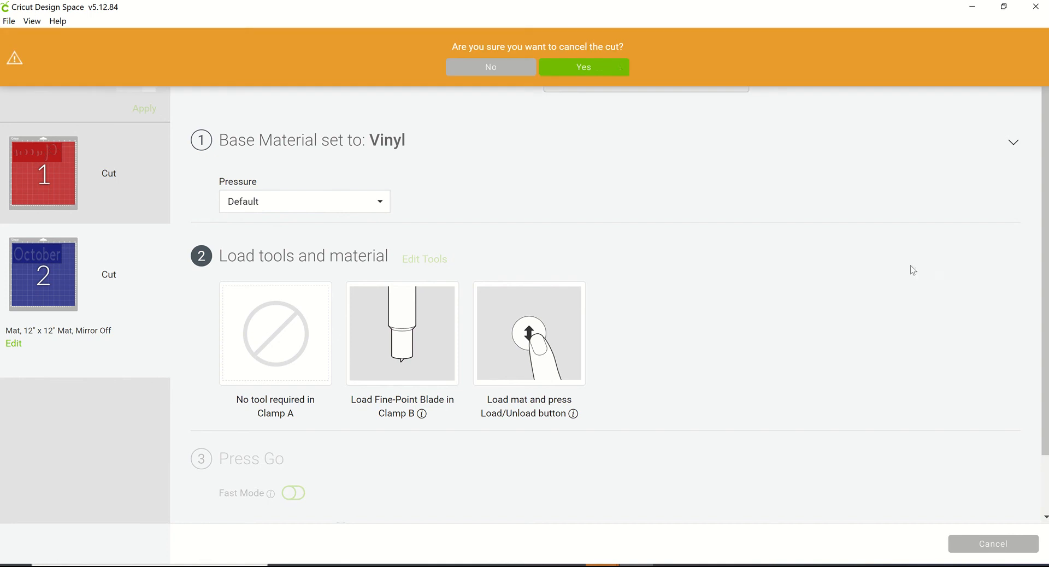
{"action": "left_click", "coordinate": [618, 70]}
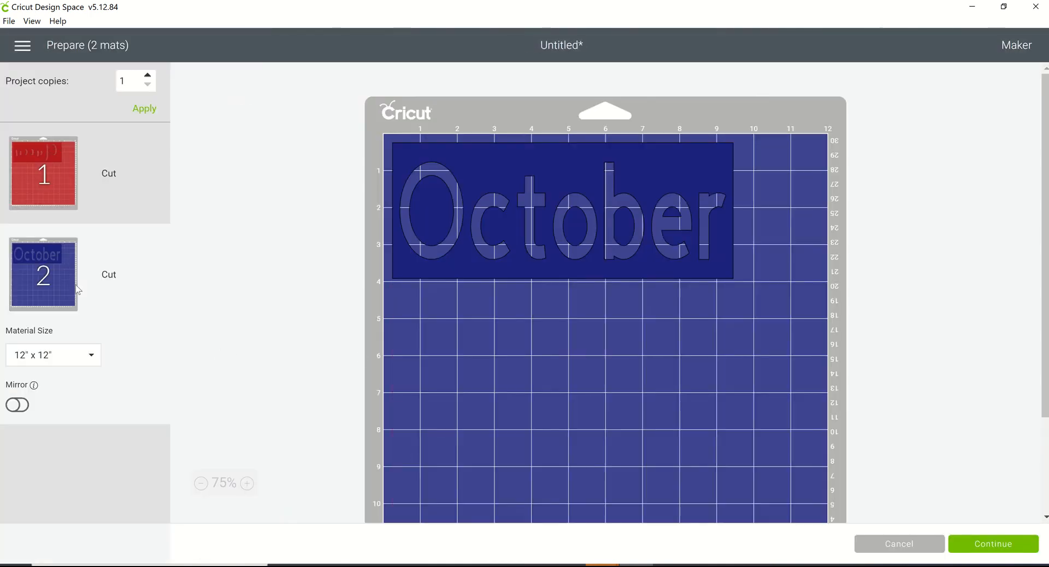
{"action": "left_click", "coordinate": [60, 191]}
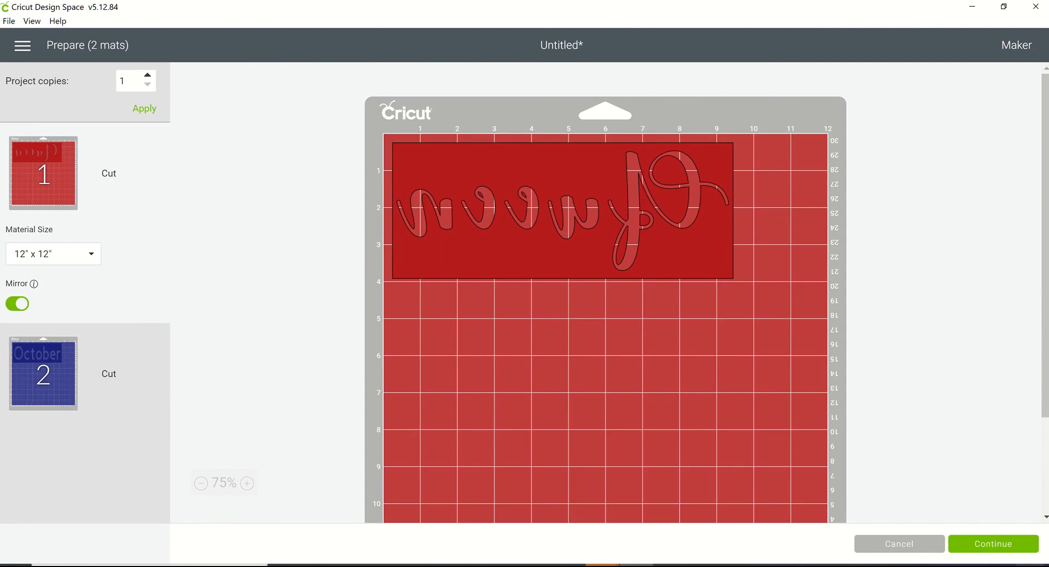
{"action": "left_click", "coordinate": [923, 553]}
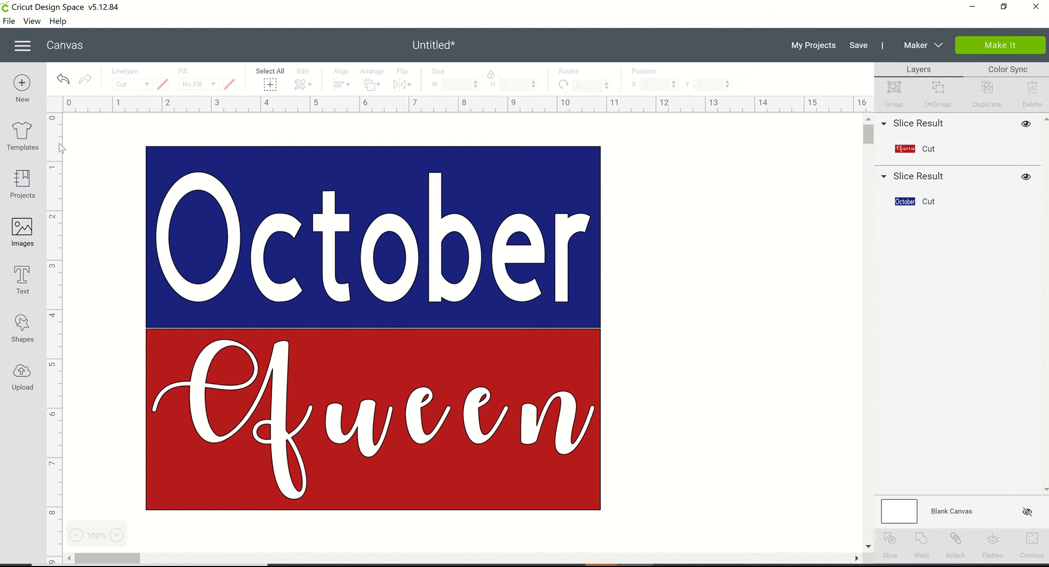
Step: Add a circle shape and place it in the empty area below the Queen rectangle
{"action": "left_click", "coordinate": [30, 328]}
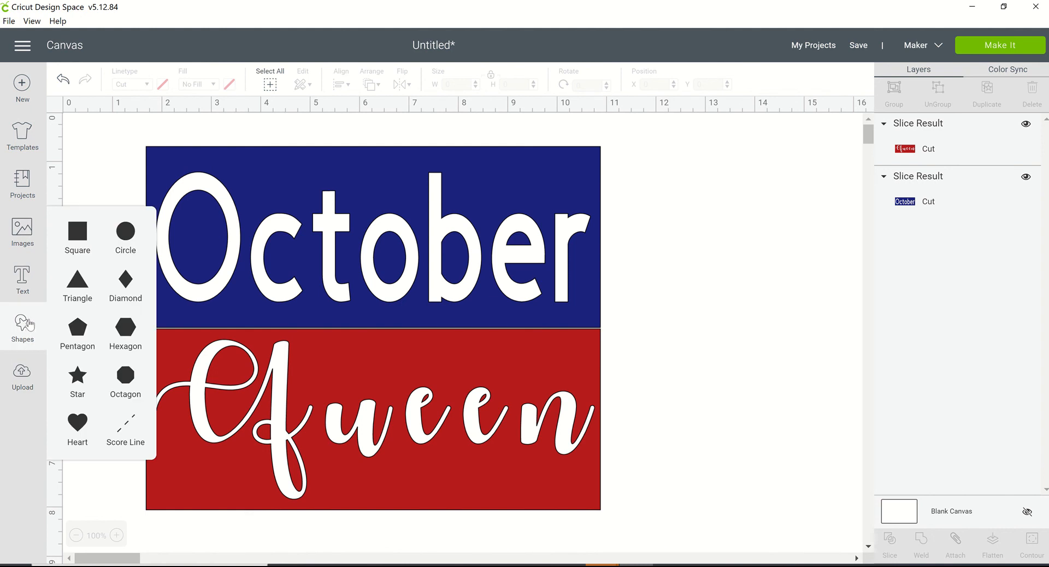
{"action": "left_click", "coordinate": [127, 232]}
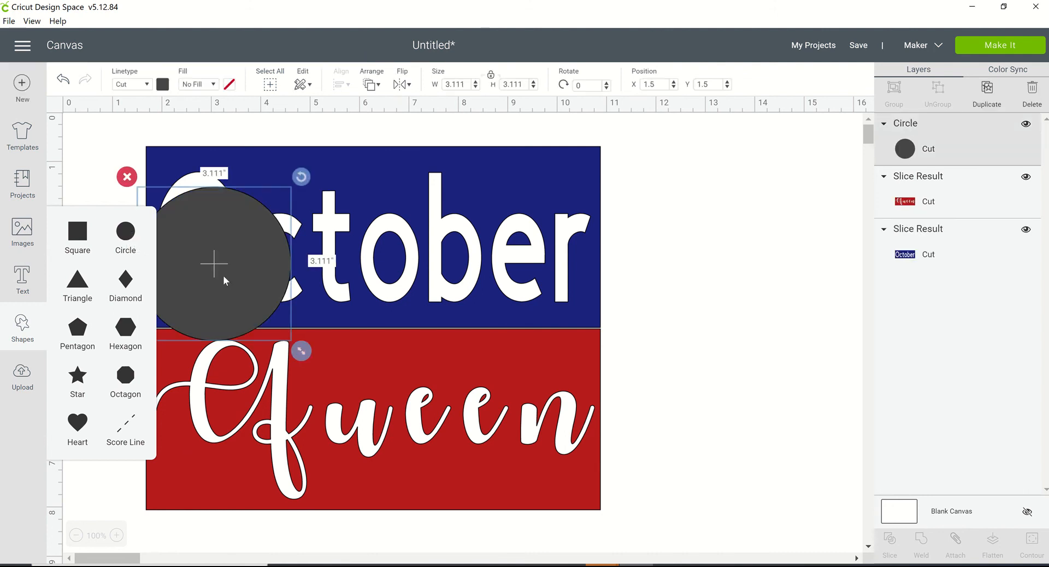
{"action": "left_click_drag", "start_coordinate": [223, 276], "coordinate": [801, 409]}
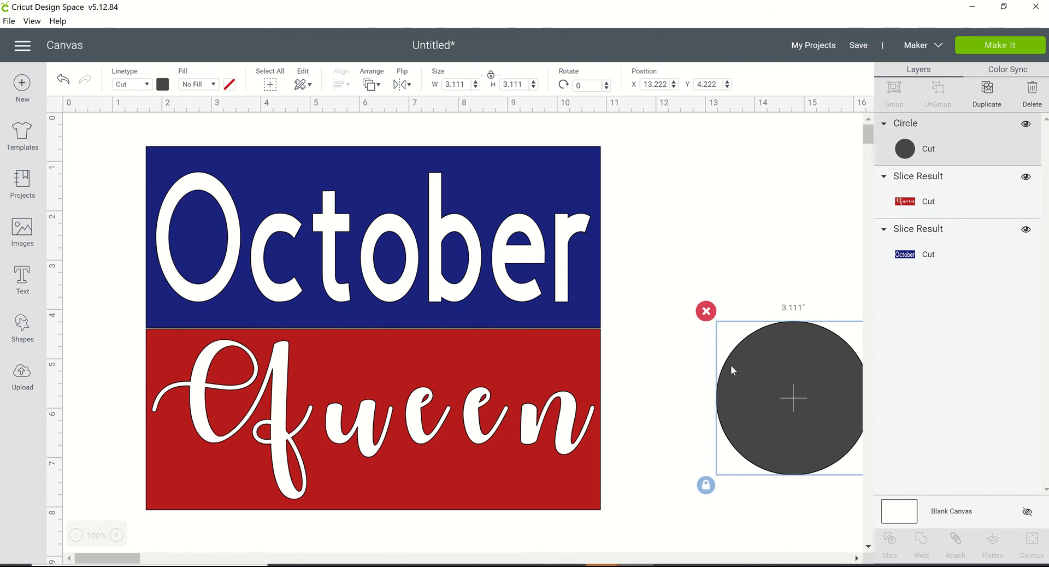
{"action": "scroll", "coordinate": [732, 370], "scroll_direction": "down", "scroll_amount": 5}
{"action": "left_click_drag", "start_coordinate": [806, 139], "coordinate": [339, 371]}
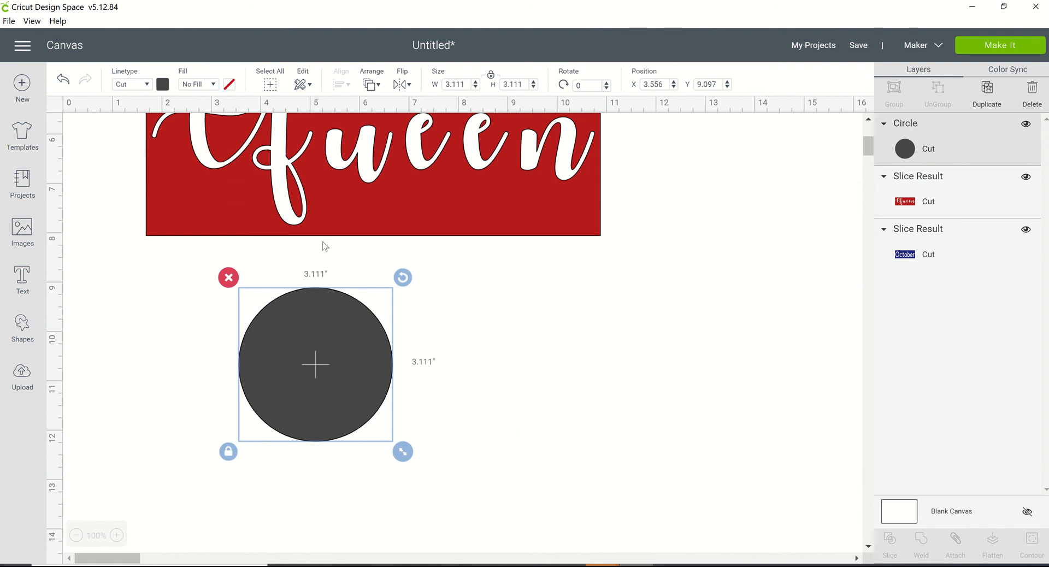
Step: Search the image library for butterfly, insert the yellow open-wing butterfly, and place it beside the circle
{"action": "left_click", "coordinate": [29, 231]}
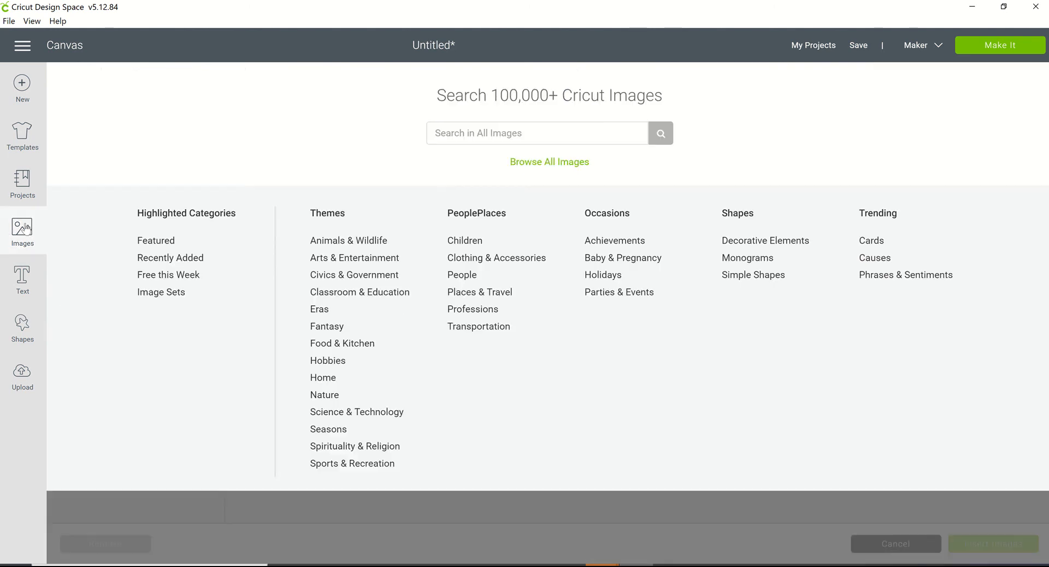
{"action": "left_click", "coordinate": [555, 133]}
{"action": "type", "text": "butterfly"}
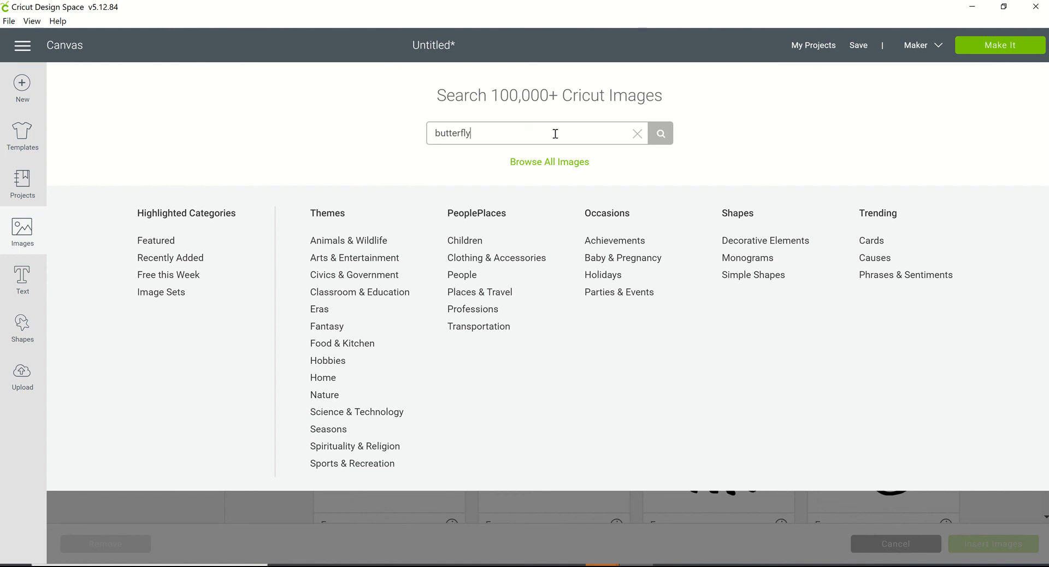
{"action": "left_click", "coordinate": [662, 136]}
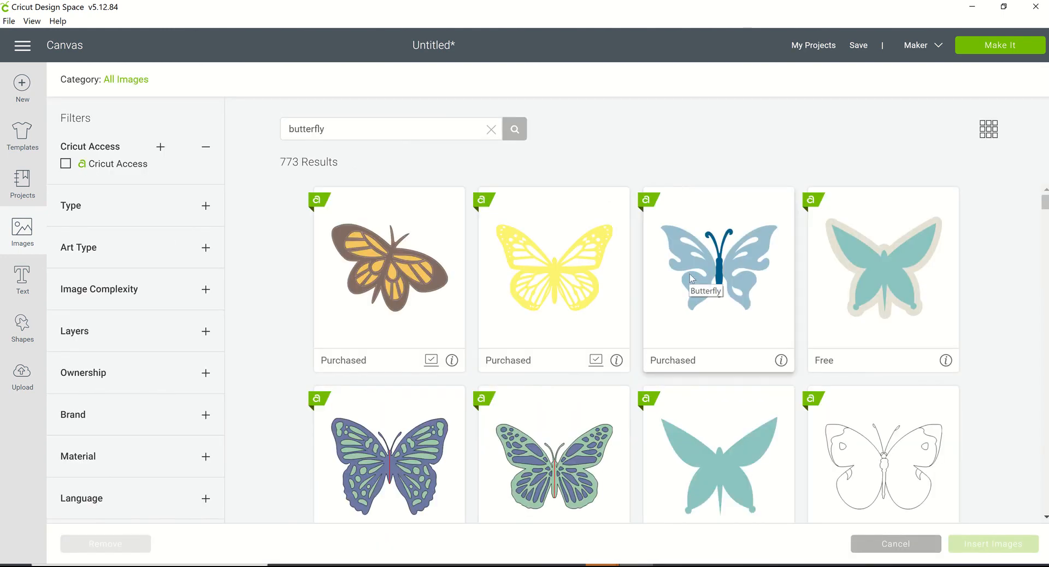
{"action": "left_click", "coordinate": [514, 305]}
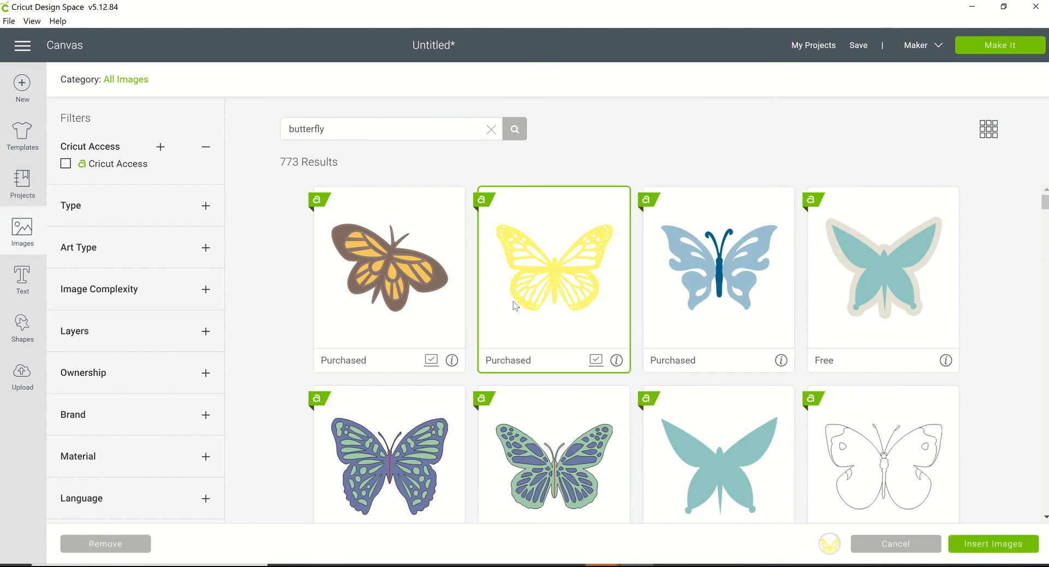
{"action": "left_click", "coordinate": [985, 547]}
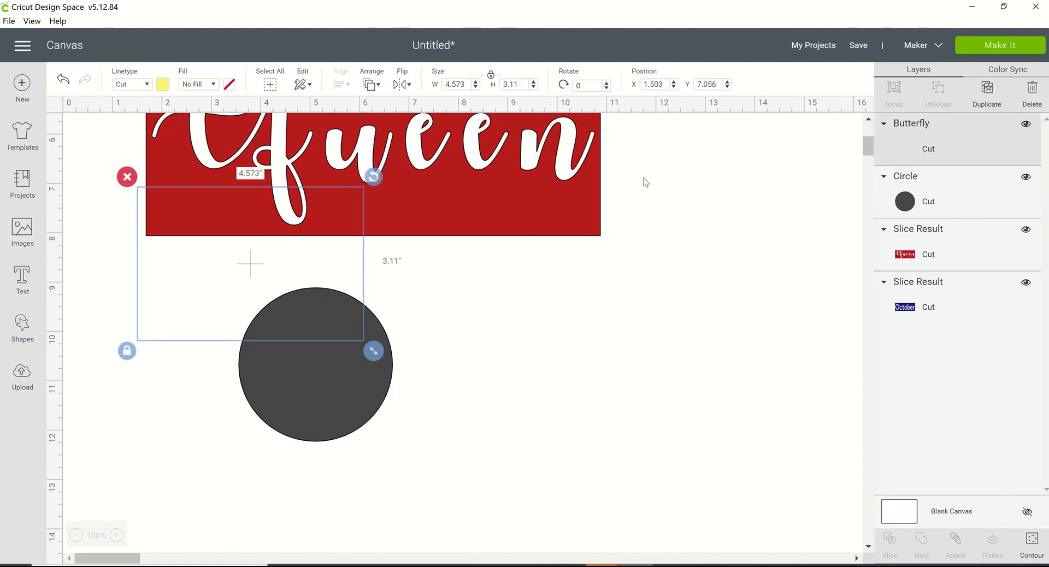
{"action": "left_click_drag", "start_coordinate": [235, 278], "coordinate": [535, 408]}
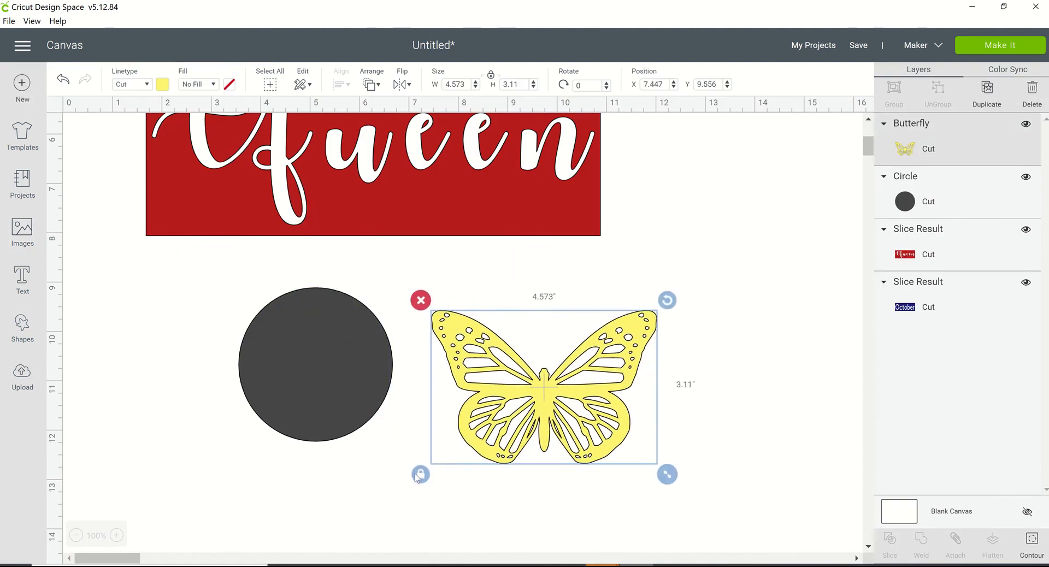
Step: Enlarge the circle proportionally to about 6.2 inches across and shift it slightly away from the butterfly
{"action": "left_click", "coordinate": [325, 404]}
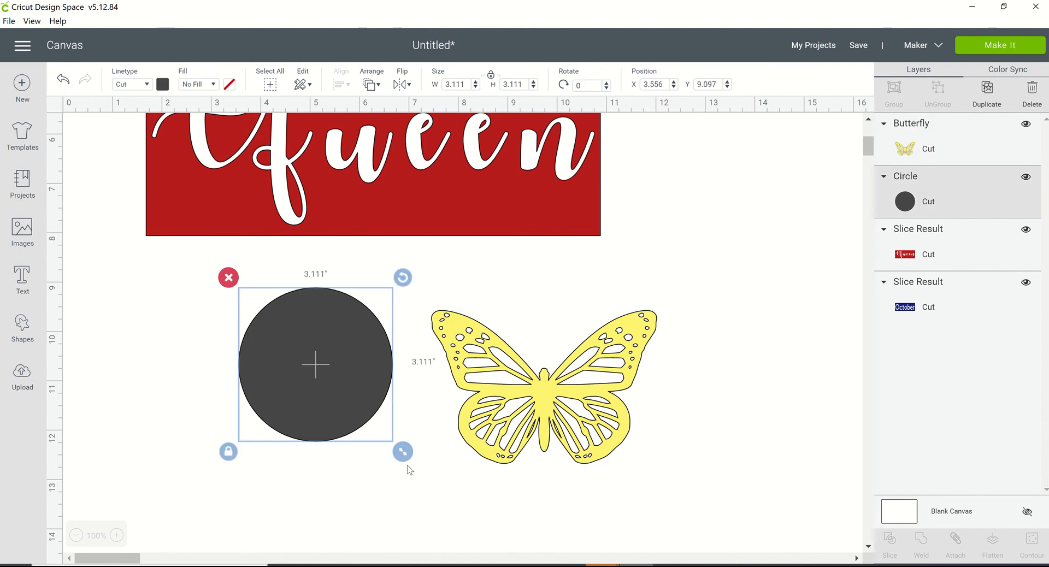
{"action": "left_click_drag", "start_coordinate": [403, 453], "coordinate": [499, 546]}
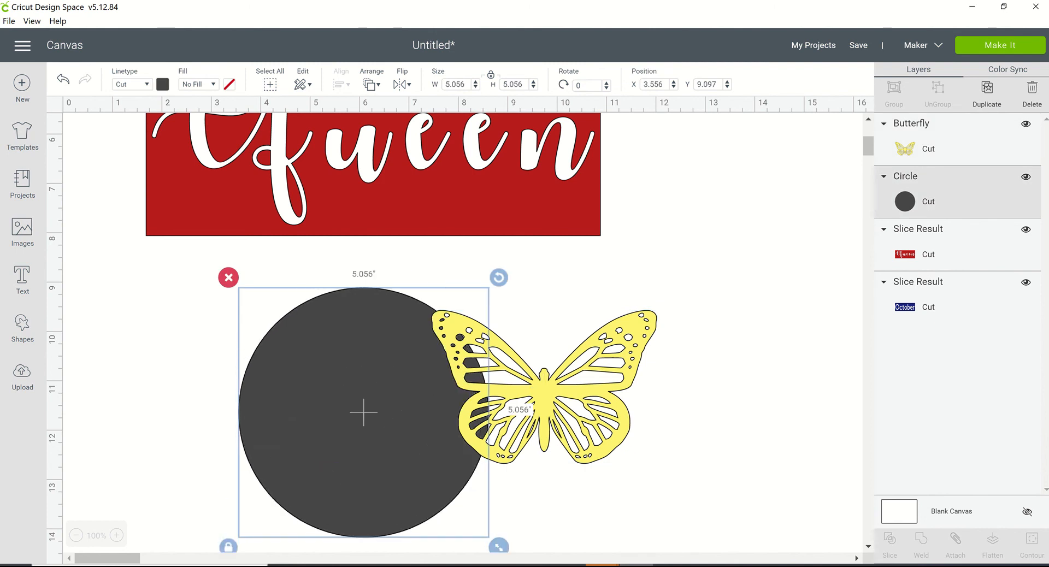
{"action": "left_click_drag", "start_coordinate": [399, 401], "coordinate": [319, 368]}
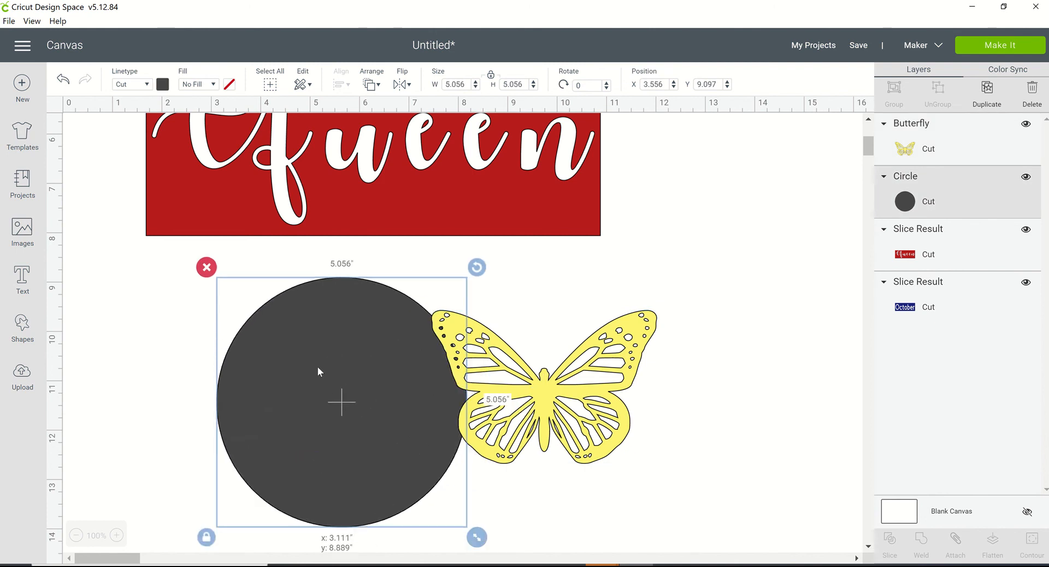
{"action": "left_click_drag", "start_coordinate": [428, 520], "coordinate": [484, 565]}
Step: Move the butterfly onto the circle and align the two shapes with Center
{"action": "left_click", "coordinate": [612, 392]}
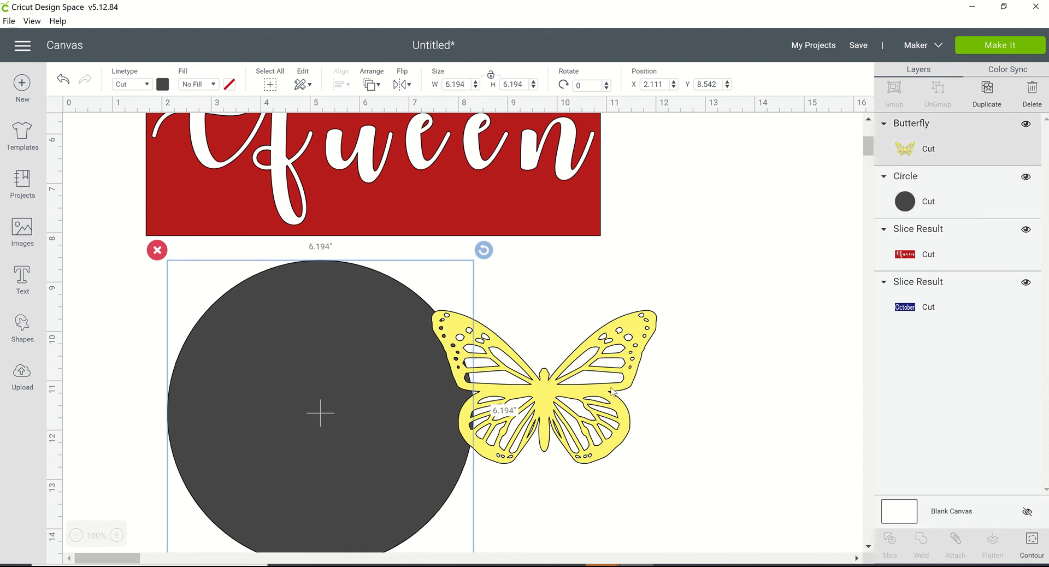
{"action": "left_click_drag", "start_coordinate": [612, 392], "coordinate": [385, 420]}
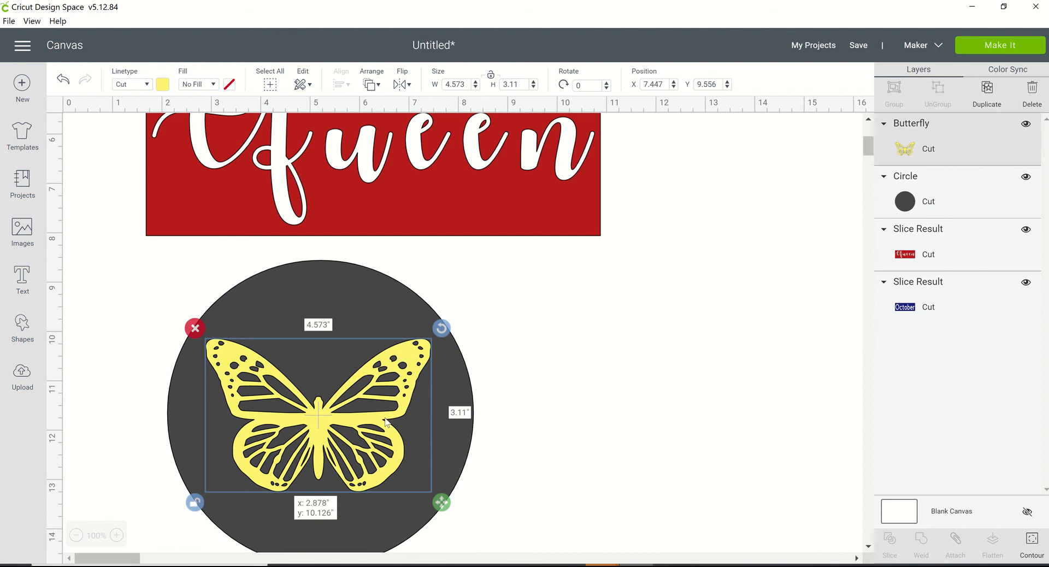
{"action": "left_click", "coordinate": [796, 370]}
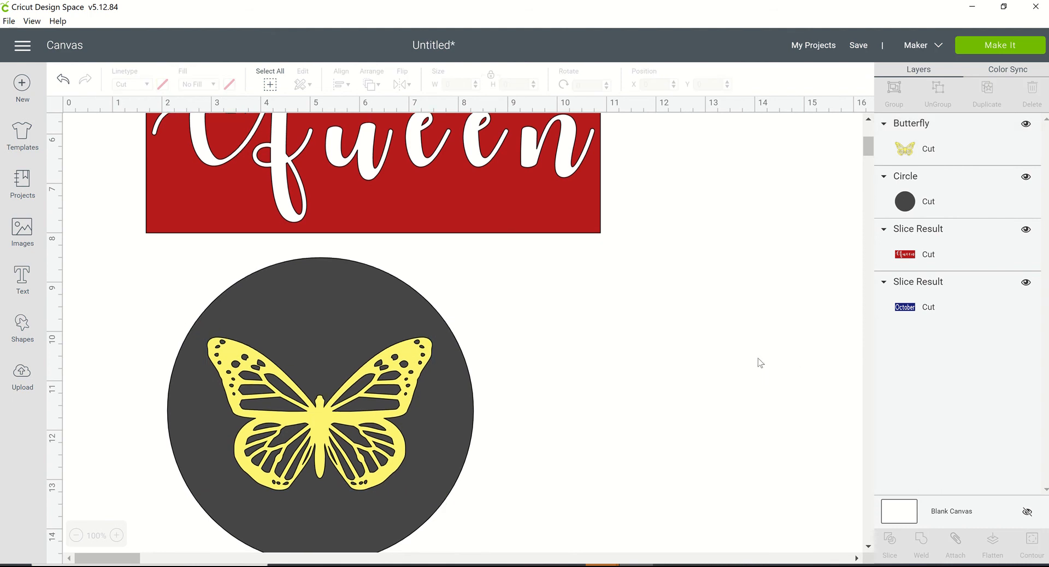
{"action": "scroll", "coordinate": [428, 284], "scroll_direction": "down", "scroll_amount": 3}
{"action": "left_click_drag", "start_coordinate": [146, 160], "coordinate": [557, 524]}
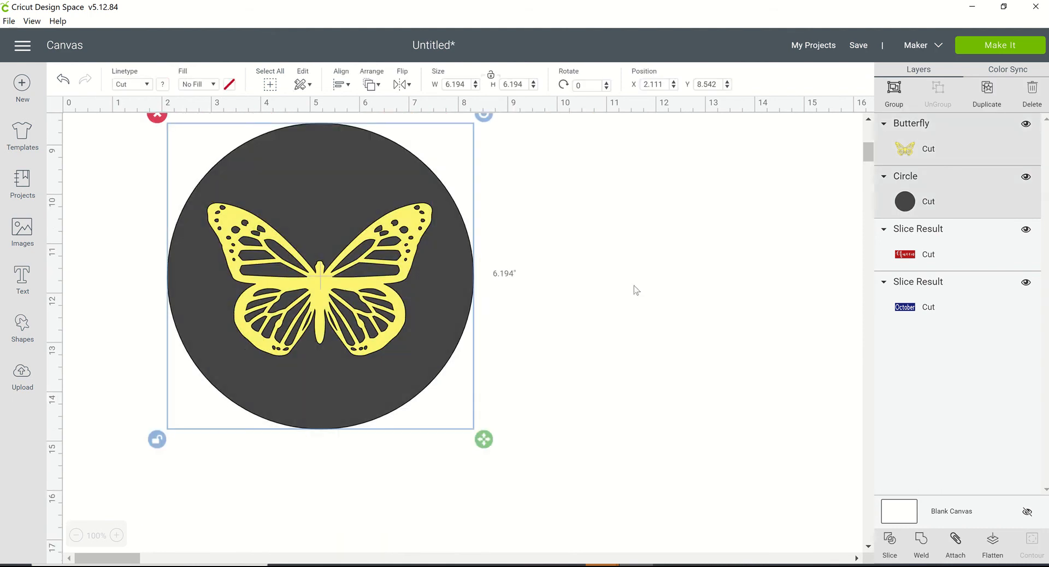
{"action": "left_click", "coordinate": [341, 85]}
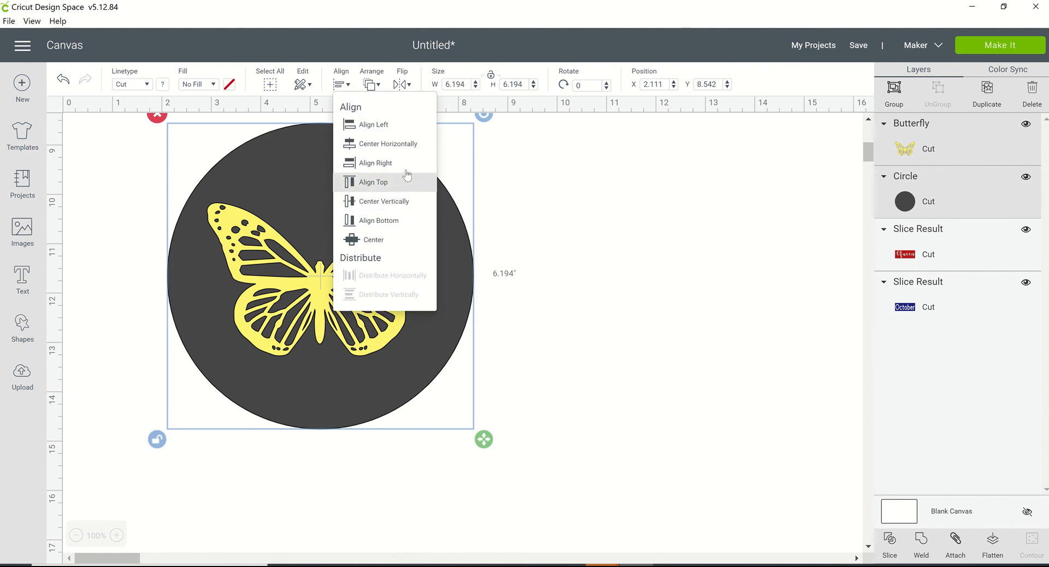
{"action": "left_click", "coordinate": [402, 240]}
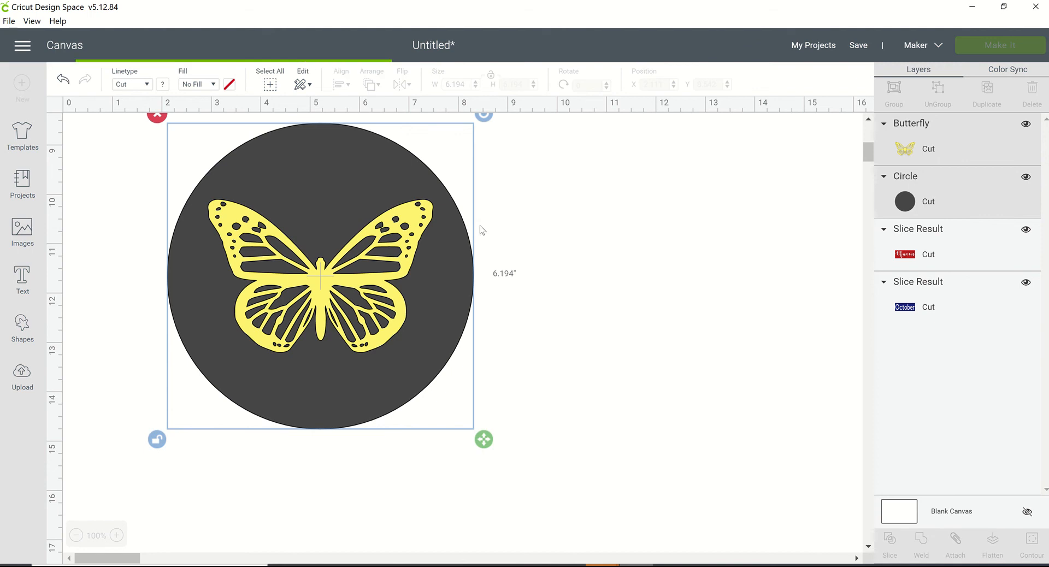
Step: Slice the butterfly out of the circle and pull the yellow and gray butterfly pieces aside
{"action": "left_click_drag", "start_coordinate": [301, 275], "coordinate": [733, 261]}
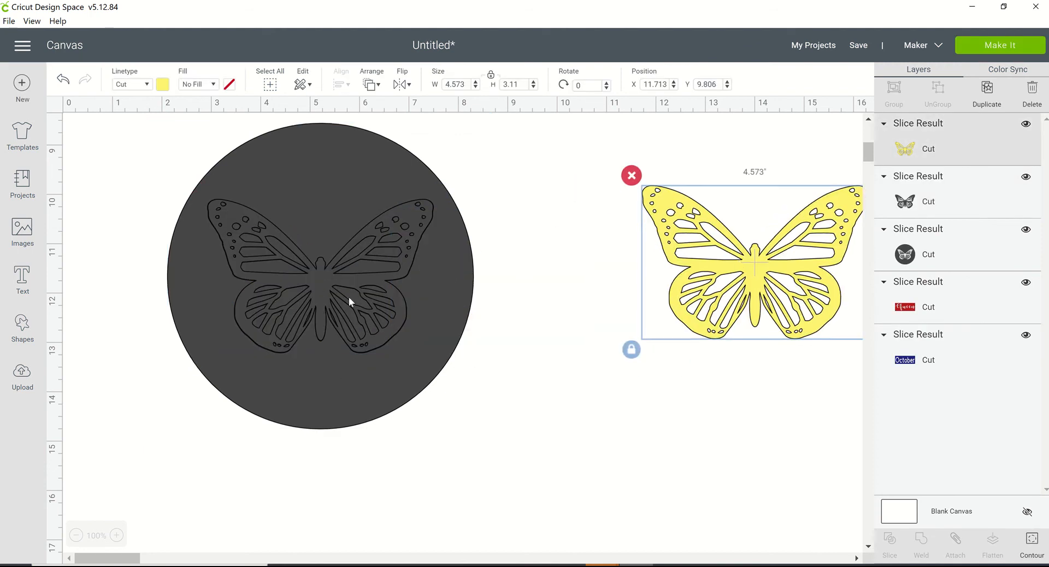
{"action": "left_click_drag", "start_coordinate": [350, 302], "coordinate": [741, 311]}
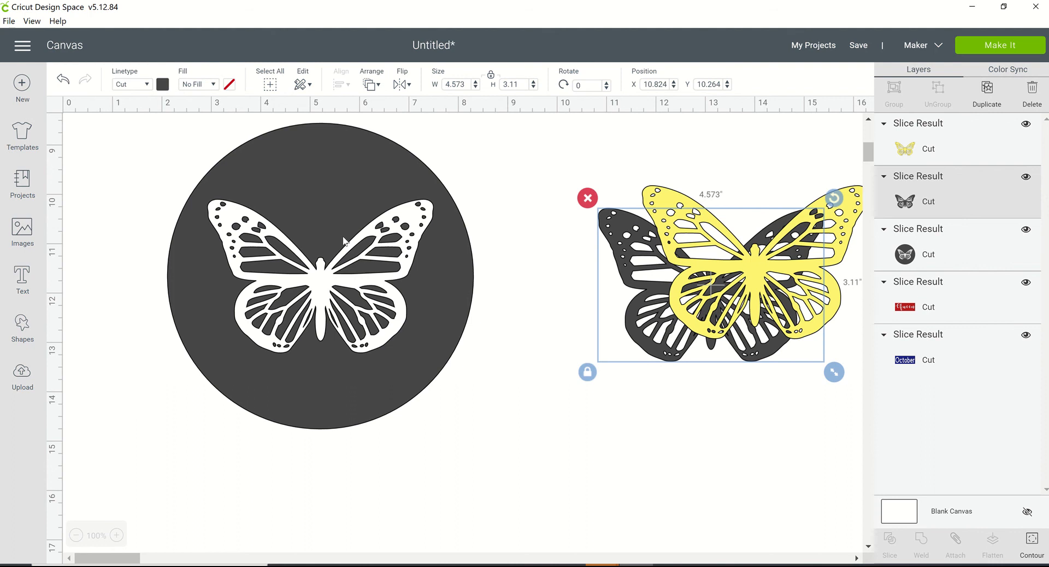
Step: Change the material color of the circle with the butterfly cutout to golden yellow
{"action": "left_click", "coordinate": [320, 134]}
{"action": "left_click", "coordinate": [162, 83]}
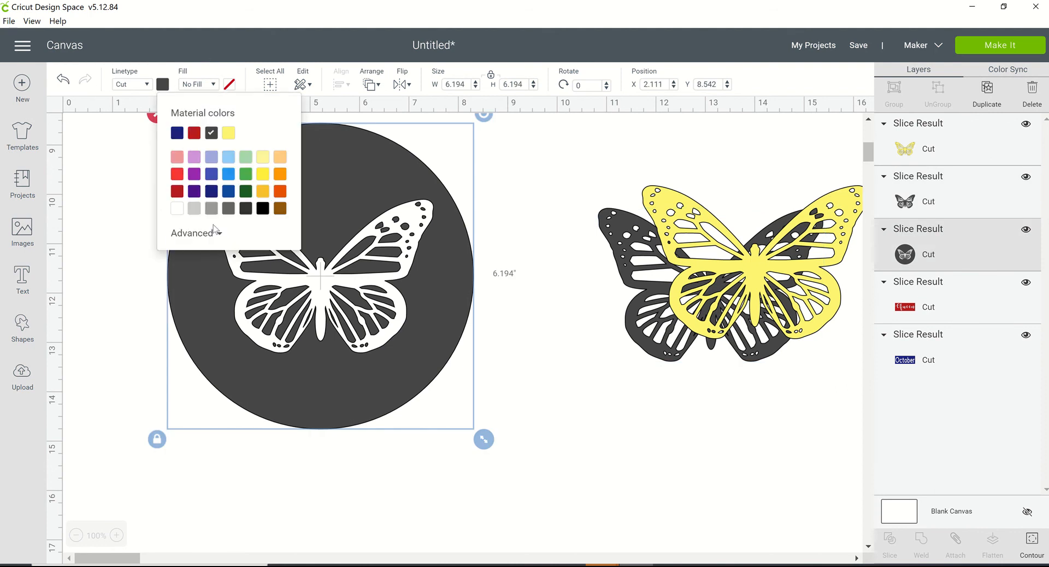
{"action": "left_click", "coordinate": [263, 192]}
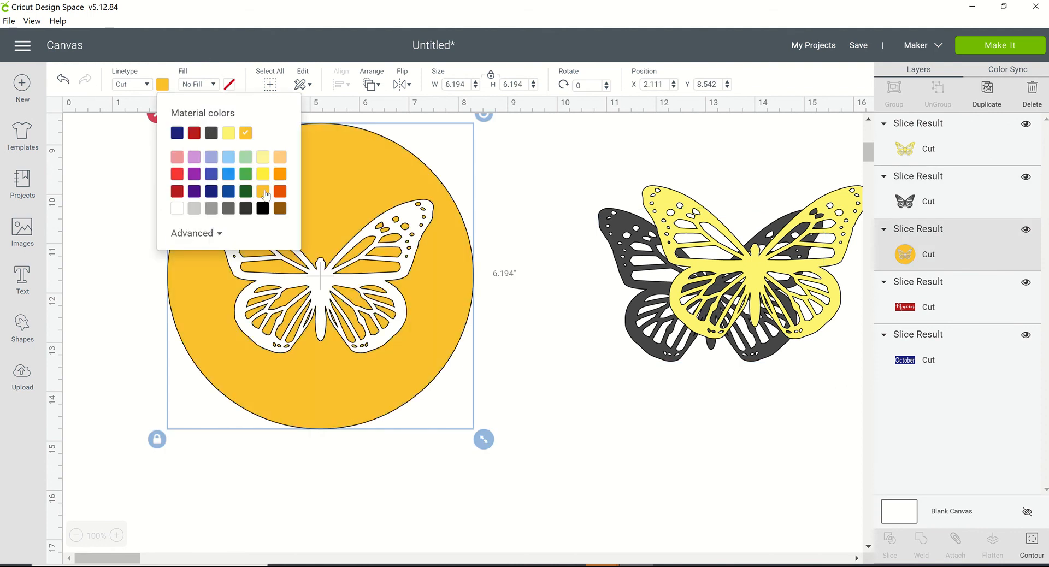
{"action": "left_click", "coordinate": [397, 376]}
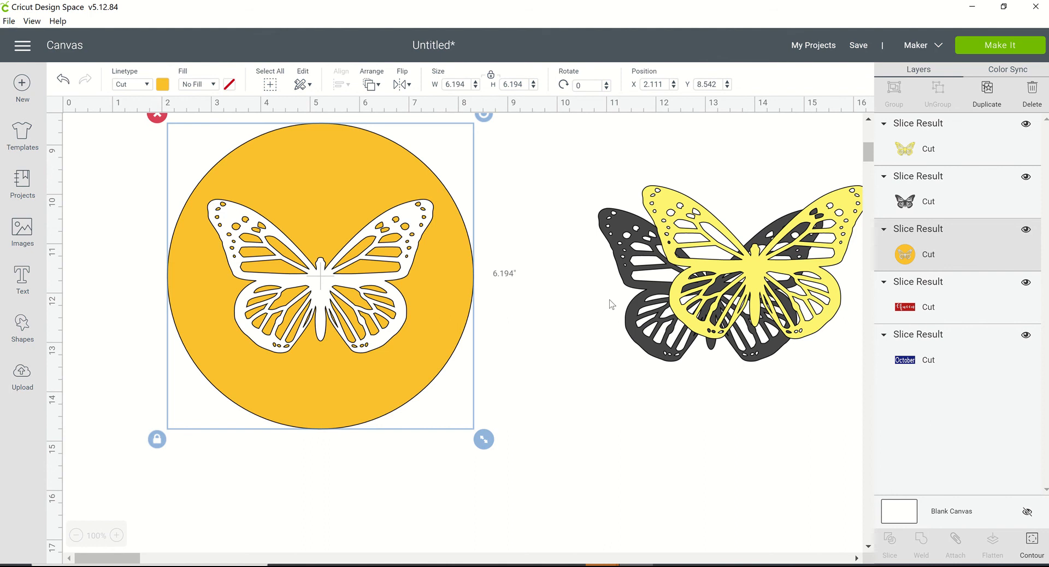
Step: Delete the leftover yellow and dark gray butterfly pieces
{"action": "left_click", "coordinate": [696, 207]}
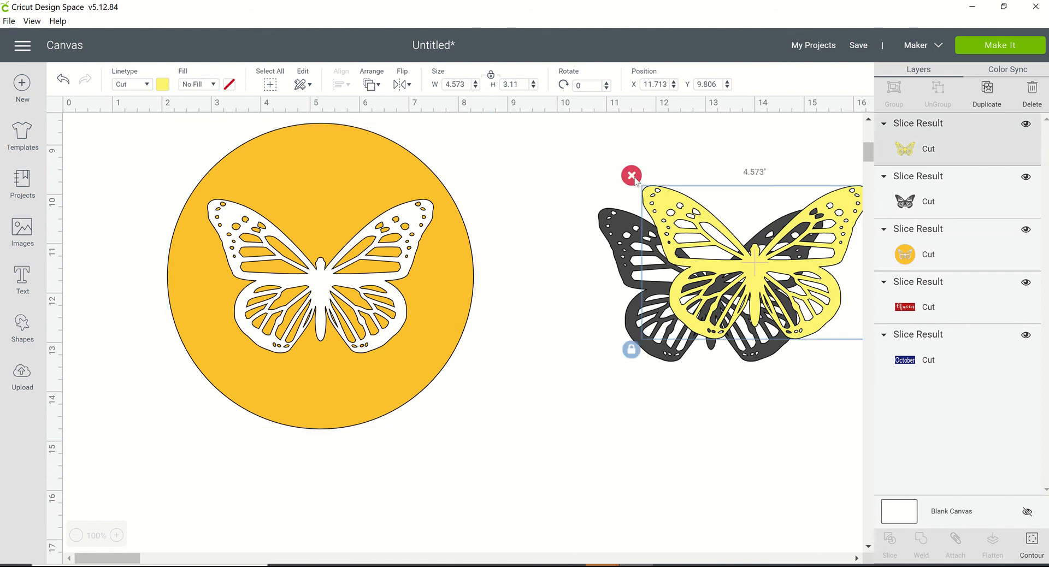
{"action": "key", "text": "Delete"}
{"action": "left_click", "coordinate": [608, 219]}
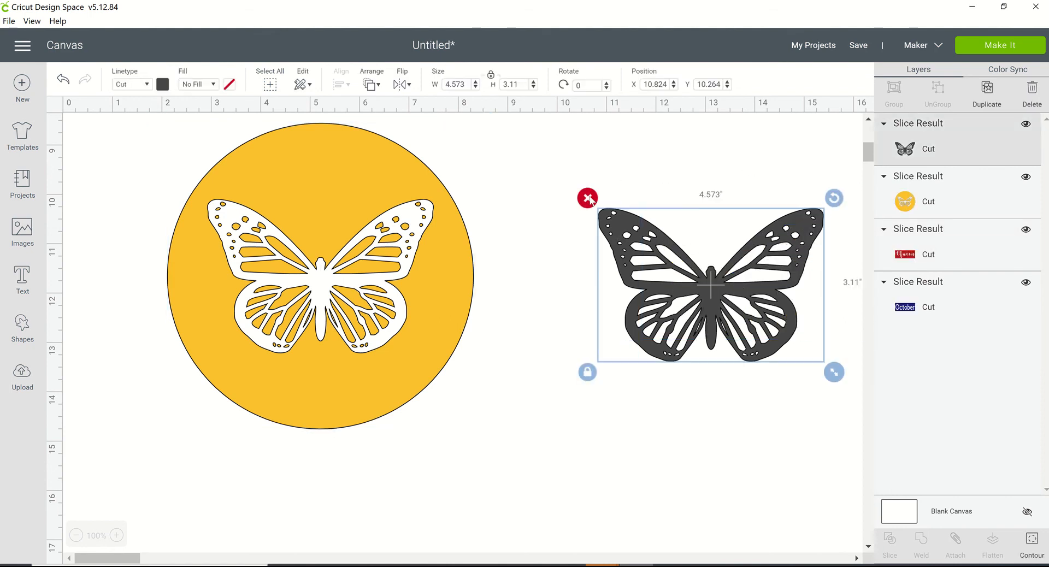
{"action": "left_click", "coordinate": [587, 198]}
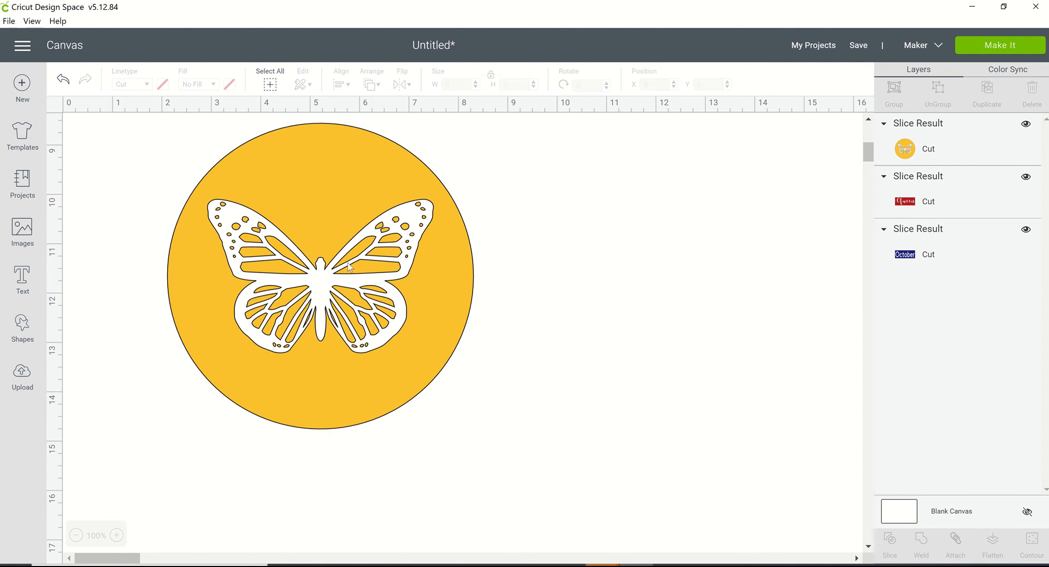
Step: Move the butterfly cutout circle up and lay it over the October and Queen rectangles
{"action": "left_click_drag", "start_coordinate": [351, 276], "coordinate": [604, 276]}
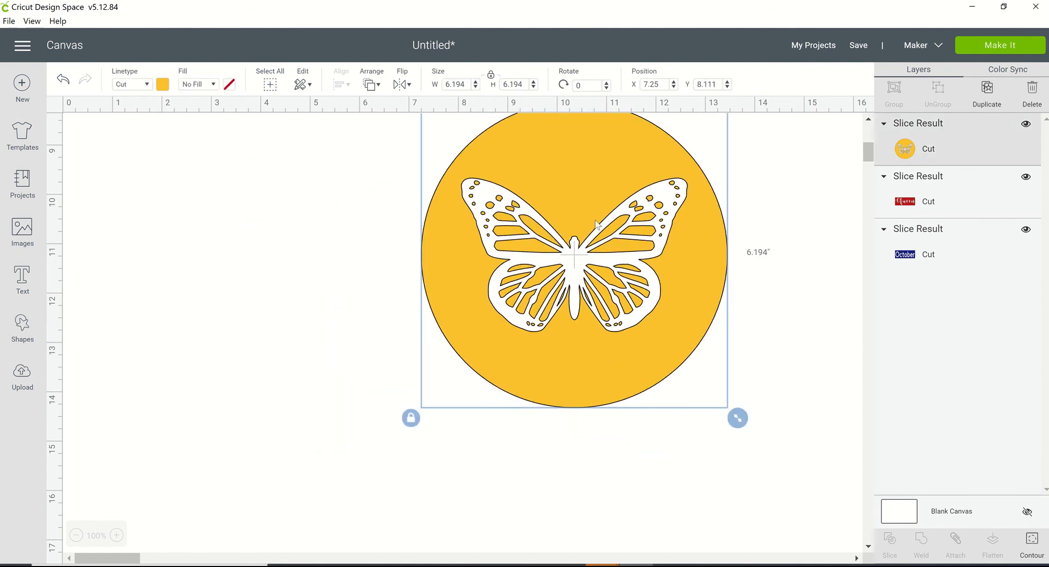
{"action": "scroll", "coordinate": [664, 392], "scroll_direction": "up", "scroll_amount": 5}
{"action": "left_click_drag", "start_coordinate": [659, 463], "coordinate": [855, 87]}
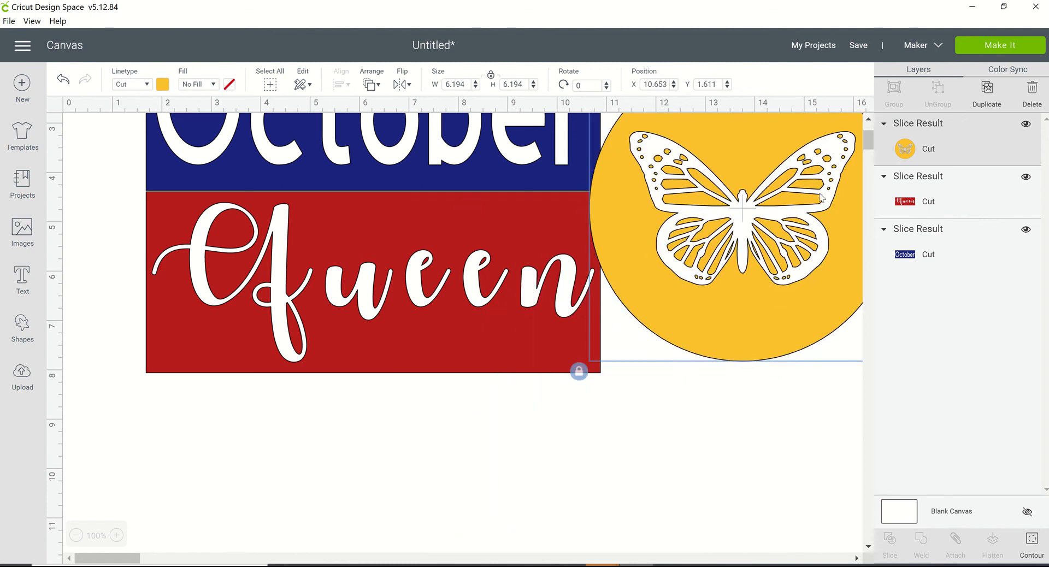
{"action": "left_click_drag", "start_coordinate": [760, 225], "coordinate": [432, 340]}
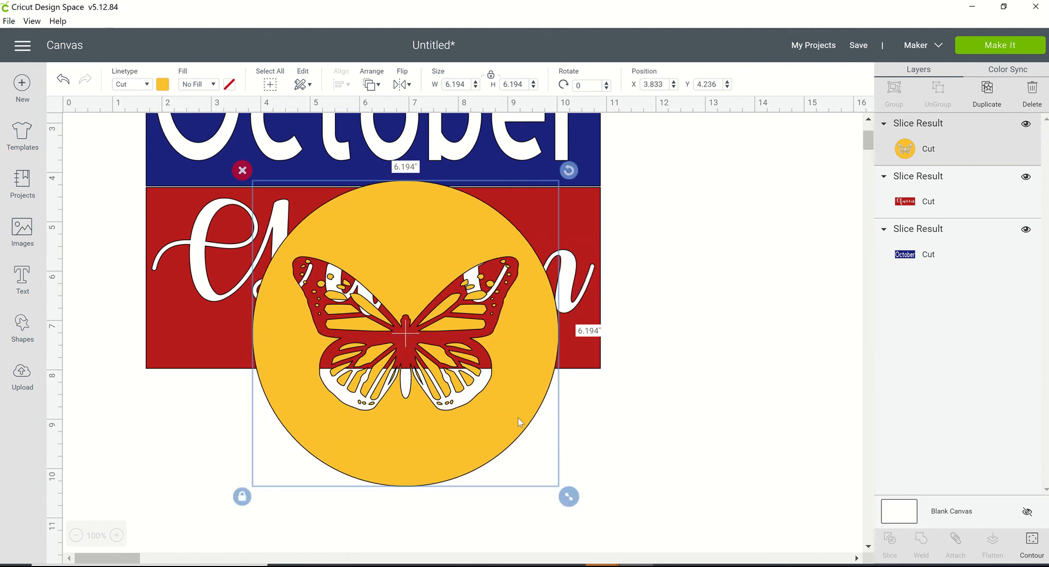
{"action": "scroll", "coordinate": [518, 418], "scroll_direction": "down", "scroll_amount": 3}
{"action": "left_click_drag", "start_coordinate": [458, 390], "coordinate": [456, 270]}
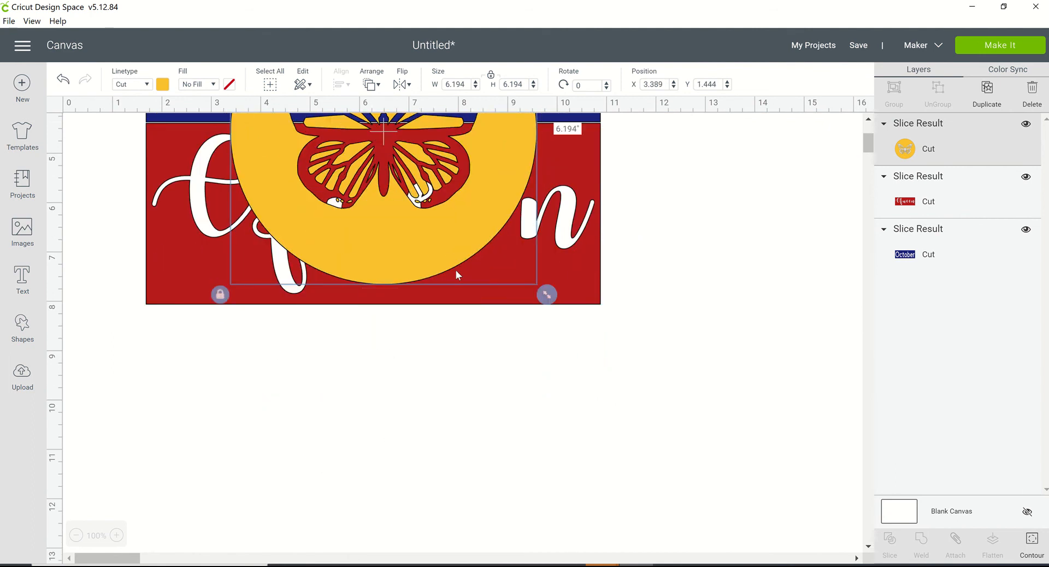
Step: Move the butterfly cutout circle up and left to about X 3, Y 0.889 over the October and Queen rectangles
{"action": "scroll", "coordinate": [456, 268], "scroll_direction": "up", "scroll_amount": 5}
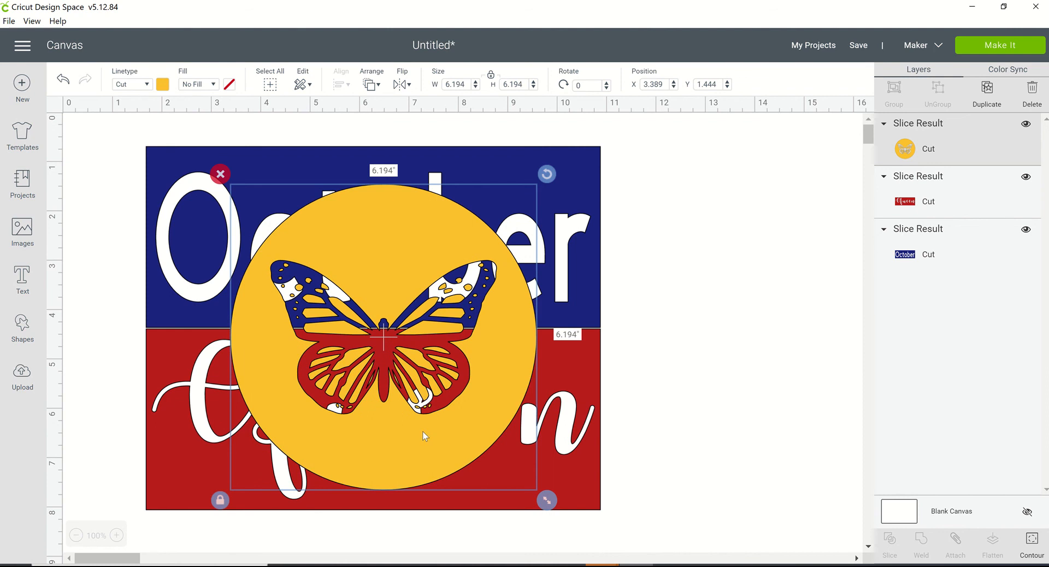
{"action": "left_click_drag", "start_coordinate": [424, 433], "coordinate": [405, 411]}
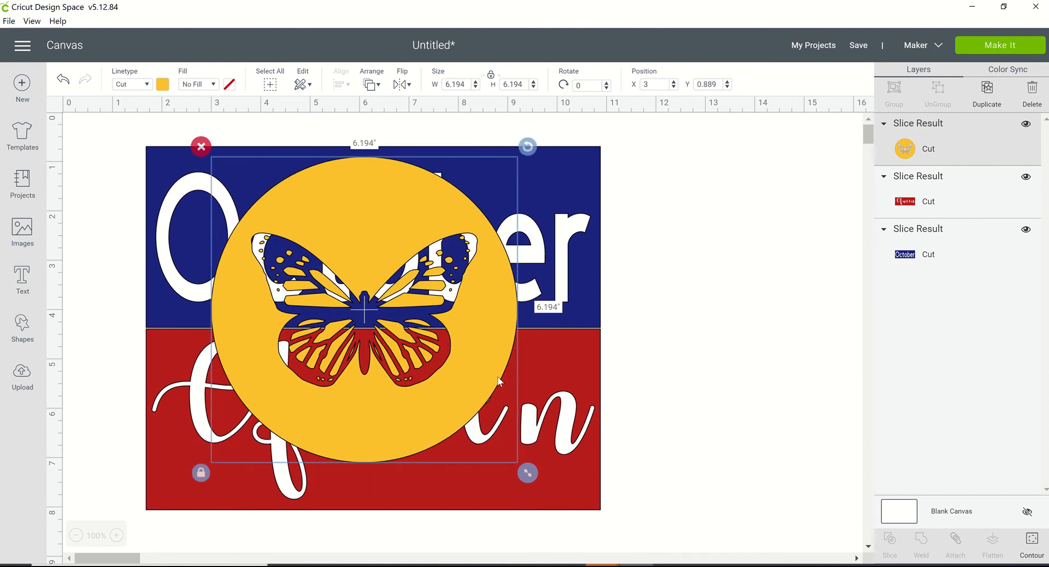
{"action": "scroll", "coordinate": [517, 344], "scroll_direction": "down", "scroll_amount": 3}
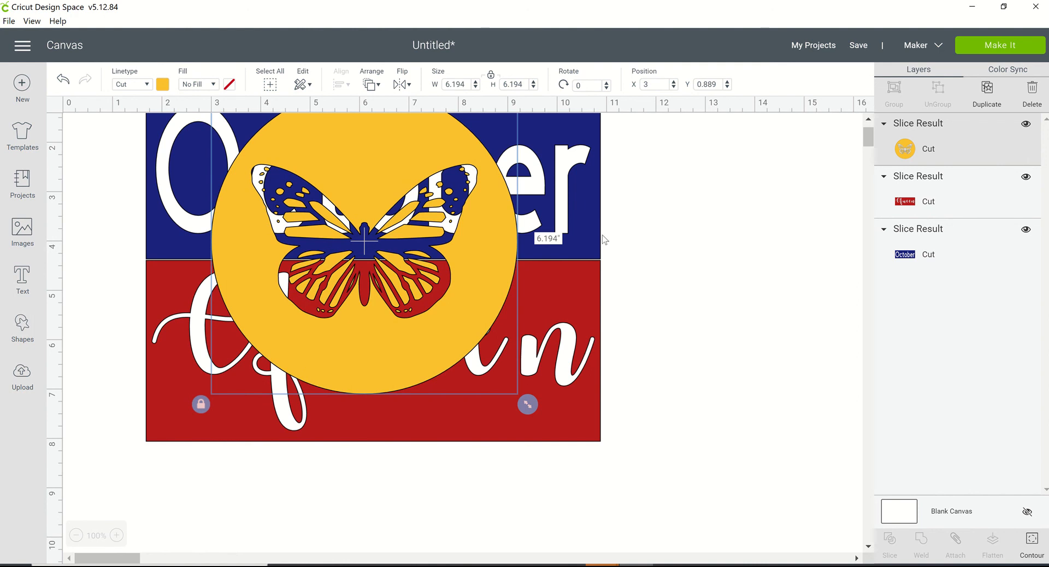
{"action": "left_click", "coordinate": [24, 339]}
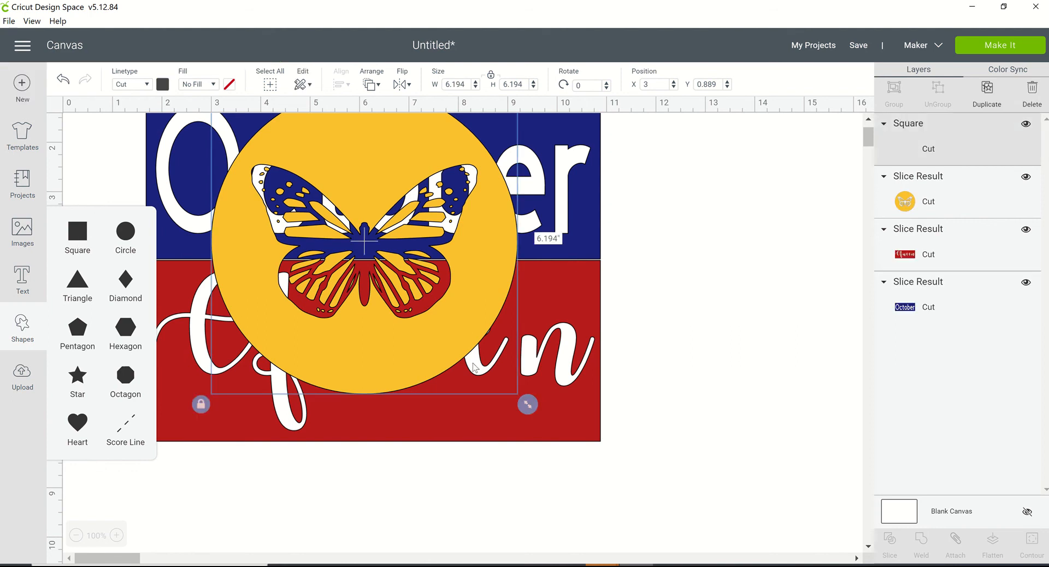
{"action": "left_click_drag", "start_coordinate": [234, 307], "coordinate": [352, 474]}
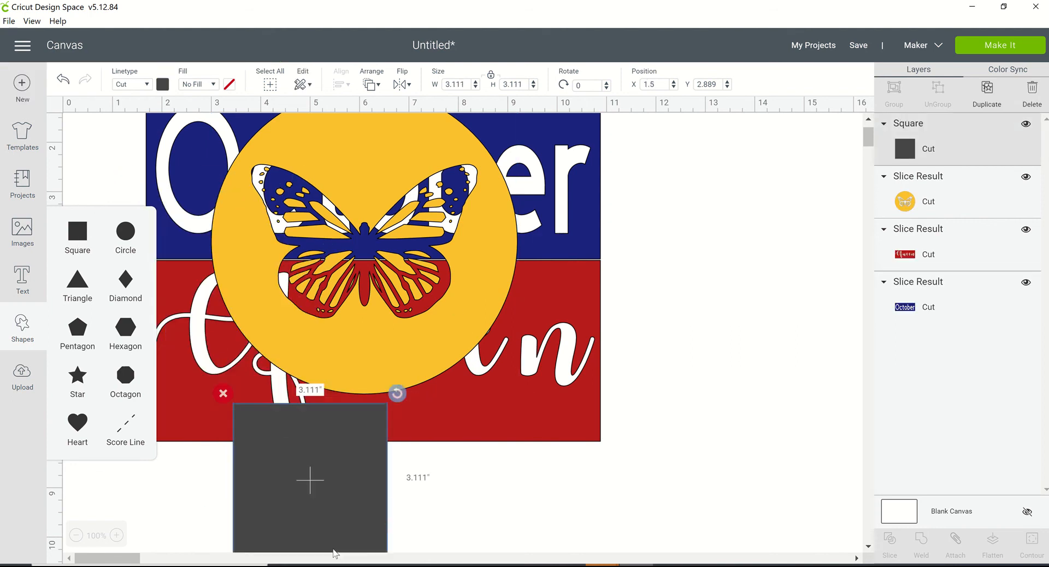
{"action": "scroll", "coordinate": [352, 474], "scroll_direction": "down", "scroll_amount": 3}
{"action": "left_click_drag", "start_coordinate": [336, 350], "coordinate": [387, 434]}
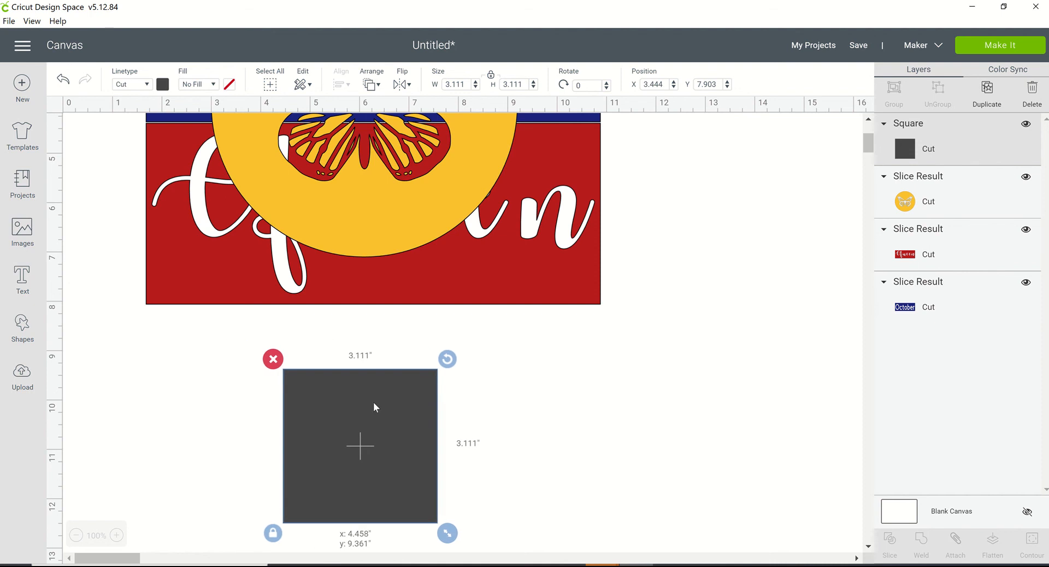
{"action": "left_click", "coordinate": [274, 359]}
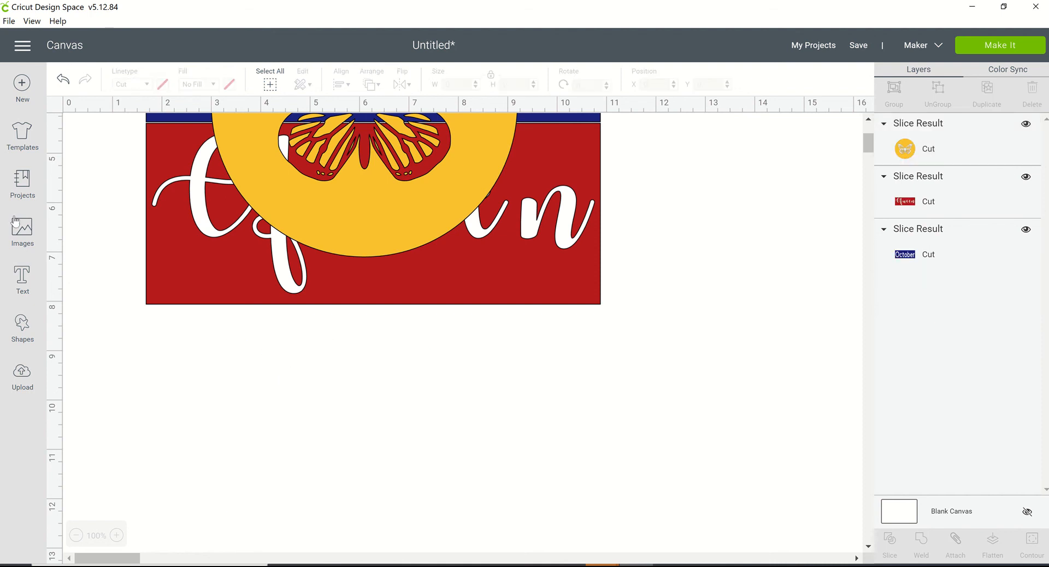
Step: Insert a circle shape and place it in the empty area below the Queen rectangle
{"action": "left_click", "coordinate": [24, 327]}
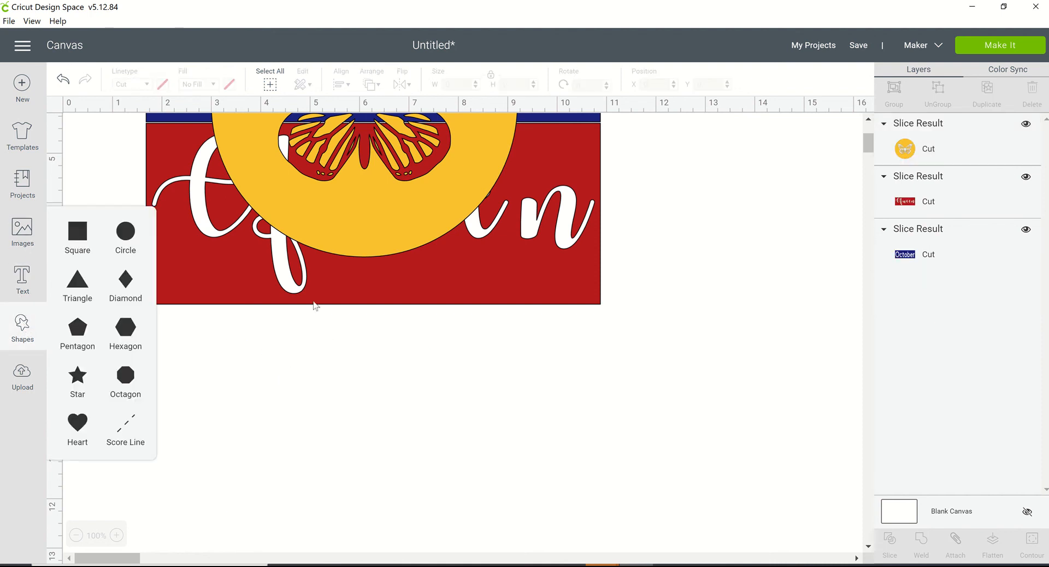
{"action": "left_click", "coordinate": [114, 236]}
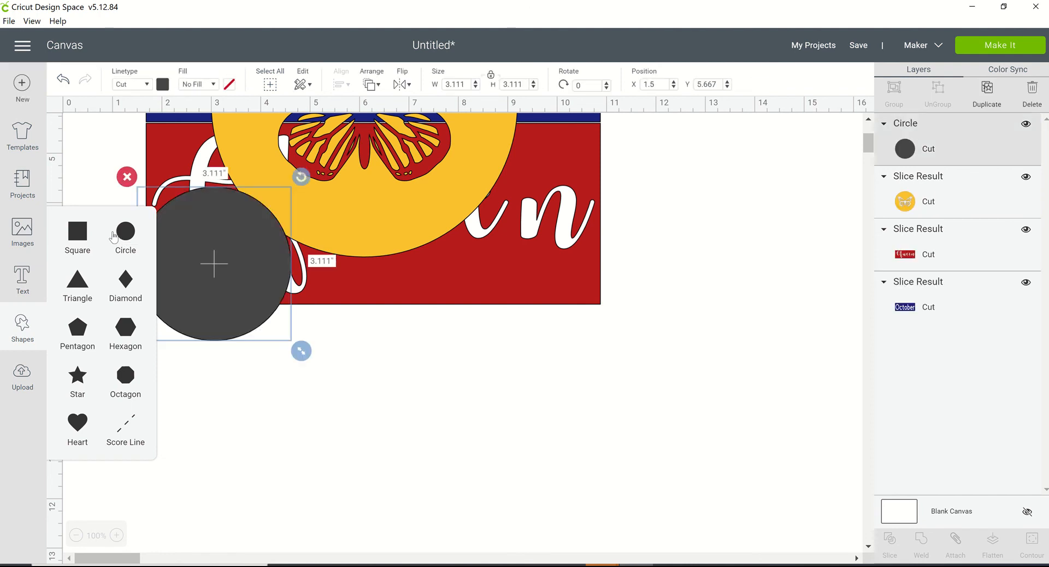
{"action": "left_click_drag", "start_coordinate": [232, 277], "coordinate": [563, 496]}
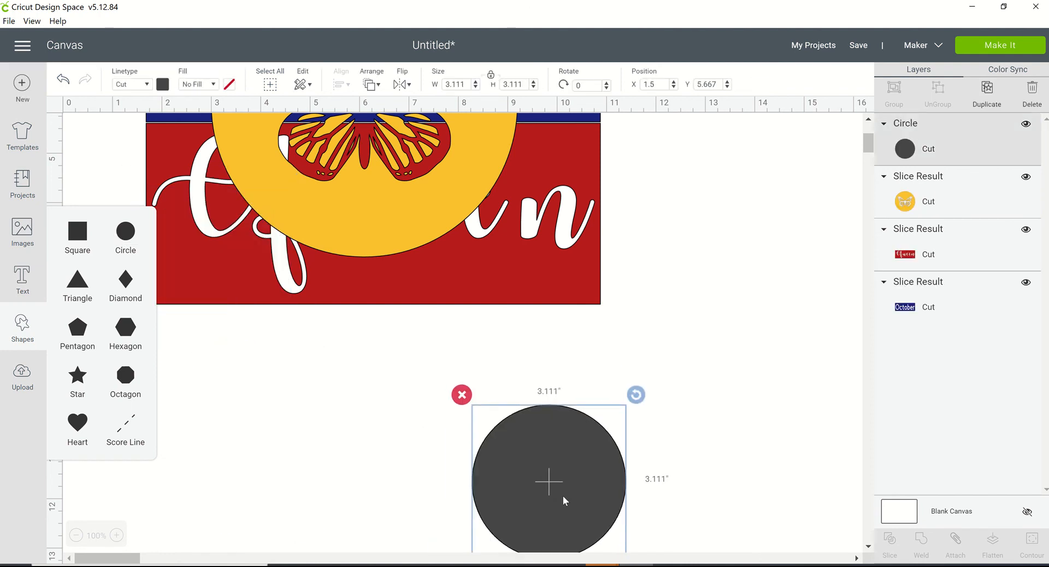
Step: Resize the new dark circle to 6.194 by 6.194 inches to match the butterfly circle, and move it over the Queen rectangle's lower edge
{"action": "left_click", "coordinate": [452, 191]}
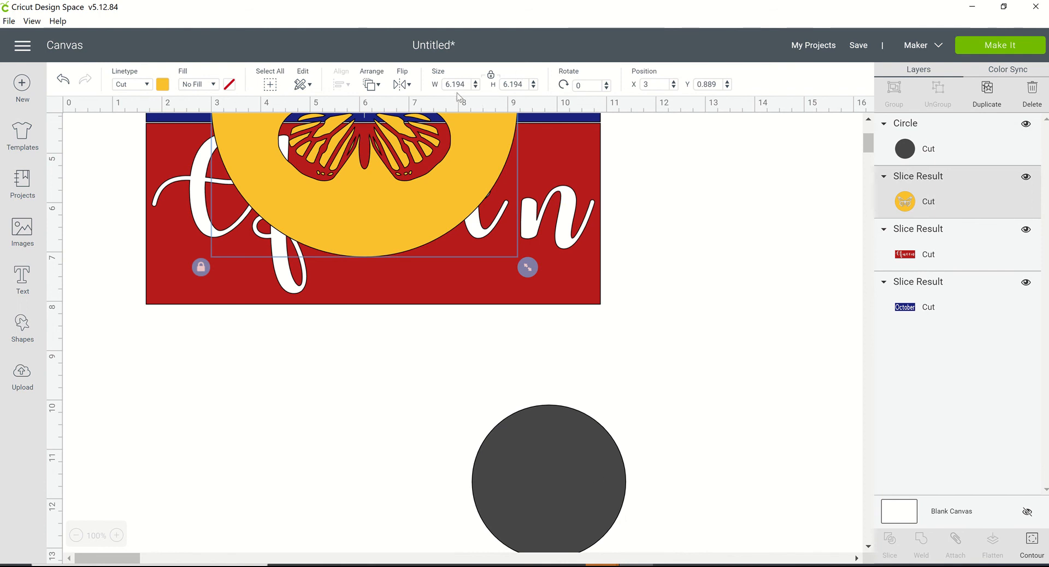
{"action": "left_click", "coordinate": [531, 472]}
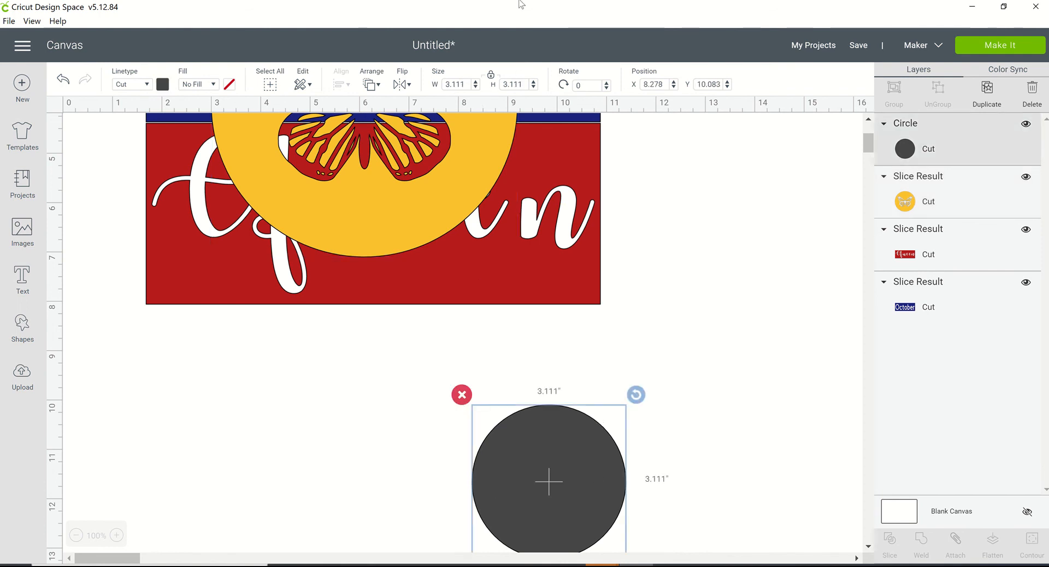
{"action": "left_click", "coordinate": [469, 87]}
{"action": "type", "text": "6.194"}
{"action": "key", "text": "Tab"}
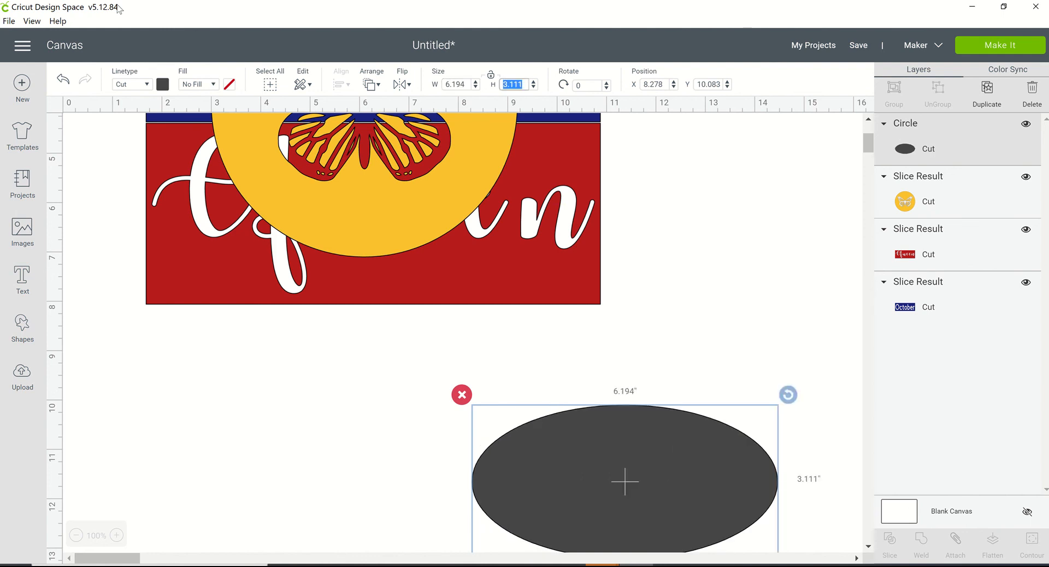
{"action": "left_click", "coordinate": [369, 220]}
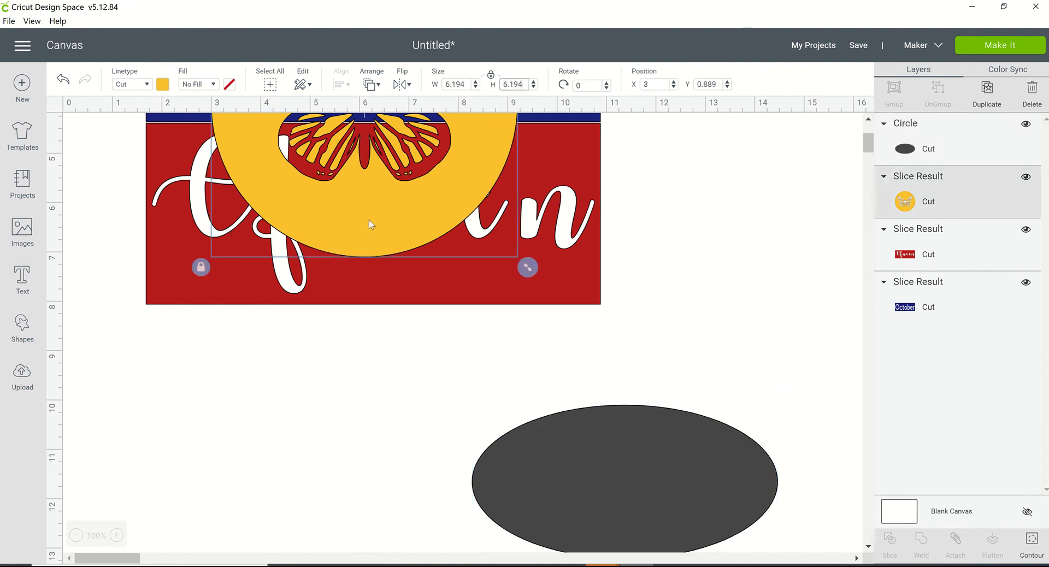
{"action": "left_click", "coordinate": [585, 487]}
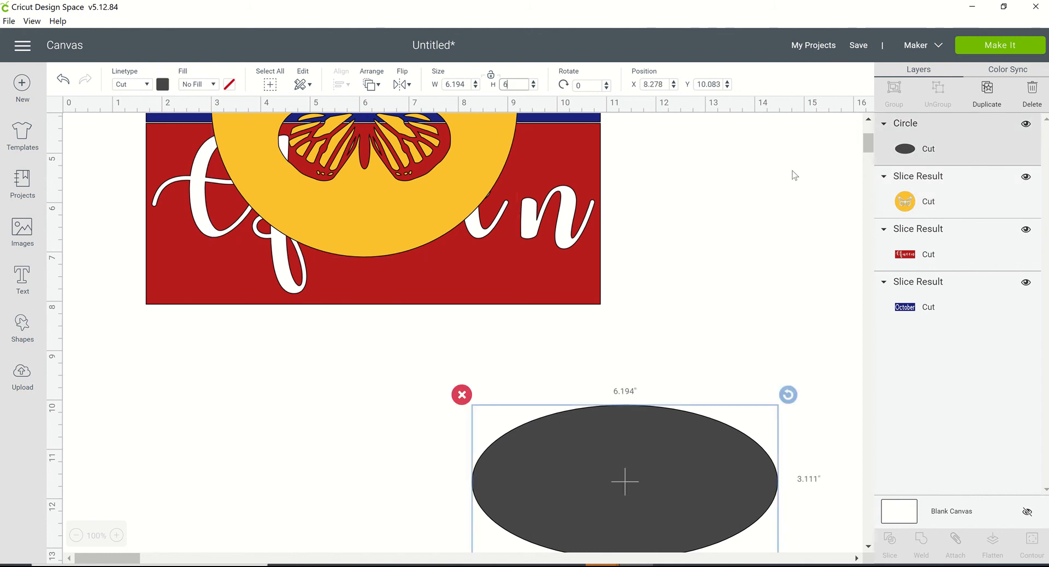
{"action": "type", "text": "6.194"}
{"action": "key", "text": "Tab"}
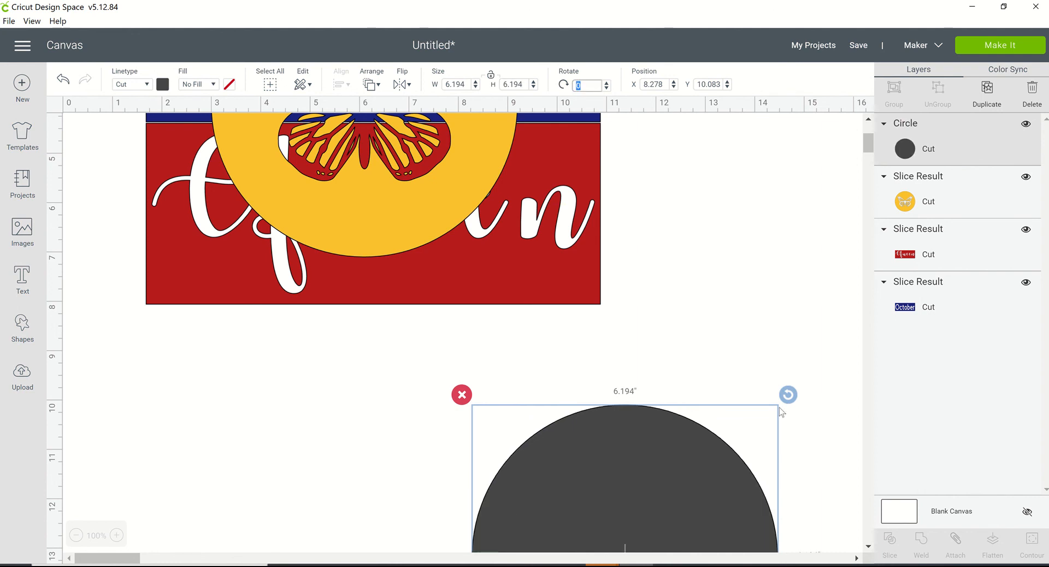
{"action": "left_click_drag", "start_coordinate": [673, 454], "coordinate": [447, 267]}
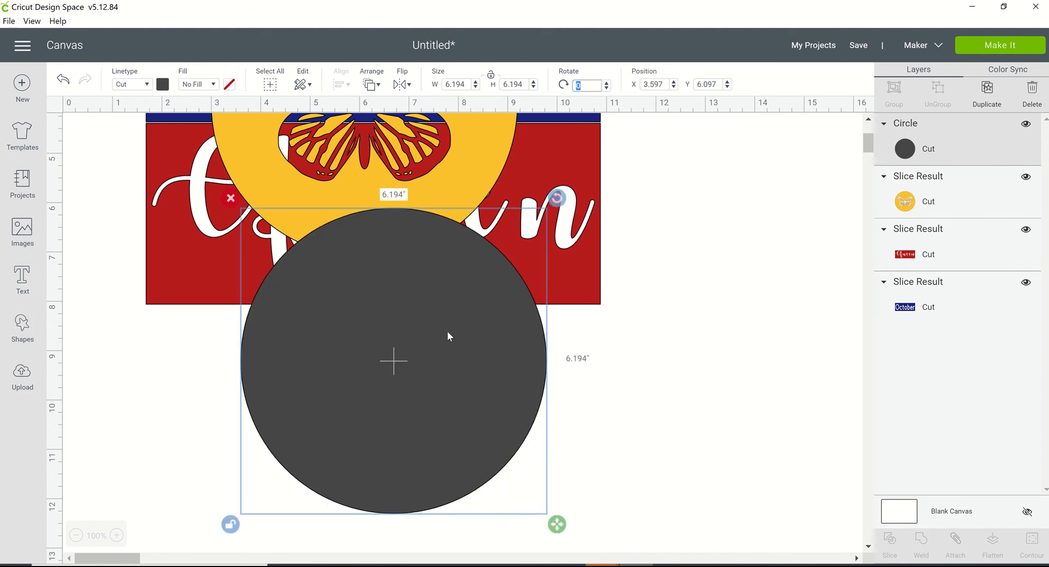
{"action": "right_click", "coordinate": [447, 331]}
Step: Insert a square shape and place it over the lower left part of the dark circle
{"action": "left_click", "coordinate": [23, 336]}
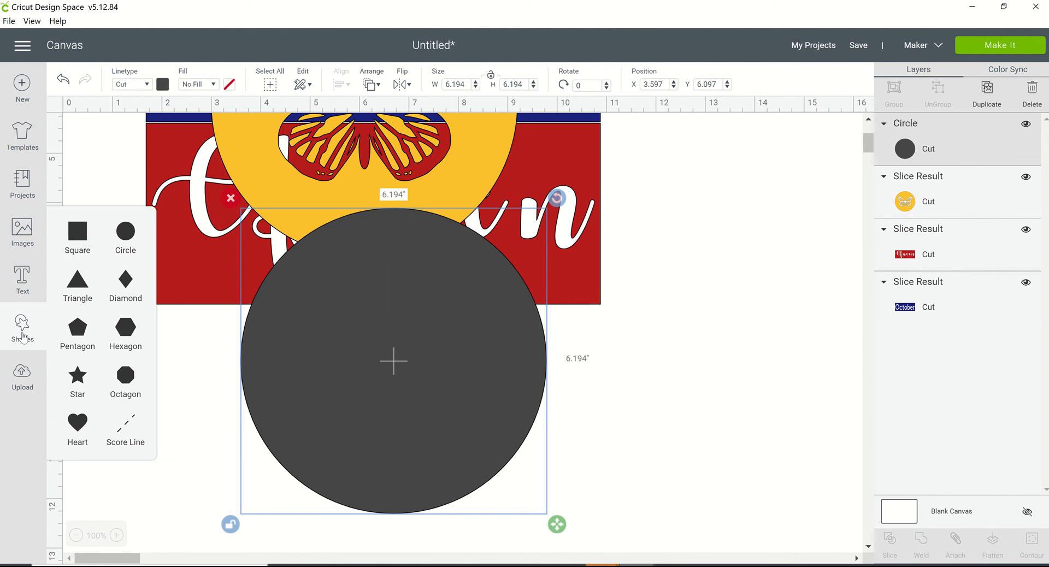
{"action": "left_click", "coordinate": [77, 238]}
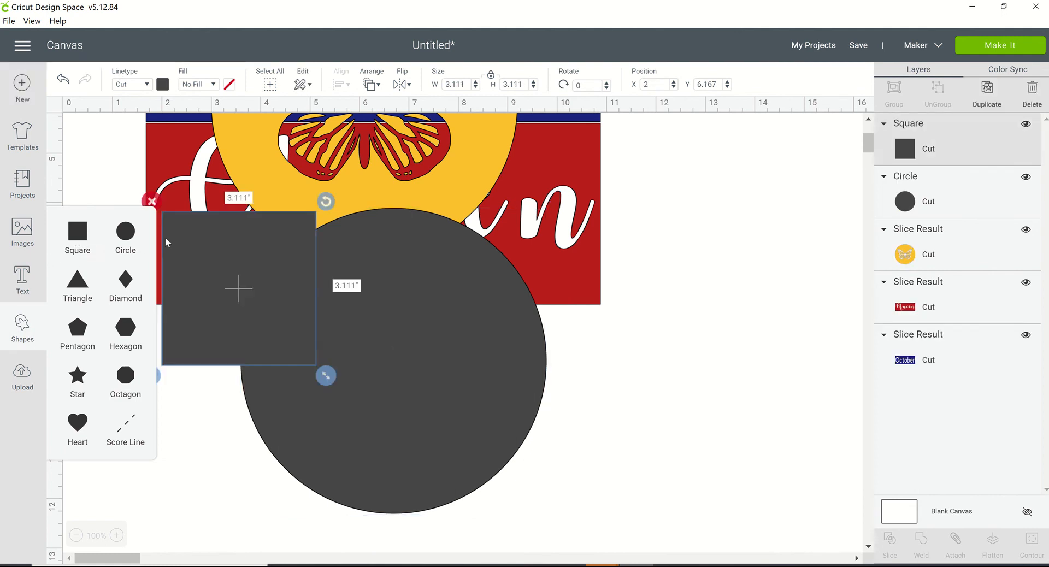
{"action": "left_click_drag", "start_coordinate": [240, 247], "coordinate": [299, 412]}
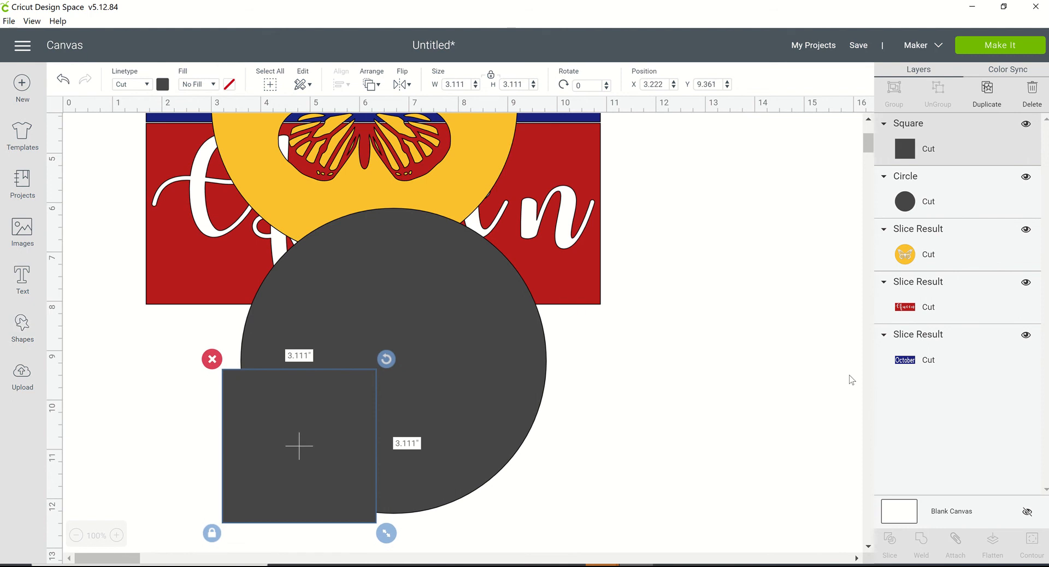
{"action": "left_click", "coordinate": [743, 374]}
{"action": "left_click", "coordinate": [327, 421]}
Step: Enlarge the square proportionally to about 6.861 inches and shift it slightly up over the circle's lower half
{"action": "scroll", "coordinate": [398, 513], "scroll_direction": "down", "scroll_amount": 3}
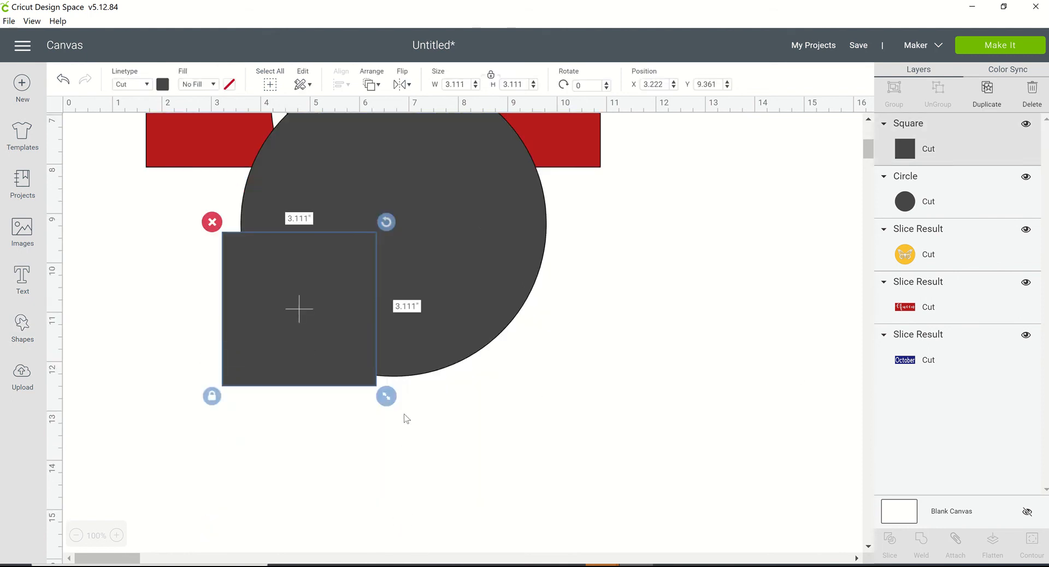
{"action": "left_click_drag", "start_coordinate": [384, 397], "coordinate": [567, 453]}
{"action": "scroll", "coordinate": [479, 132], "scroll_direction": "up", "scroll_amount": 2}
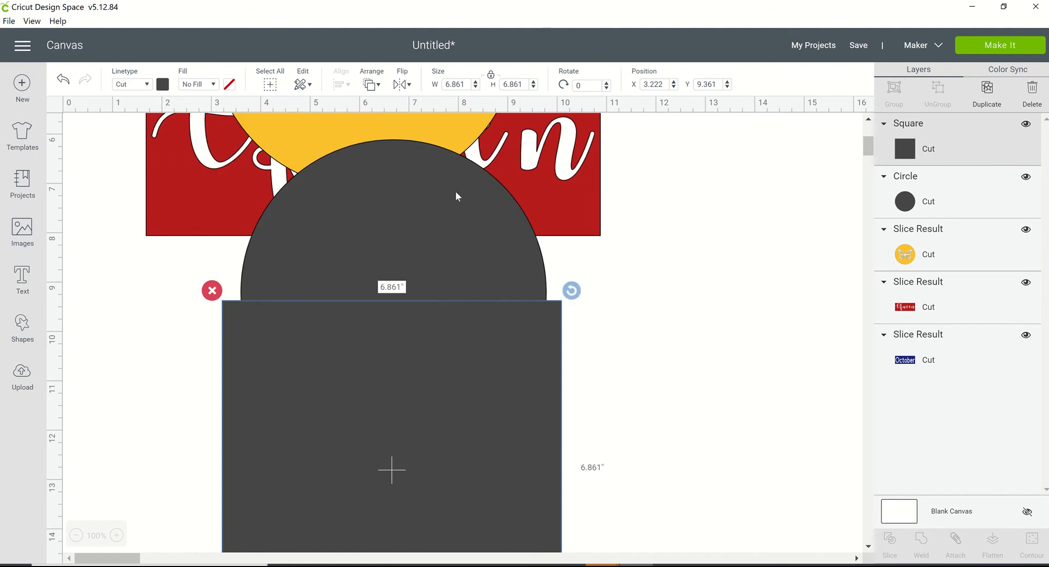
{"action": "left_click_drag", "start_coordinate": [437, 425], "coordinate": [438, 407]}
Step: Try centering the dark circle and the square vertically, and undo that alignment
{"action": "left_click", "coordinate": [435, 233]}
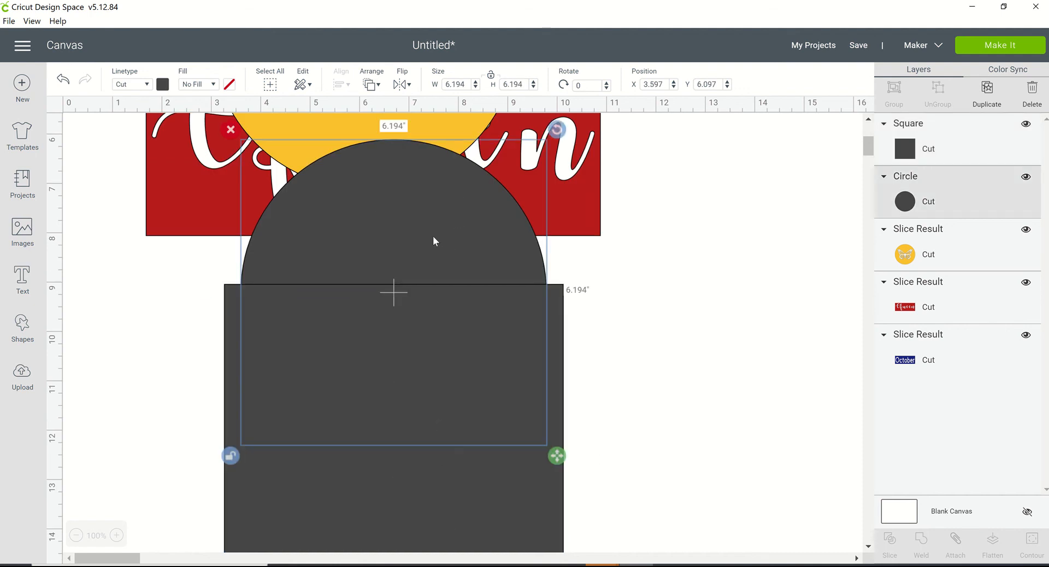
{"action": "left_click", "coordinate": [441, 509], "text": "shift"}
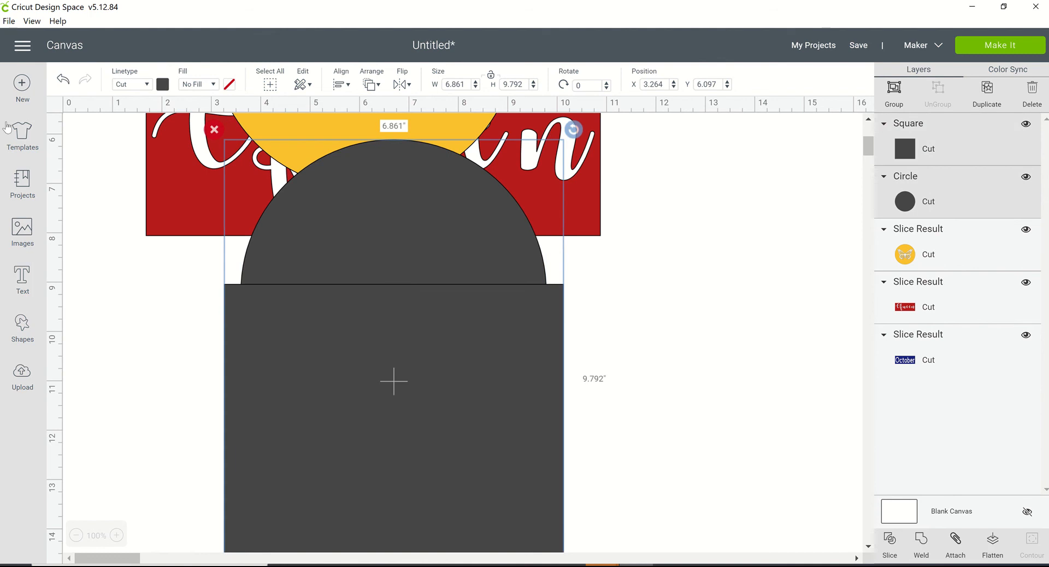
{"action": "left_click", "coordinate": [343, 84]}
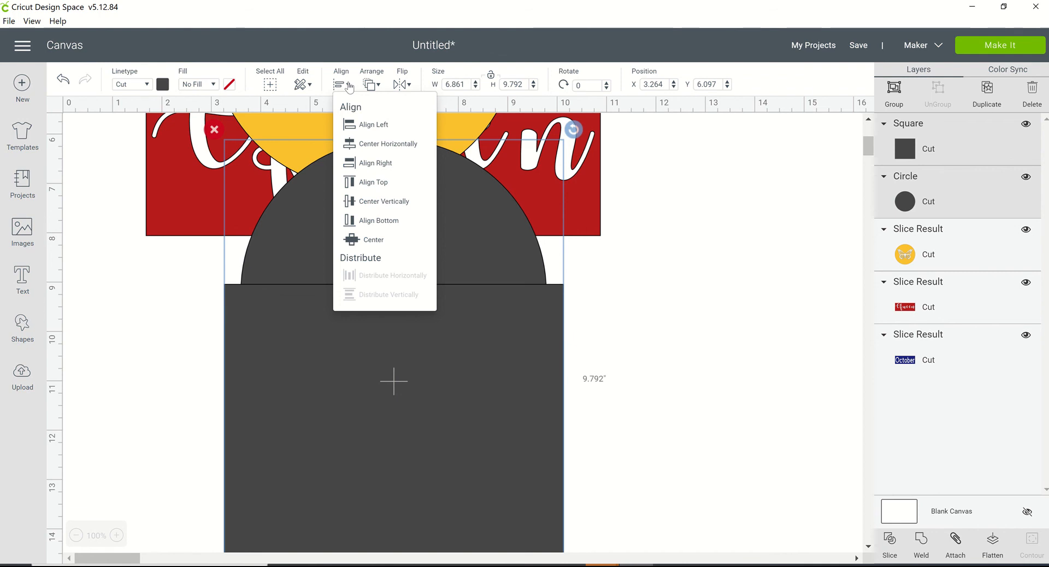
{"action": "left_click", "coordinate": [414, 204]}
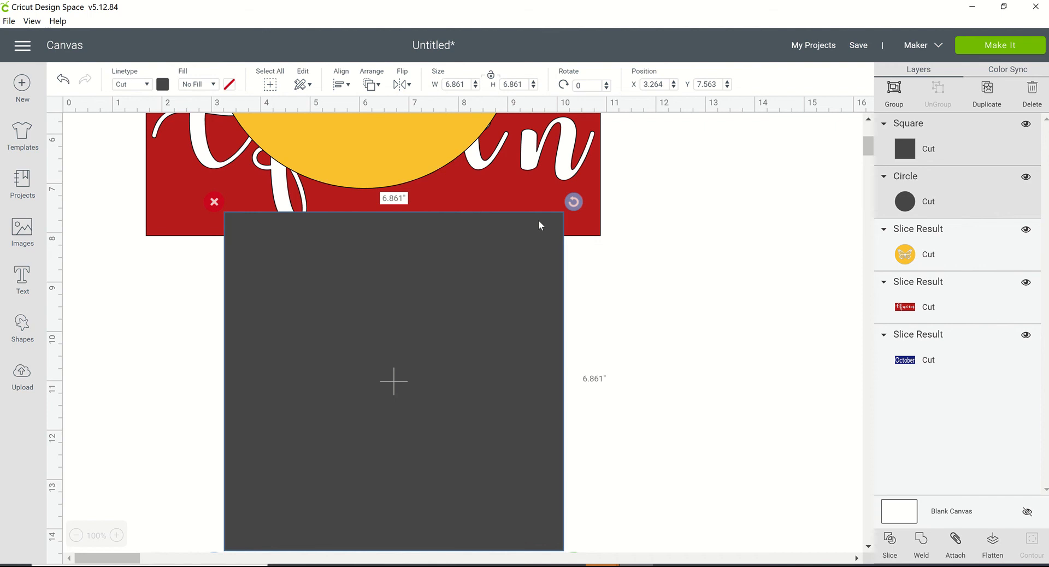
{"action": "left_click", "coordinate": [63, 80]}
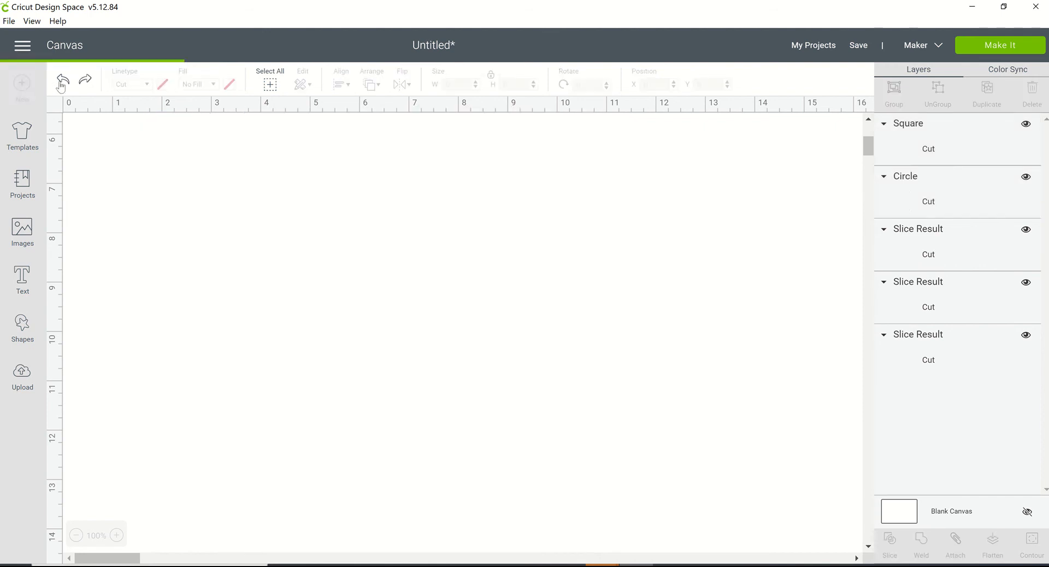
Step: Select the dark circle and the square together and center them horizontally
{"action": "left_click", "coordinate": [380, 284]}
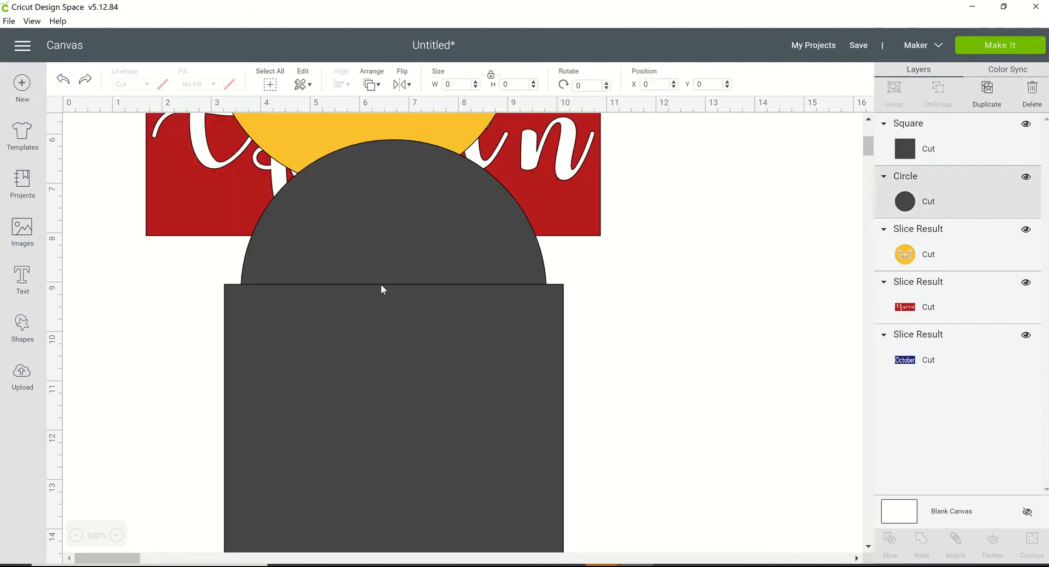
{"action": "left_click", "coordinate": [410, 536], "text": "shift"}
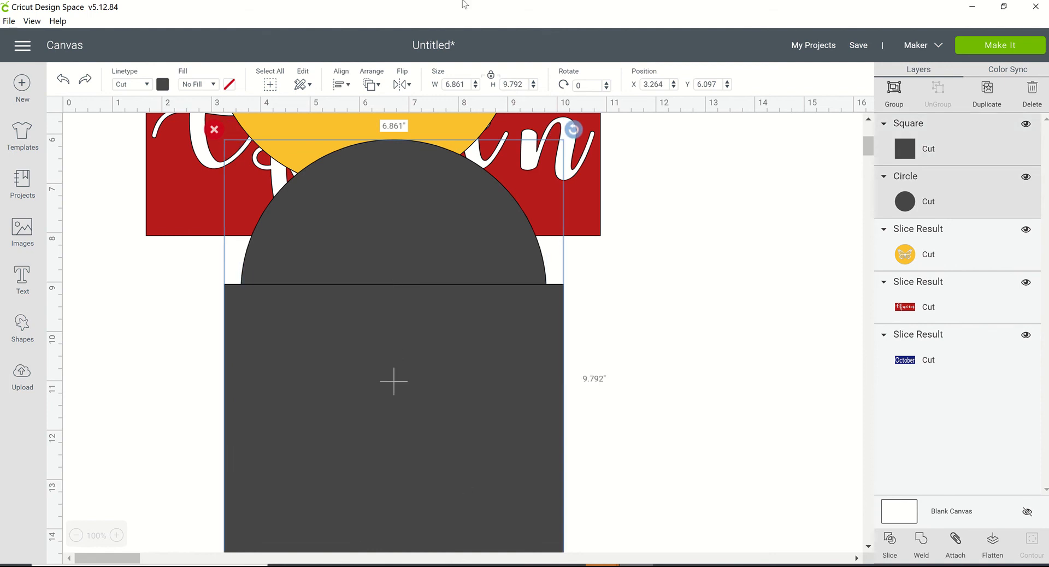
{"action": "left_click", "coordinate": [347, 88]}
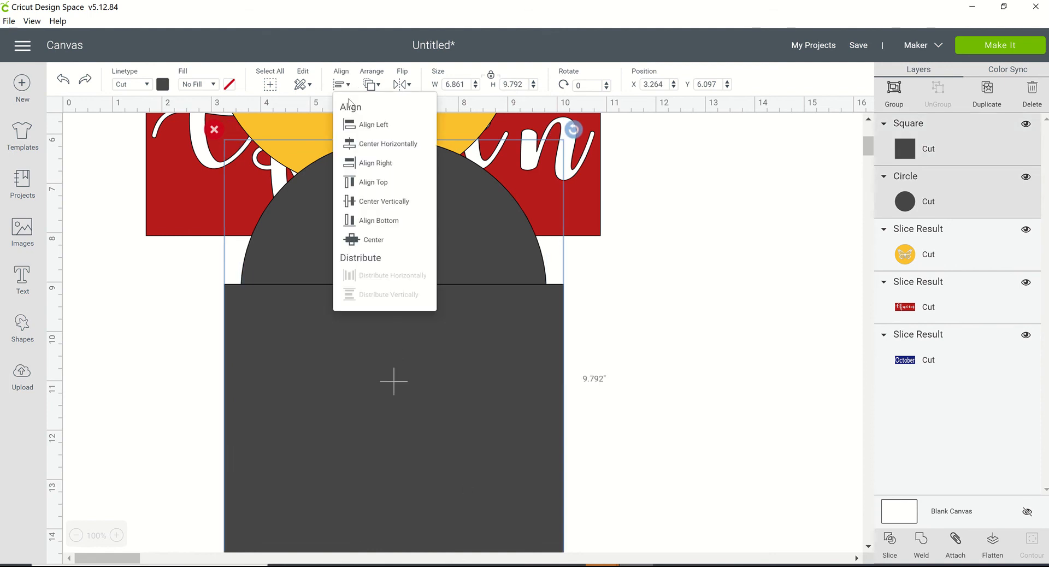
{"action": "left_click", "coordinate": [394, 152]}
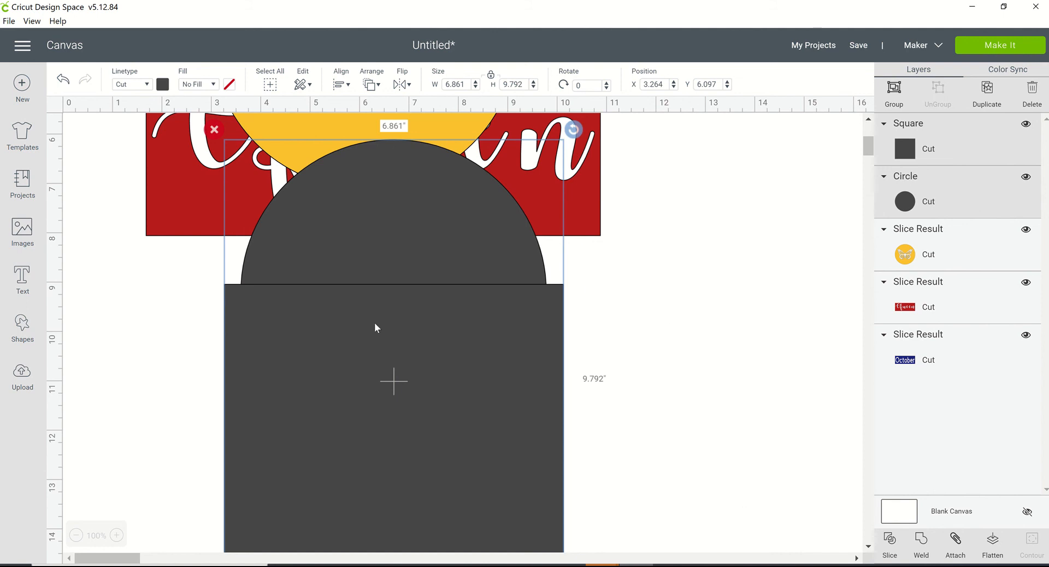
{"action": "left_click", "coordinate": [583, 298]}
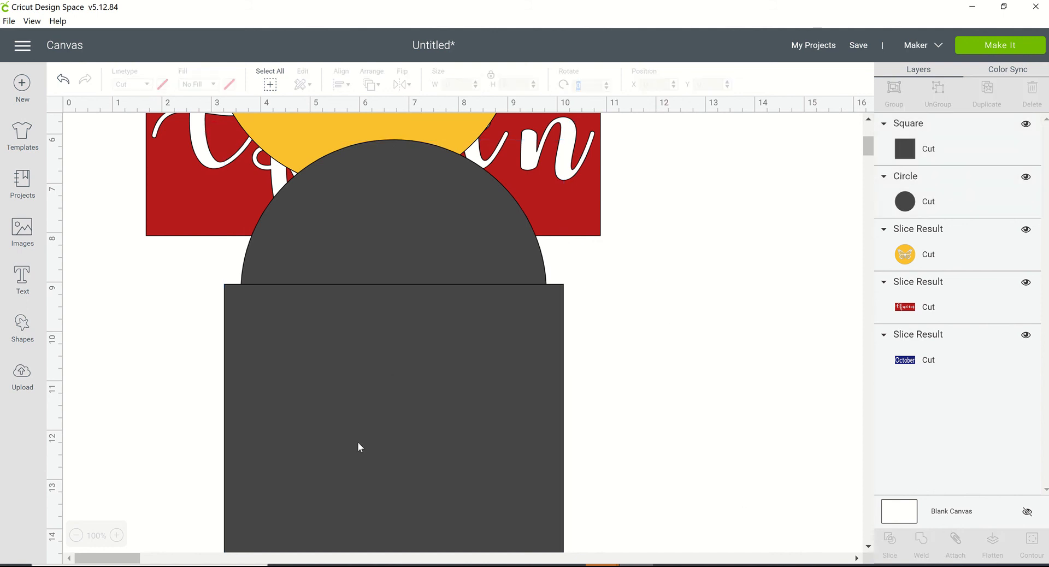
Step: Change the square's material color to bright yellow
{"action": "left_click", "coordinate": [358, 441]}
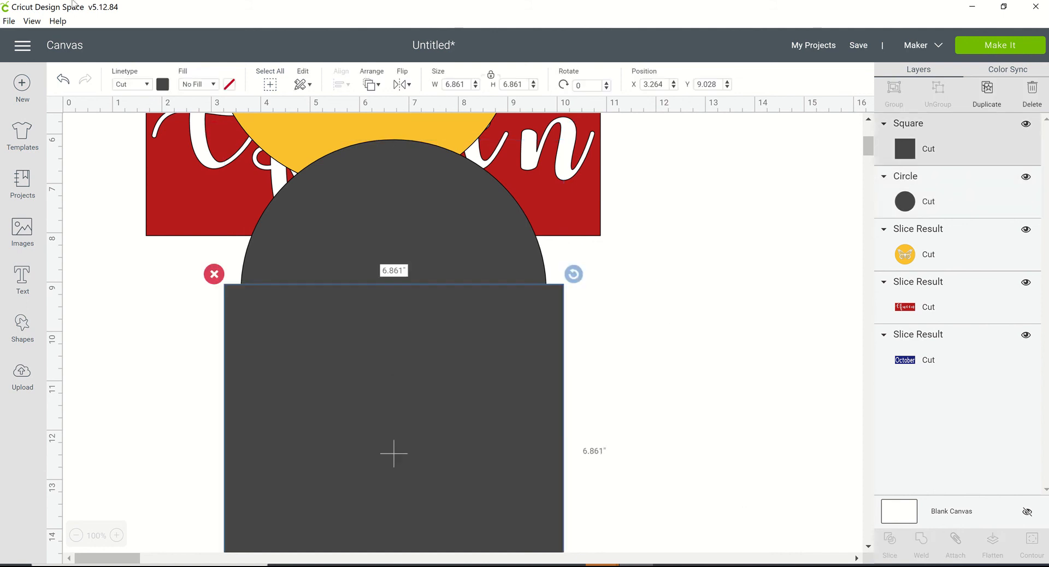
{"action": "left_click", "coordinate": [162, 85]}
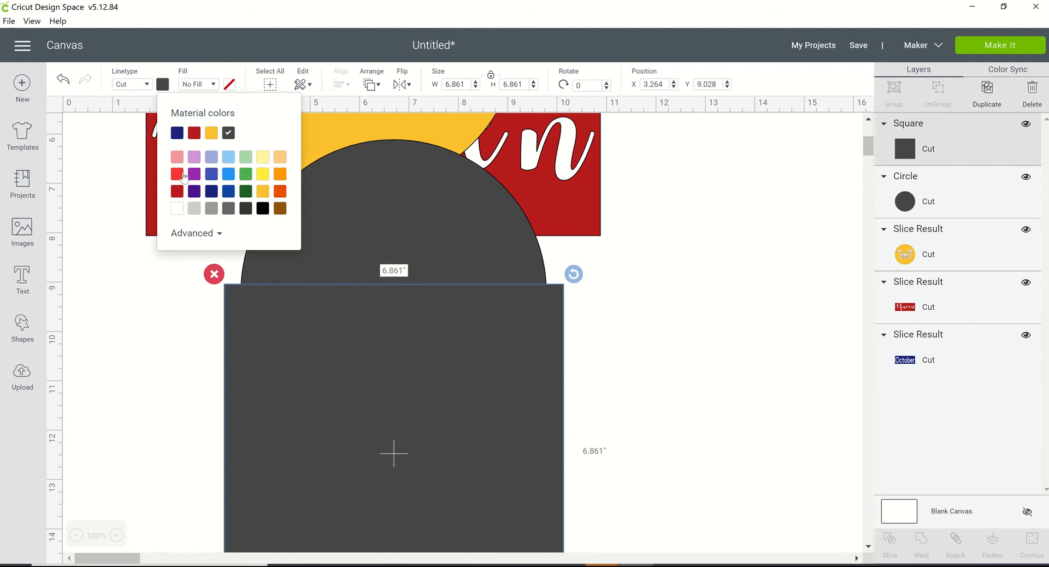
{"action": "left_click", "coordinate": [263, 176]}
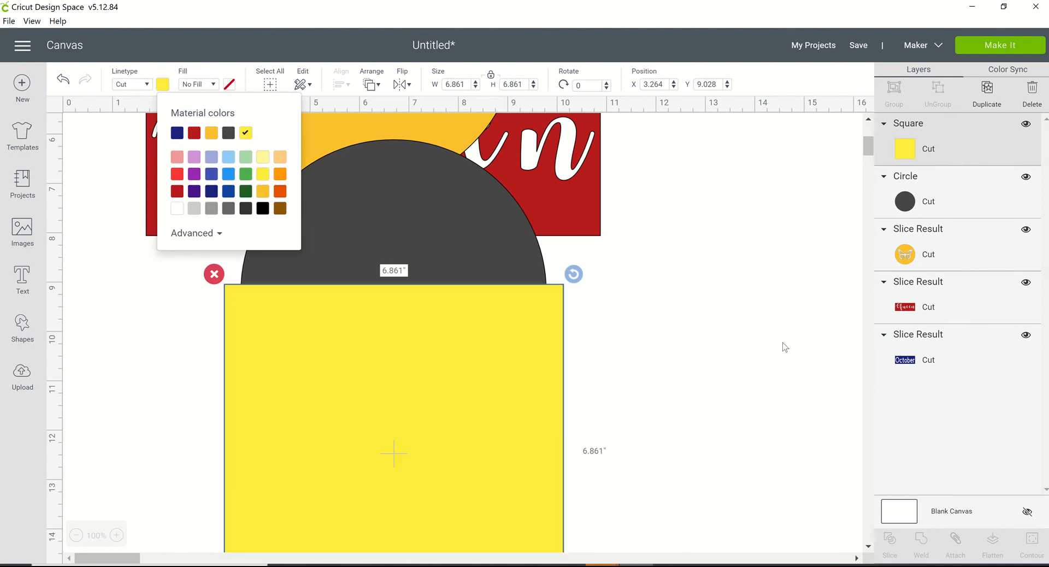
Step: Move the yellow square backward so it sits behind the dark circle
{"action": "left_click", "coordinate": [405, 426]}
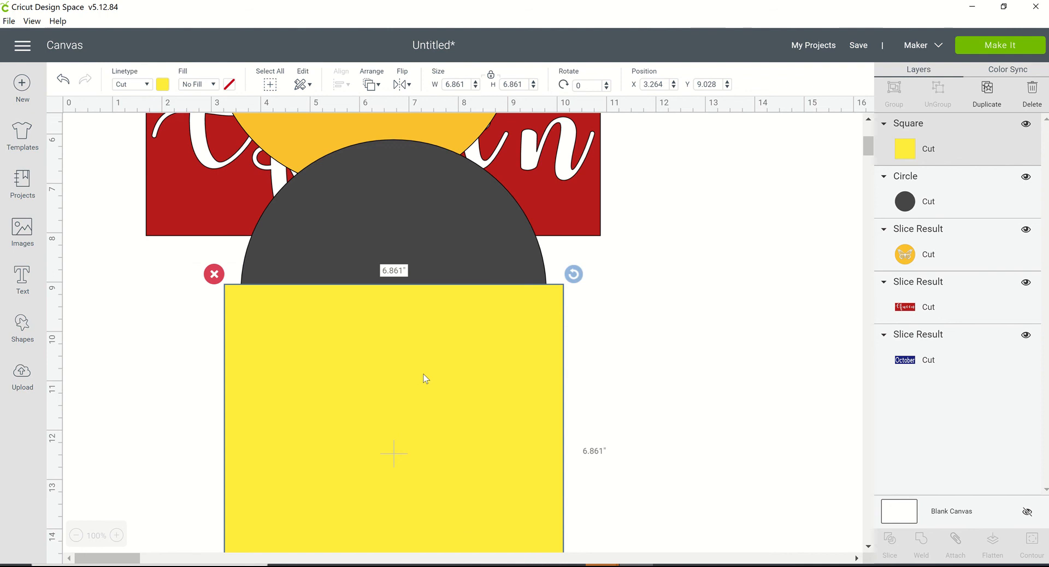
{"action": "right_click", "coordinate": [393, 326]}
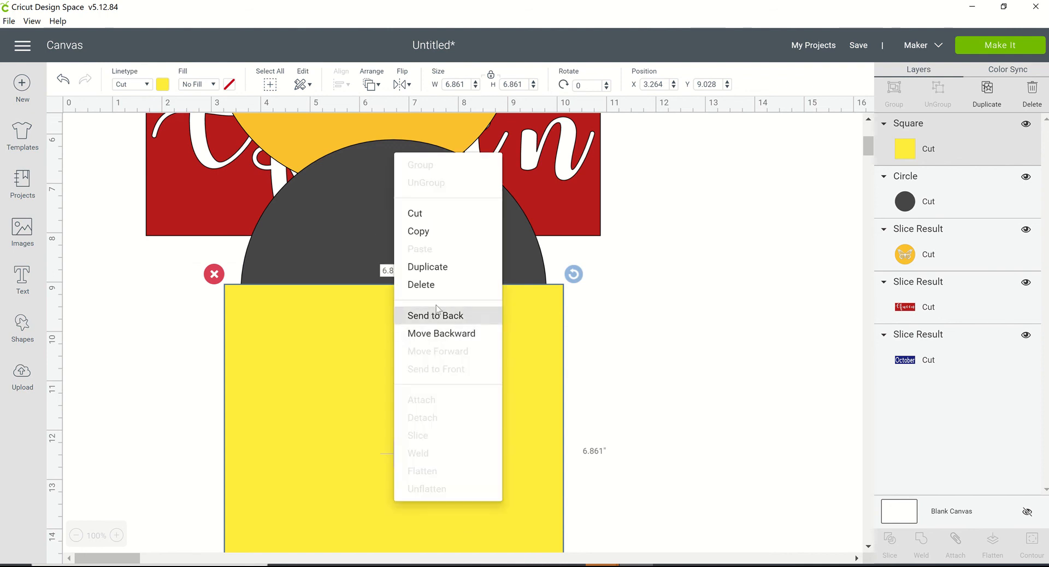
{"action": "left_click", "coordinate": [462, 334]}
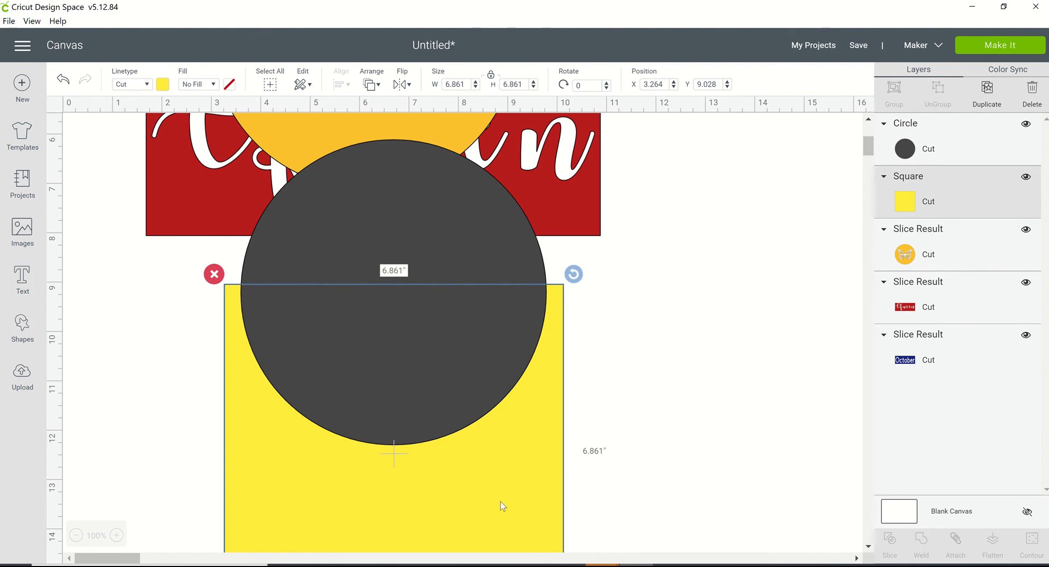
Step: Lower the yellow square until its upper edge crosses the dark circle's middle, and slice the two shapes
{"action": "mouse_move", "coordinate": [500, 501]}
{"action": "left_mouse_down"}
{"action": "mouse_move", "coordinate": [501, 493]}
{"action": "mouse_move", "coordinate": [509, 524]}
{"action": "mouse_move", "coordinate": [484, 515]}
{"action": "mouse_move", "coordinate": [518, 513]}
{"action": "mouse_move", "coordinate": [491, 514]}
{"action": "mouse_move", "coordinate": [494, 534]}
{"action": "mouse_move", "coordinate": [505, 517]}
{"action": "left_mouse_up"}
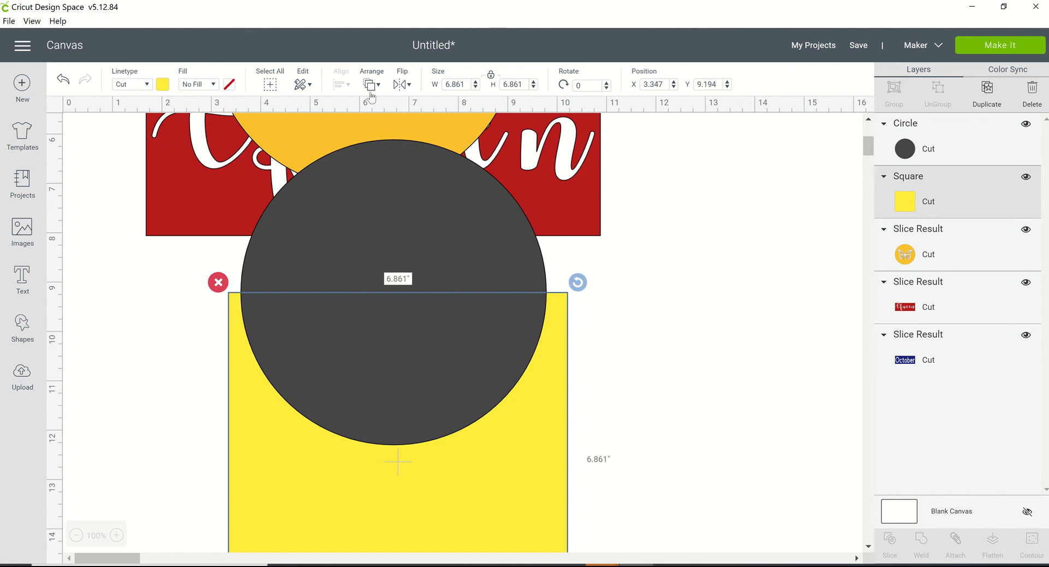
{"action": "left_click", "coordinate": [380, 242], "text": "shift"}
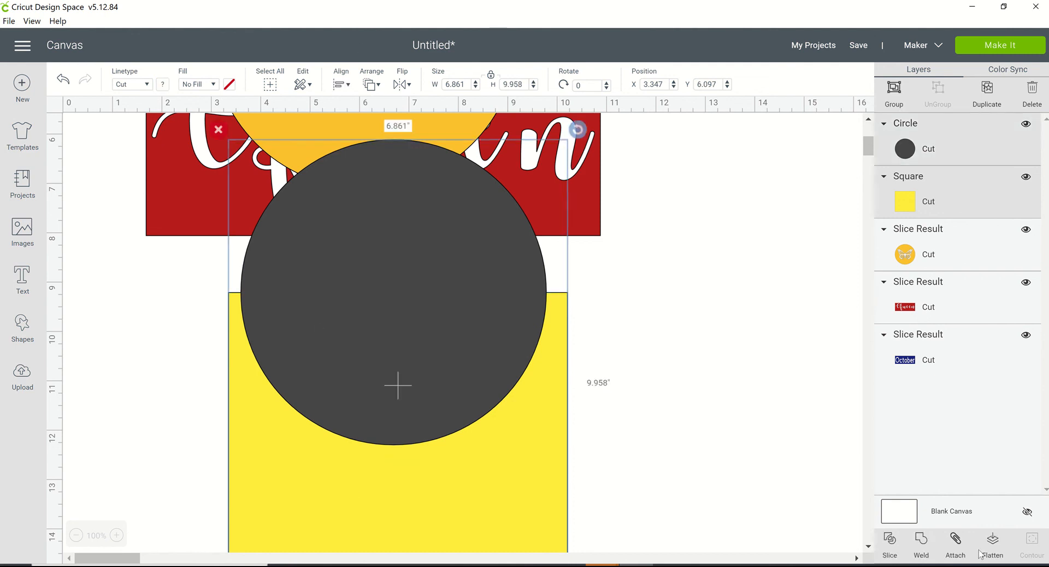
{"action": "left_click", "coordinate": [889, 541]}
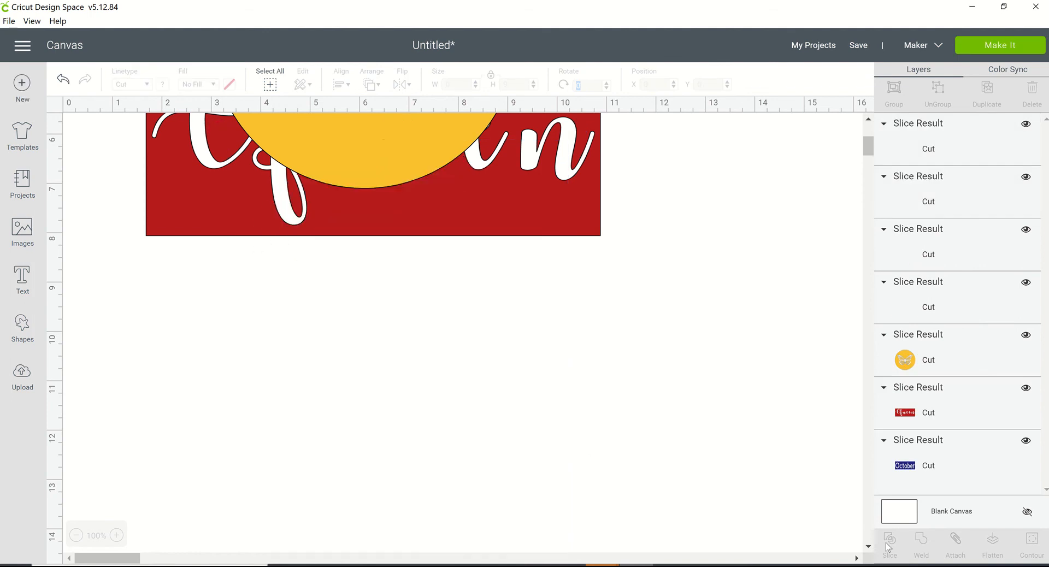
Step: Separate the slice pieces and delete both yellow ones, keeping only the two dark half circles
{"action": "left_click_drag", "start_coordinate": [320, 480], "coordinate": [492, 552]}
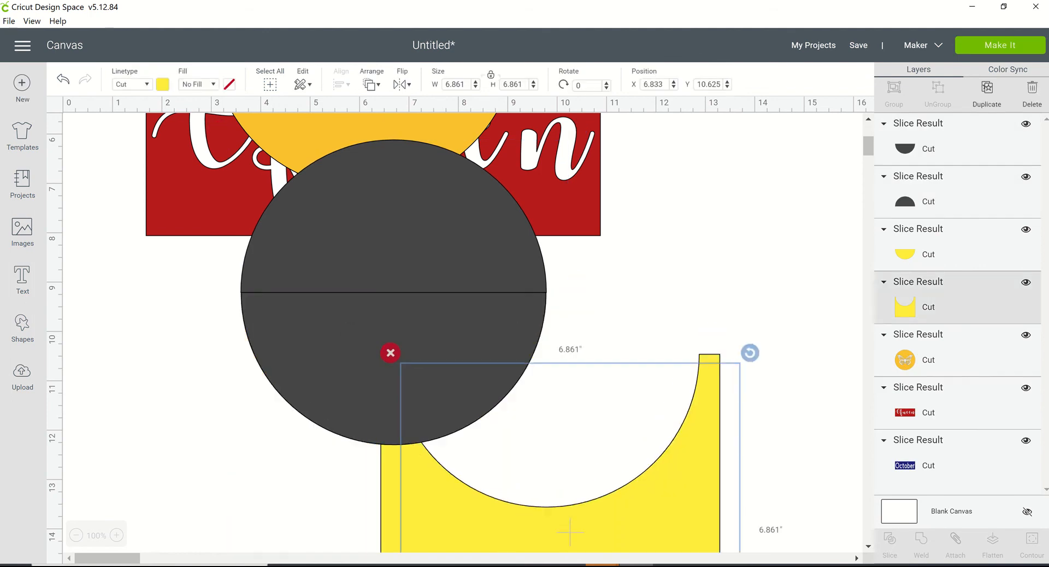
{"action": "left_click", "coordinate": [391, 353]}
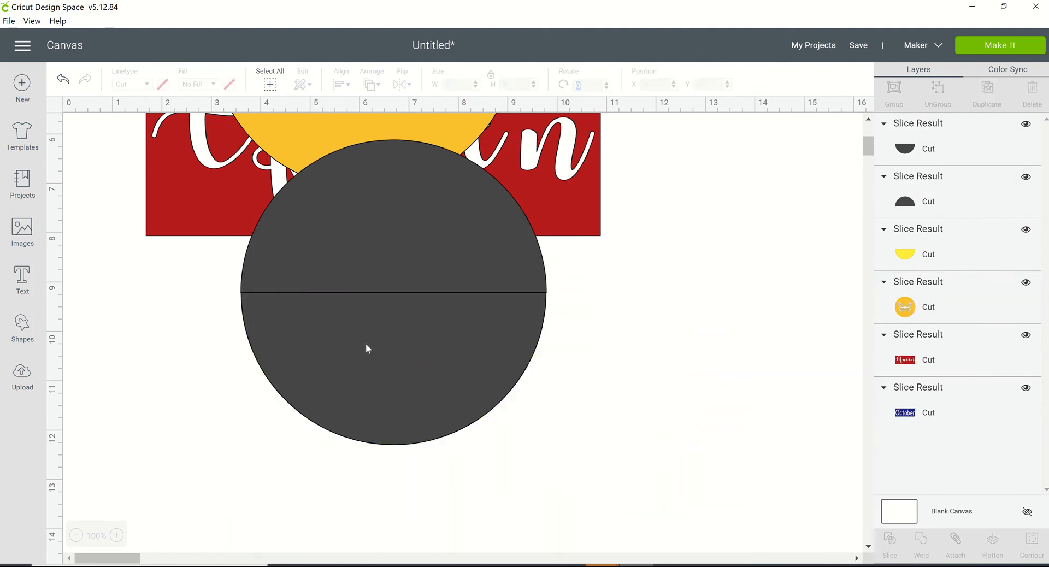
{"action": "left_click_drag", "start_coordinate": [366, 343], "coordinate": [354, 388]}
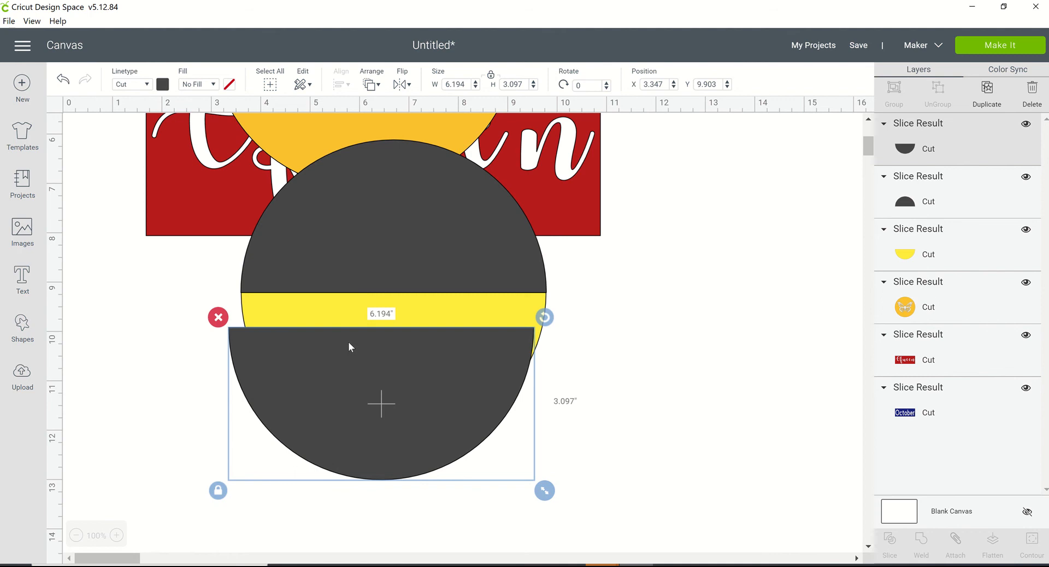
{"action": "left_click", "coordinate": [361, 290]}
{"action": "left_click_drag", "start_coordinate": [464, 284], "coordinate": [695, 380]}
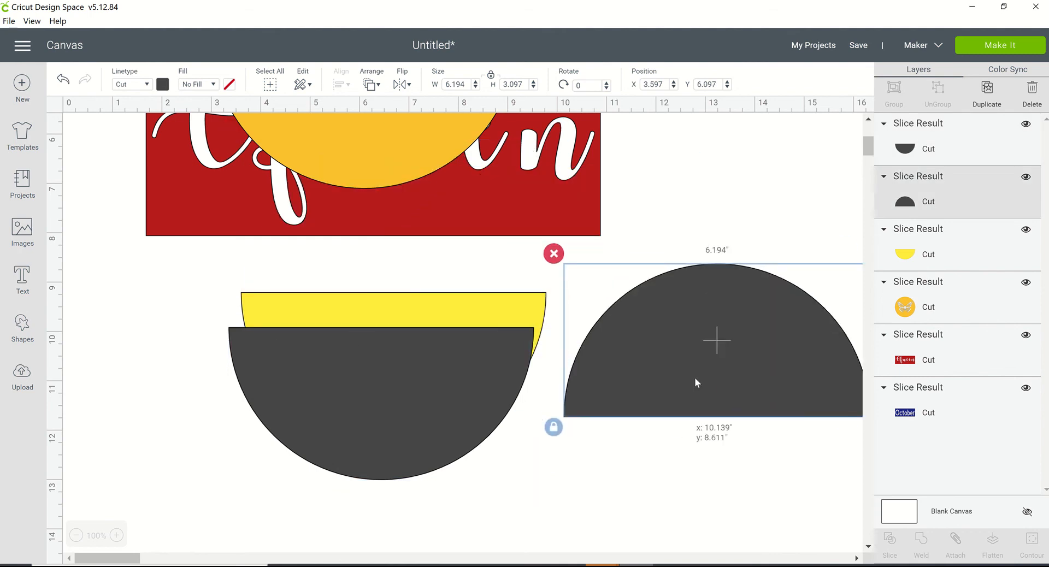
{"action": "left_click_drag", "start_coordinate": [432, 399], "coordinate": [405, 484]}
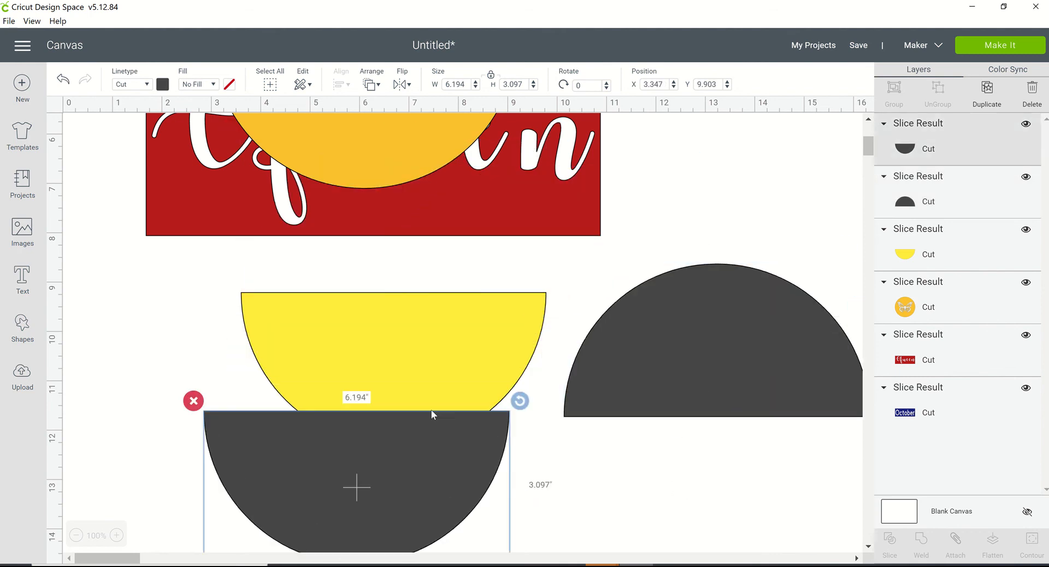
{"action": "left_click", "coordinate": [410, 333]}
{"action": "left_click", "coordinate": [231, 283]}
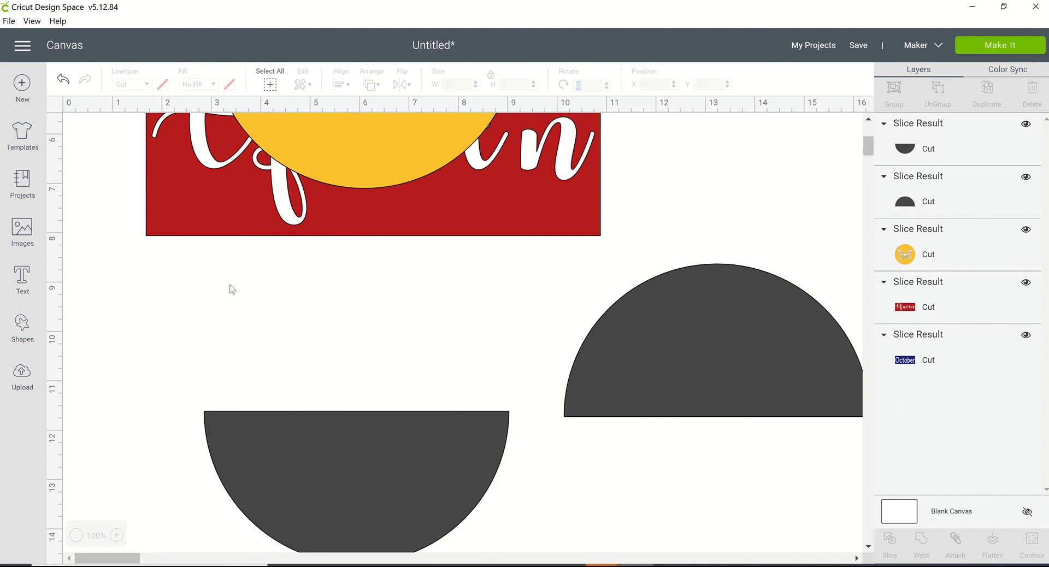
Step: Change the lower dark half circle's material color to dark red
{"action": "left_click", "coordinate": [307, 430]}
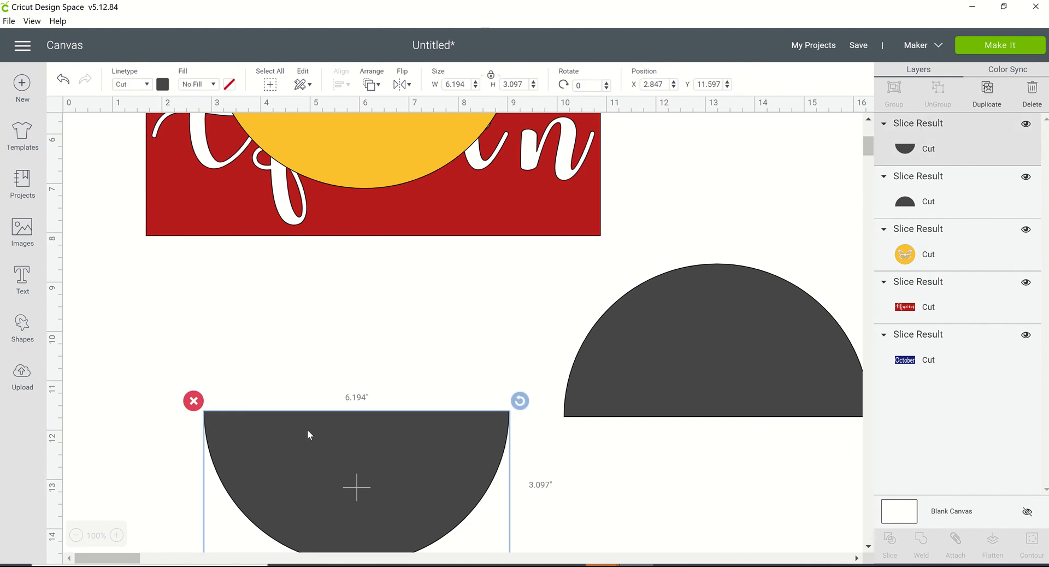
{"action": "left_click", "coordinate": [163, 86]}
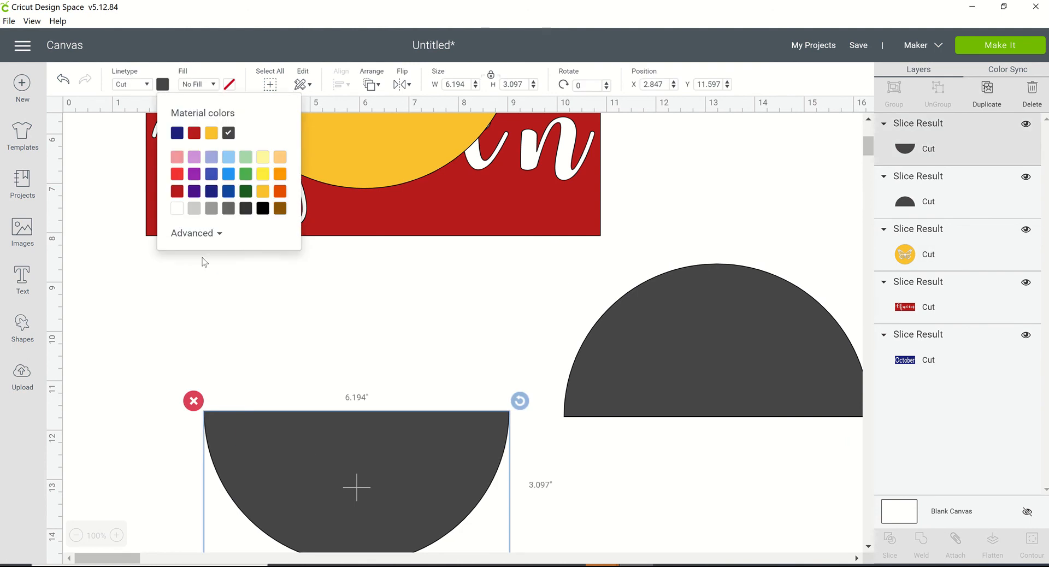
{"action": "left_click", "coordinate": [177, 191]}
Step: Color the remaining dark half circle navy blue and place it on the red half to form a full circle
{"action": "left_click", "coordinate": [782, 303]}
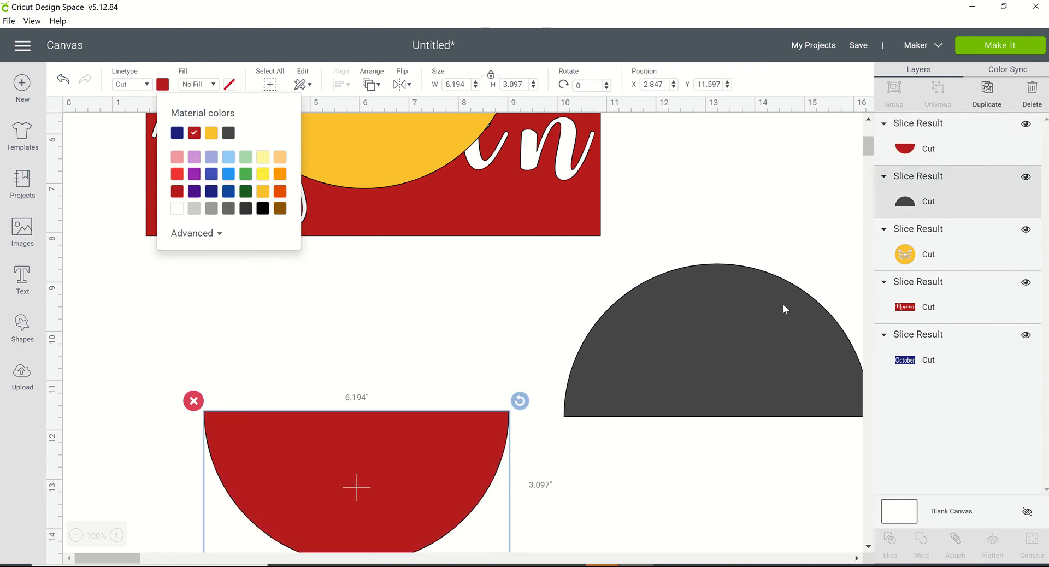
{"action": "left_click", "coordinate": [165, 88]}
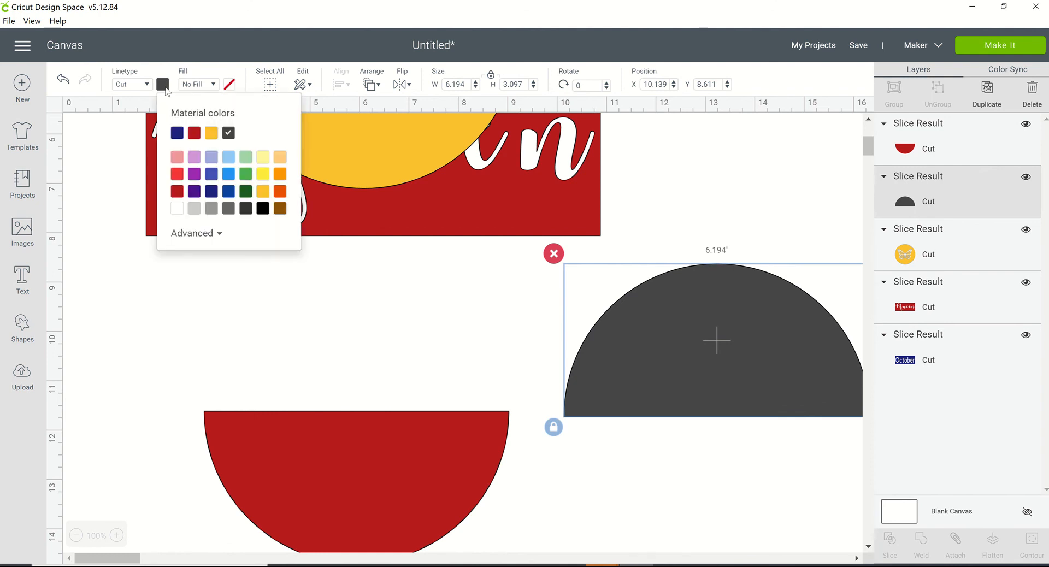
{"action": "left_click", "coordinate": [178, 134]}
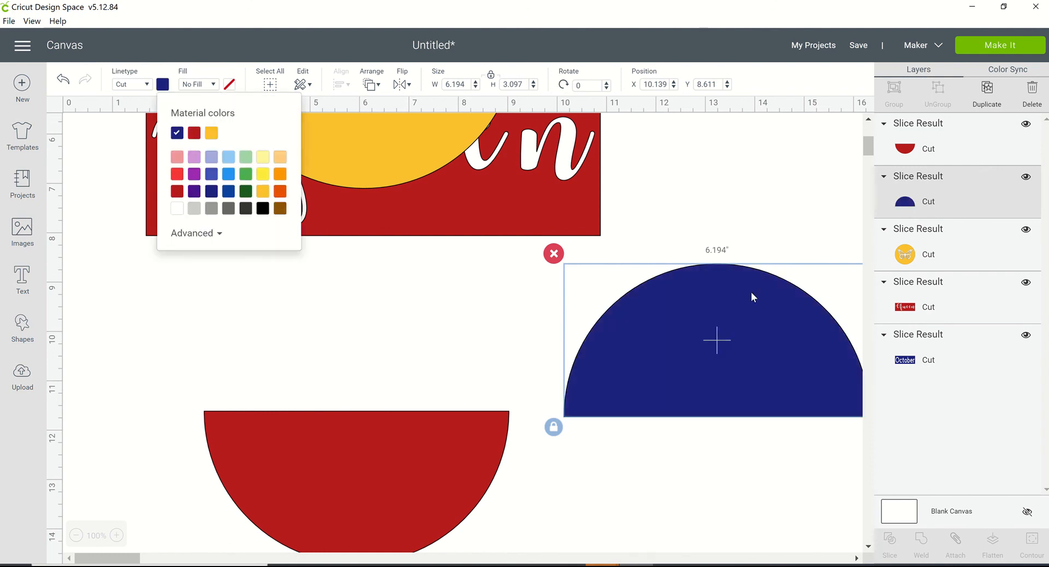
{"action": "left_click_drag", "start_coordinate": [559, 311], "coordinate": [346, 306]}
{"action": "left_click", "coordinate": [746, 450]}
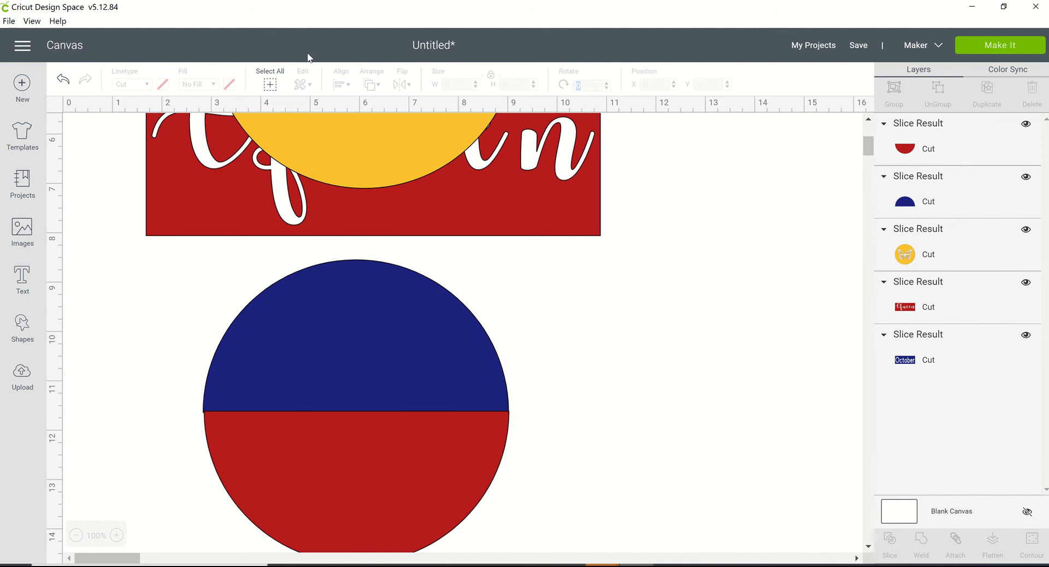
Step: Bring the yellow butterfly circle to the front and place it over the blue and red circle
{"action": "left_click_drag", "start_coordinate": [376, 140], "coordinate": [393, 401]}
{"action": "right_click", "coordinate": [403, 201]}
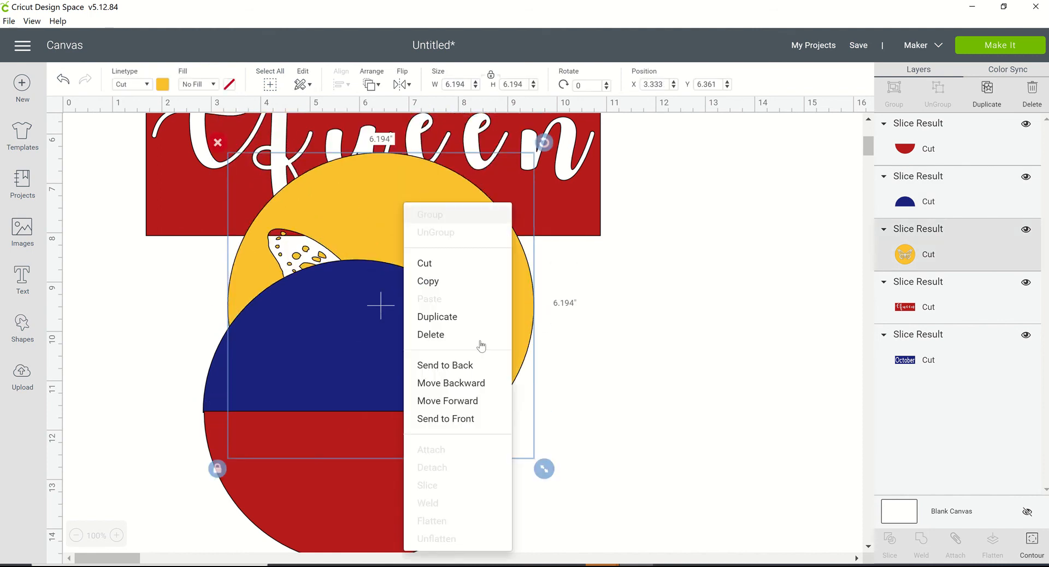
{"action": "left_click", "coordinate": [474, 419]}
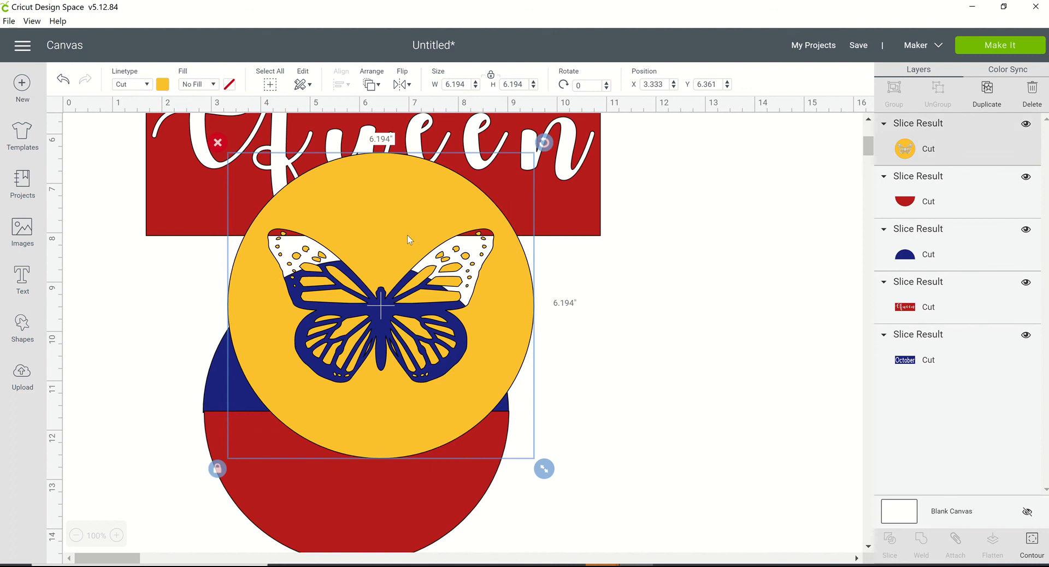
{"action": "left_click_drag", "start_coordinate": [408, 237], "coordinate": [384, 345]}
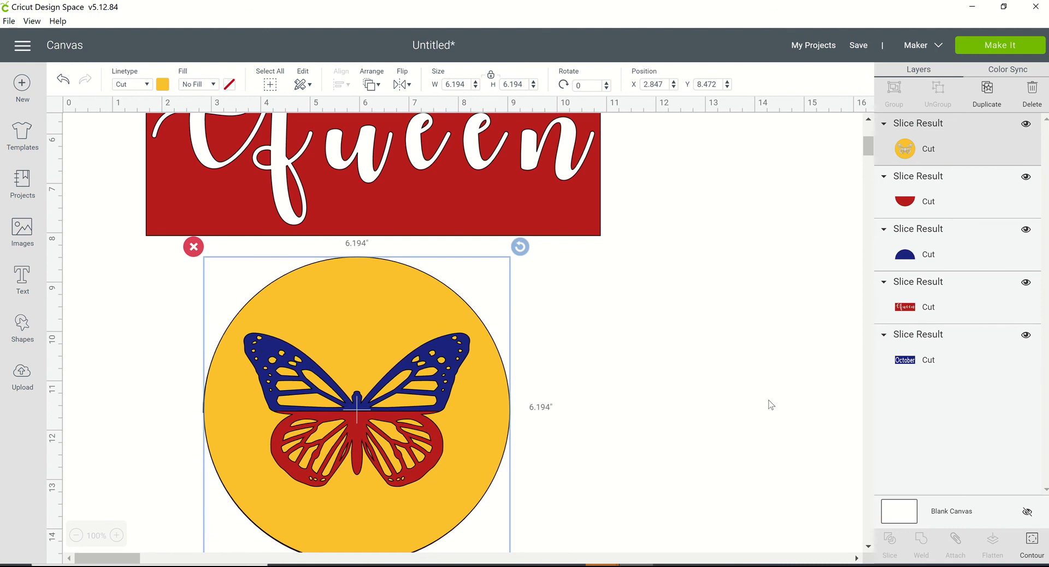
{"action": "left_click", "coordinate": [767, 404]}
{"action": "left_click", "coordinate": [387, 321]}
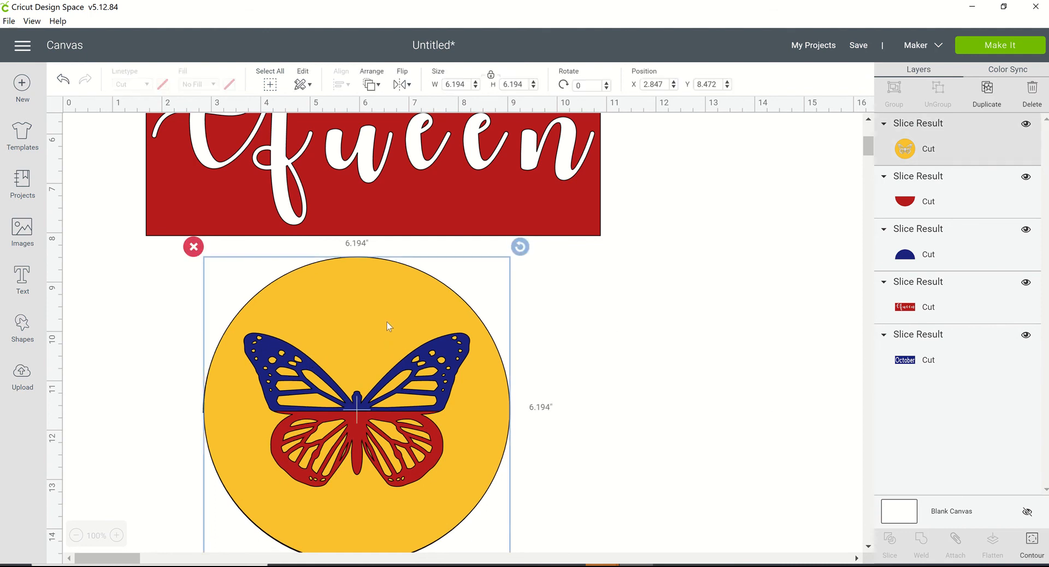
{"action": "left_click_drag", "start_coordinate": [387, 323], "coordinate": [390, 325]}
Step: Shrink the butterfly circle proportionally to about 5.056 inches and position it in the middle of the blue and red circle
{"action": "scroll", "coordinate": [434, 464], "scroll_direction": "down", "scroll_amount": 1}
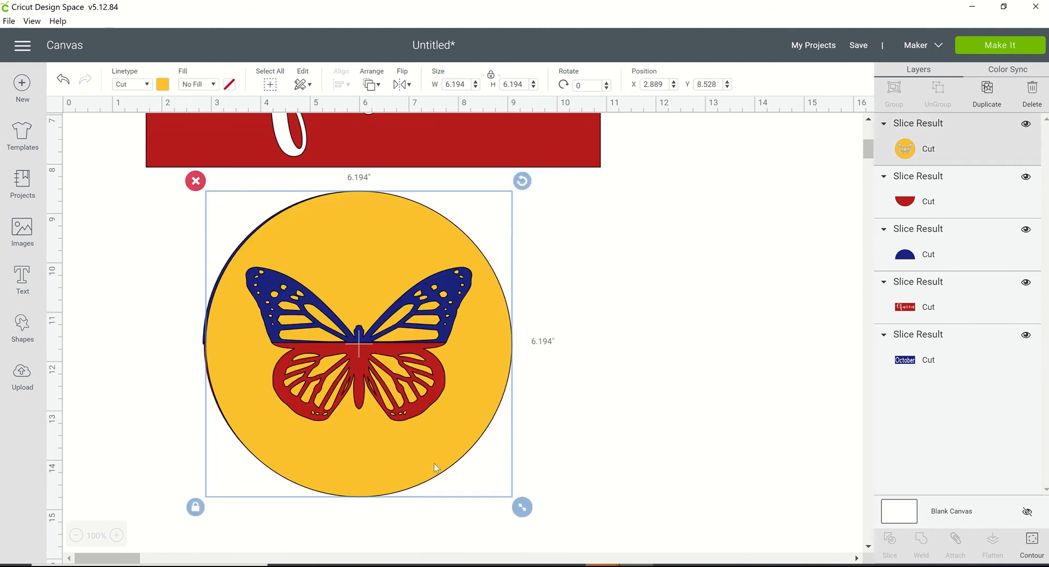
{"action": "left_click_drag", "start_coordinate": [526, 514], "coordinate": [471, 459]}
{"action": "left_click_drag", "start_coordinate": [365, 251], "coordinate": [380, 257]}
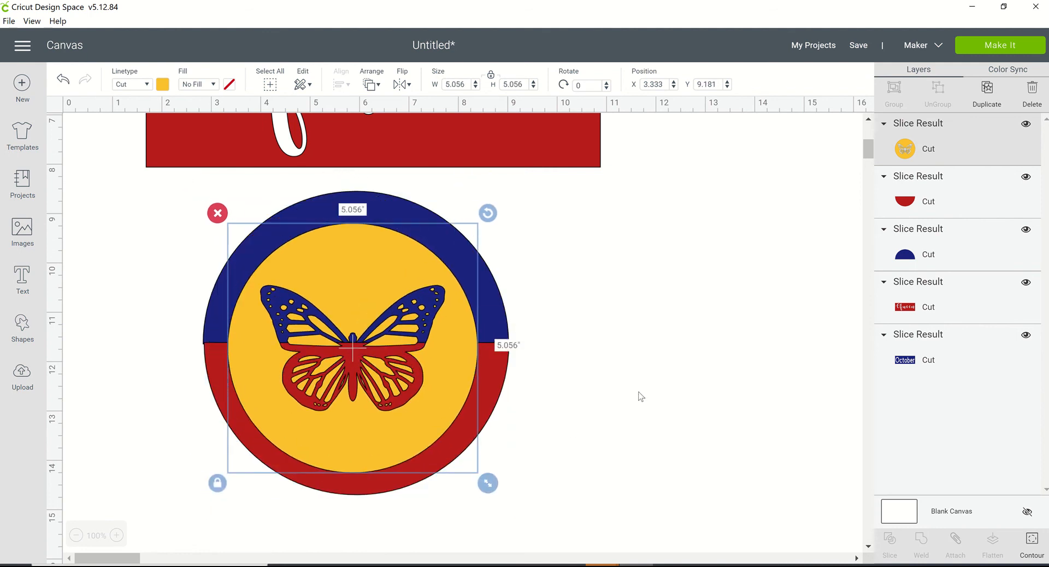
Step: Nudge the red half circle slightly up and left so it overlaps the blue half's straight edge
{"action": "left_click", "coordinate": [576, 365]}
{"action": "left_click", "coordinate": [491, 375]}
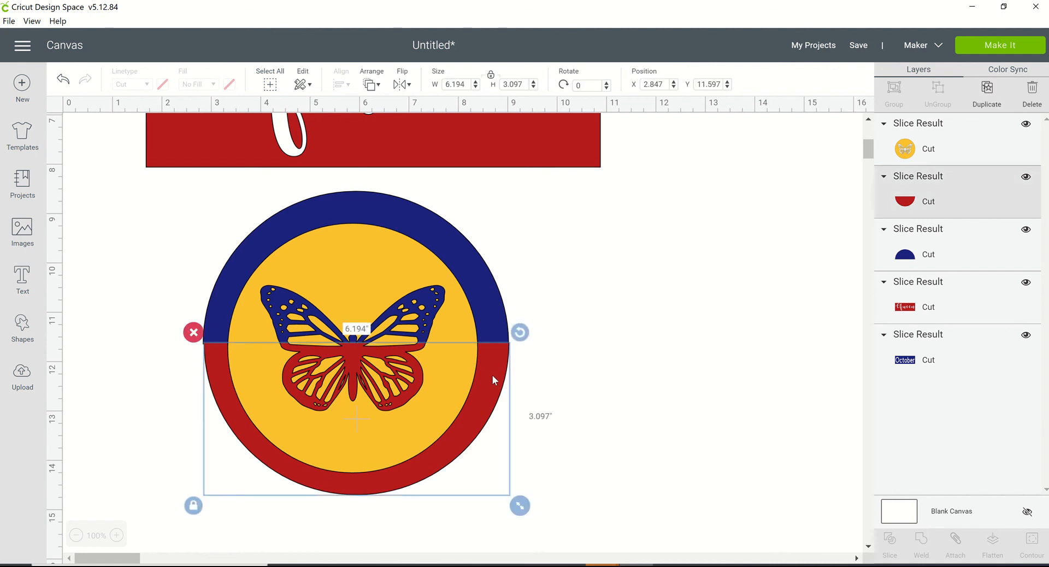
{"action": "left_click_drag", "start_coordinate": [493, 375], "coordinate": [488, 370]}
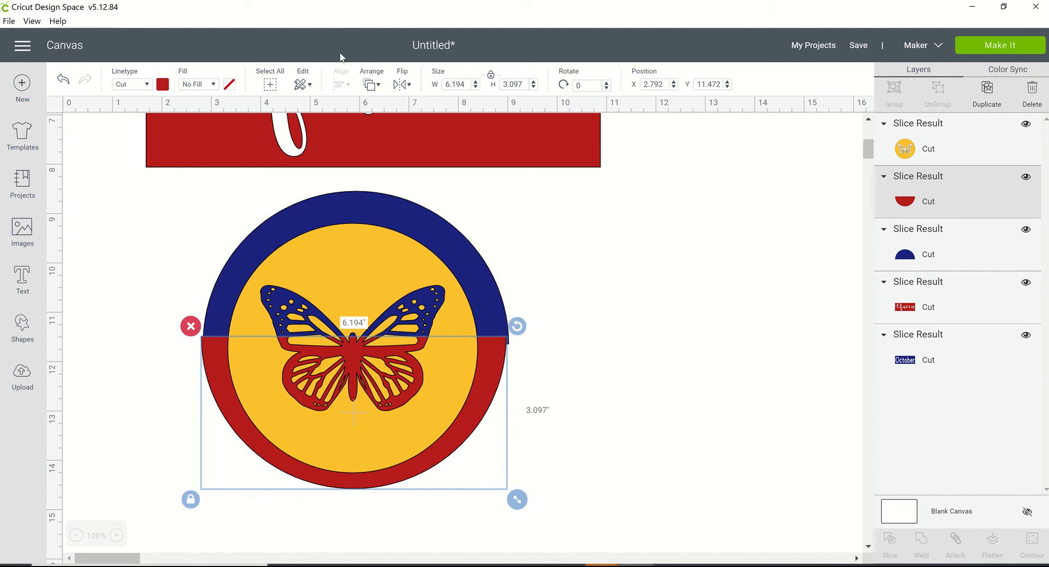
Step: Select the butterfly circle and both half circles together and center them horizontally
{"action": "left_click_drag", "start_coordinate": [150, 179], "coordinate": [659, 541]}
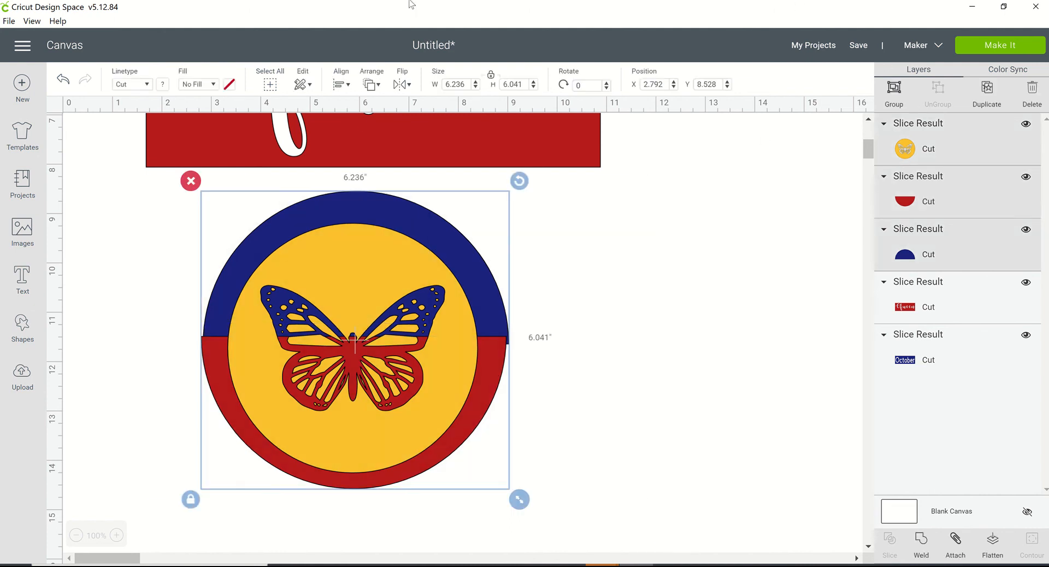
{"action": "left_click", "coordinate": [349, 83]}
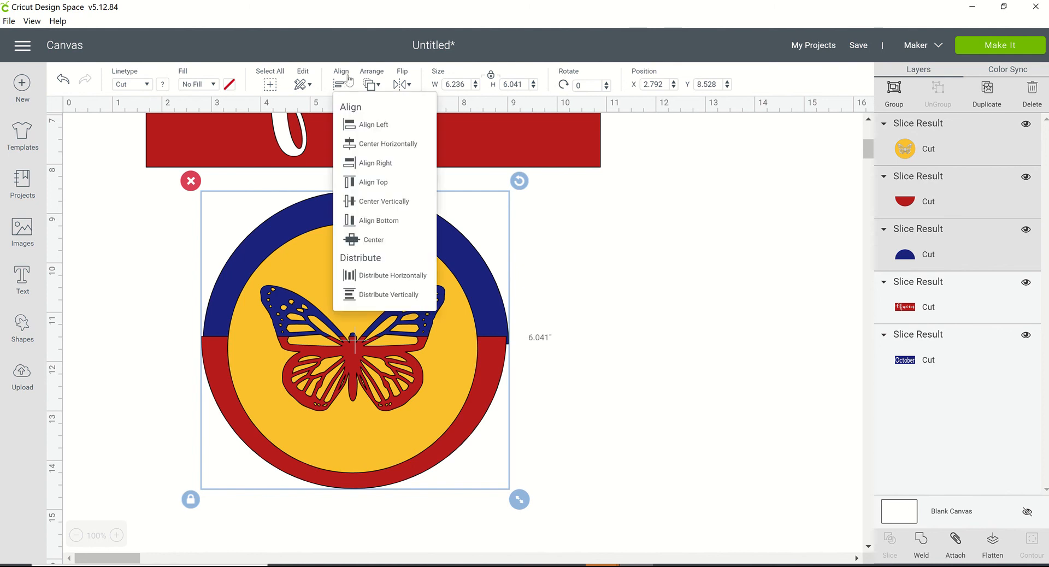
{"action": "left_click", "coordinate": [416, 145]}
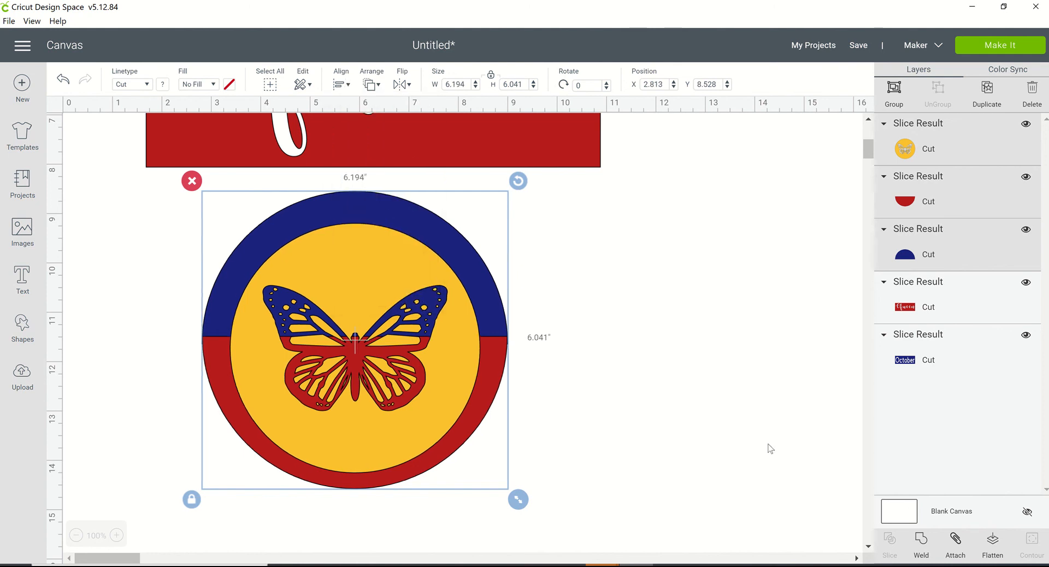
{"action": "left_click", "coordinate": [686, 366]}
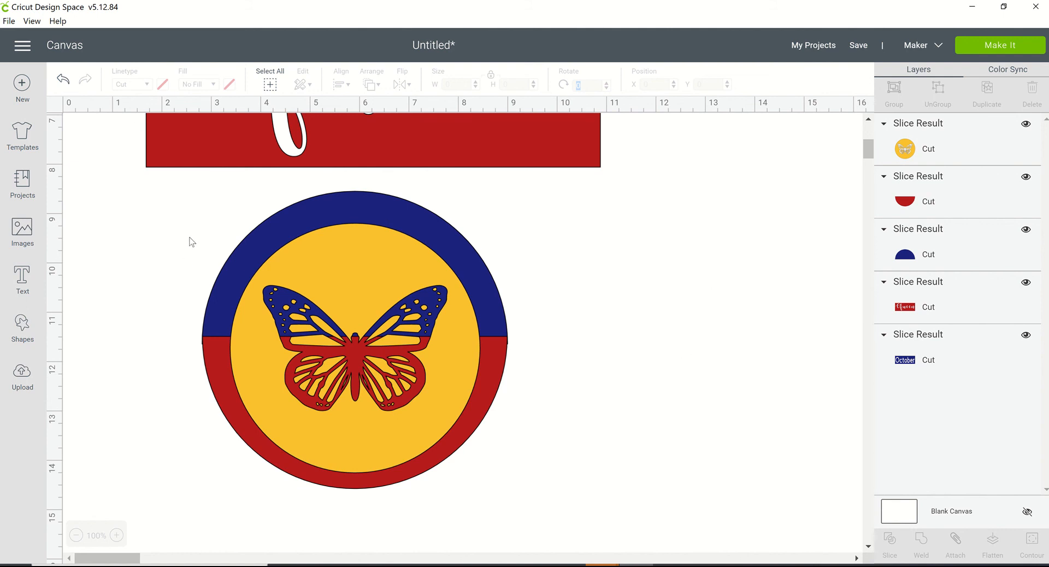
{"action": "left_click", "coordinate": [22, 328]}
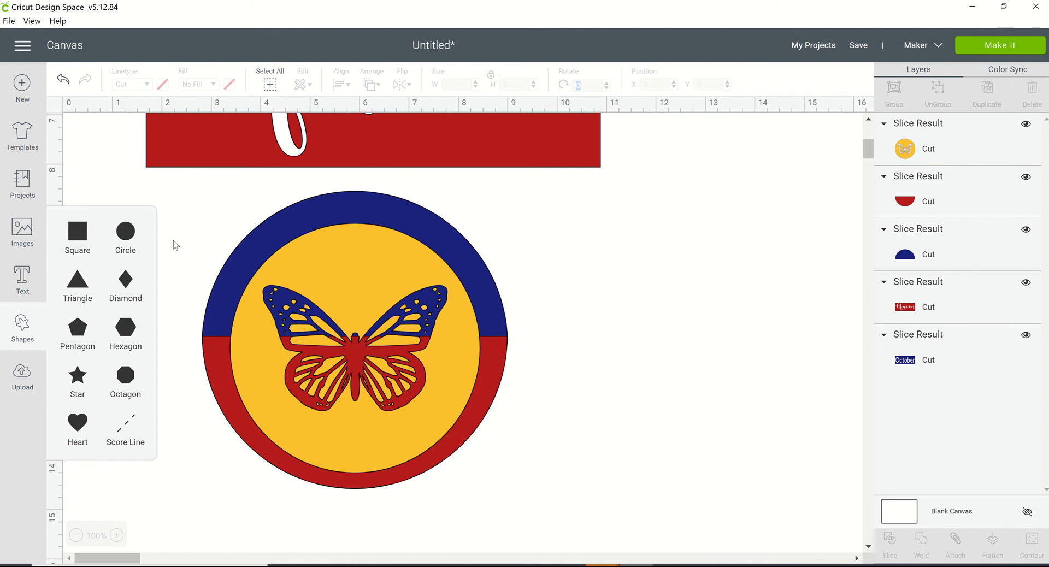
{"action": "left_click", "coordinate": [213, 186]}
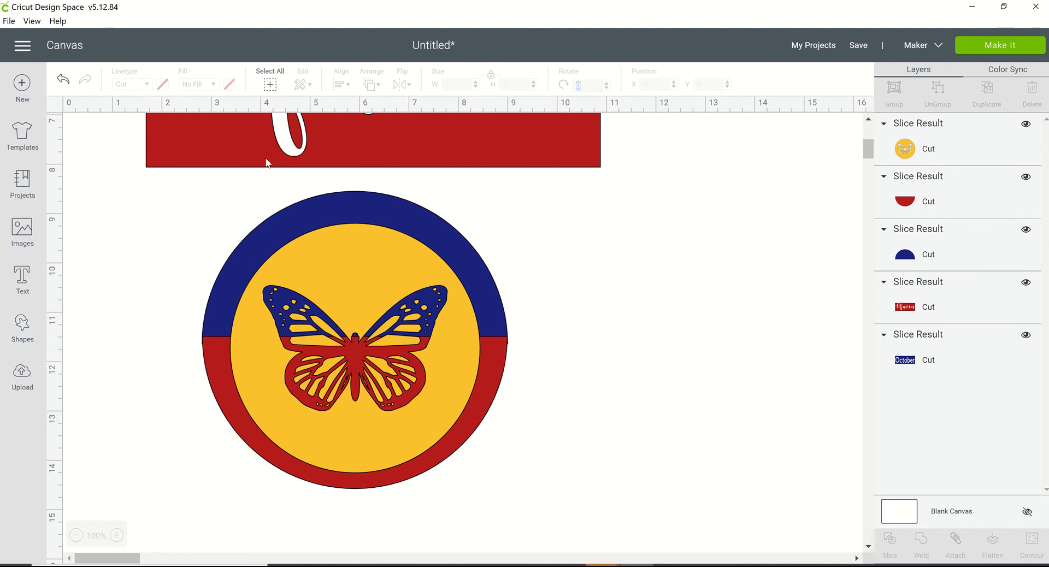
Step: Group the butterfly circle with the blue and red halves, and shift the group slightly up and right
{"action": "left_click_drag", "start_coordinate": [159, 191], "coordinate": [633, 494]}
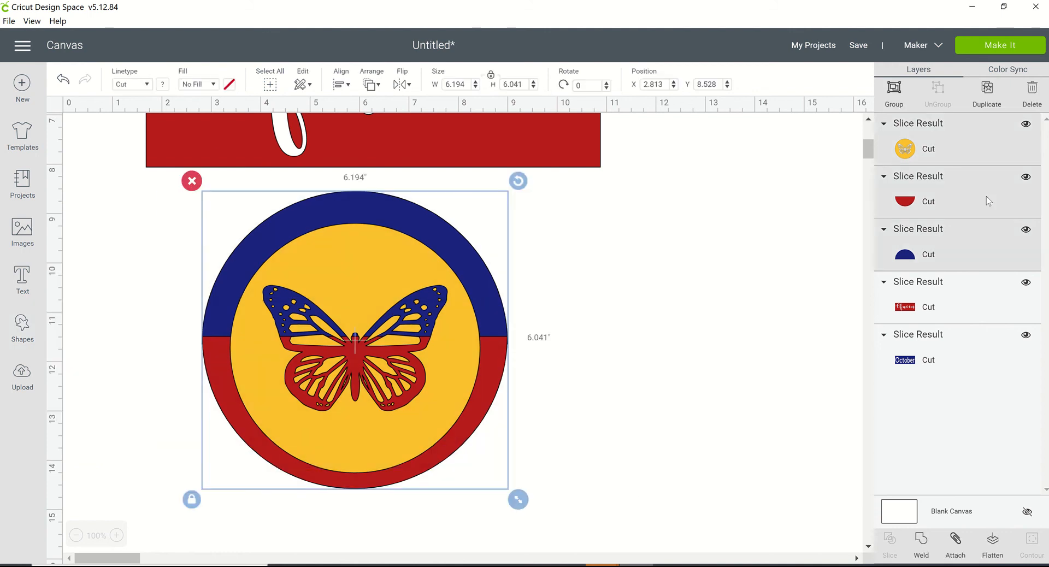
{"action": "left_click", "coordinate": [905, 90]}
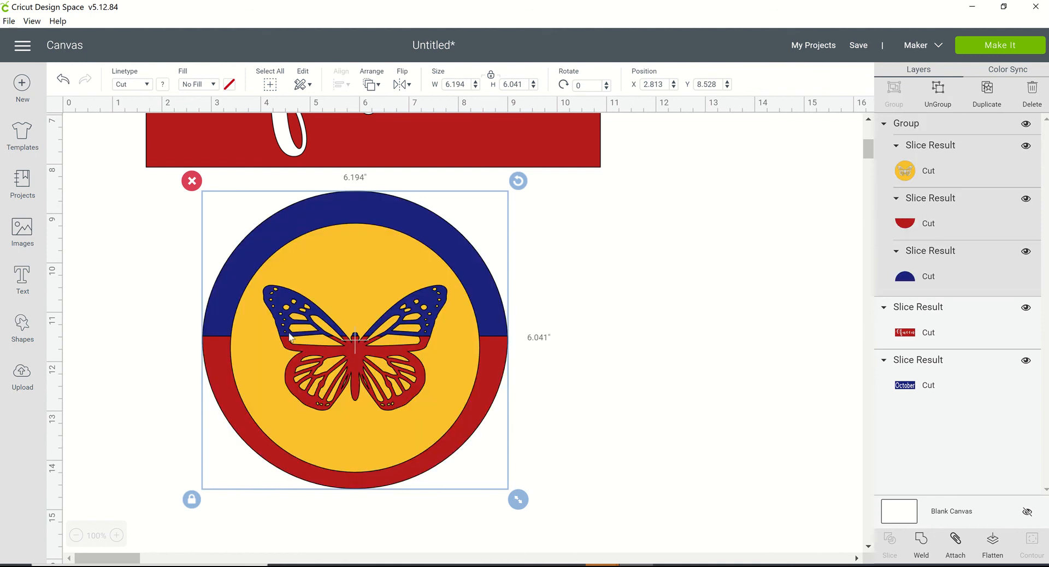
{"action": "left_click_drag", "start_coordinate": [343, 363], "coordinate": [381, 348]}
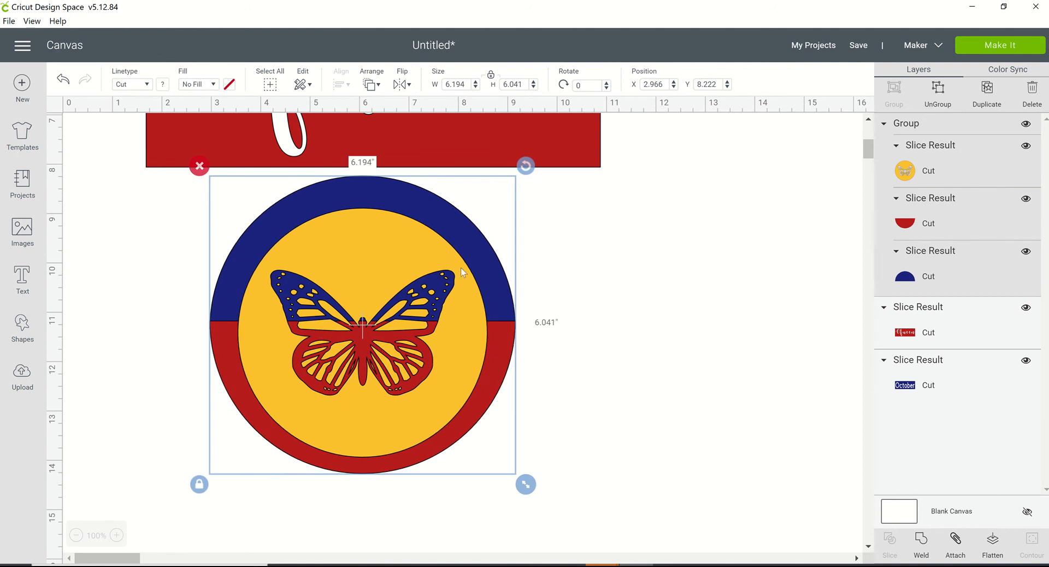
Step: Shrink the grouped butterfly circle proportionally to about 2.333 inches wide and move it onto the lower part of the red Queen panel
{"action": "mouse_move", "coordinate": [317, 353]}
{"action": "left_mouse_down"}
{"action": "mouse_move", "coordinate": [502, 389]}
{"action": "mouse_move", "coordinate": [385, 411]}
{"action": "mouse_move", "coordinate": [353, 393]}
{"action": "mouse_move", "coordinate": [308, 389]}
{"action": "mouse_move", "coordinate": [317, 342]}
{"action": "left_mouse_up"}
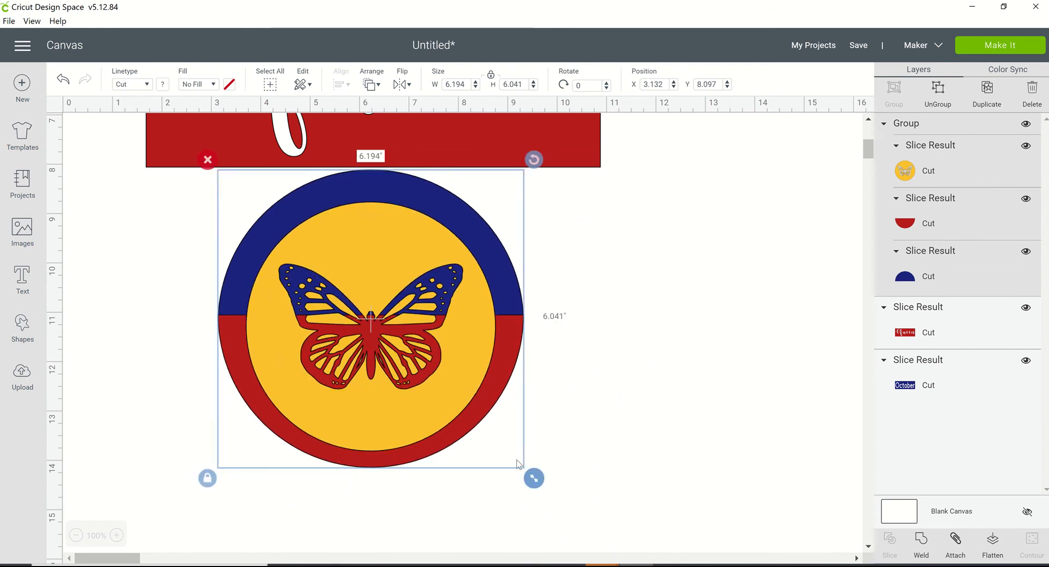
{"action": "left_click_drag", "start_coordinate": [534, 479], "coordinate": [347, 220]}
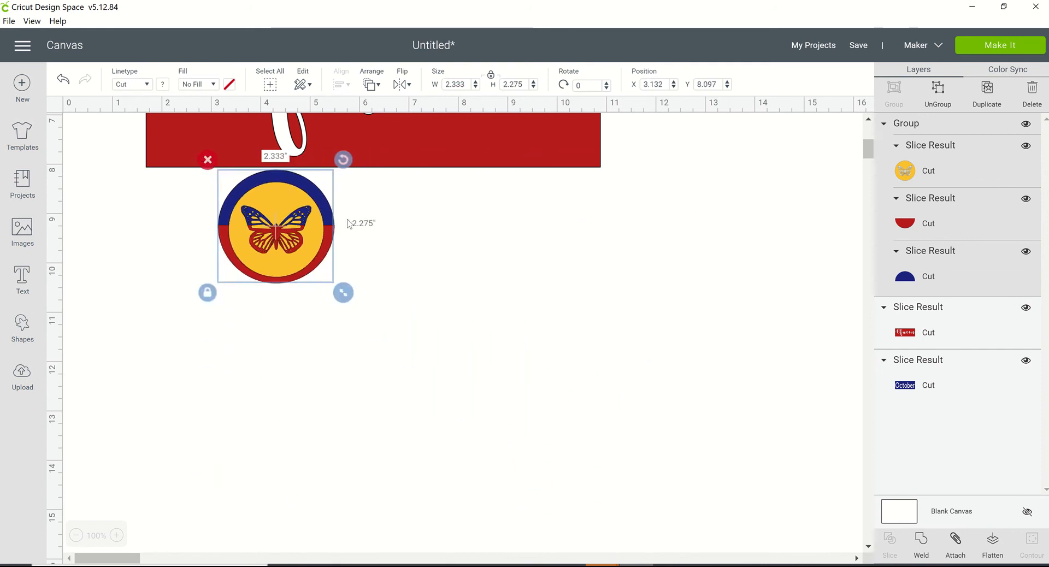
{"action": "scroll", "coordinate": [284, 375], "scroll_direction": "up", "scroll_amount": 4}
{"action": "scroll", "coordinate": [284, 377], "scroll_direction": "up", "scroll_amount": 1}
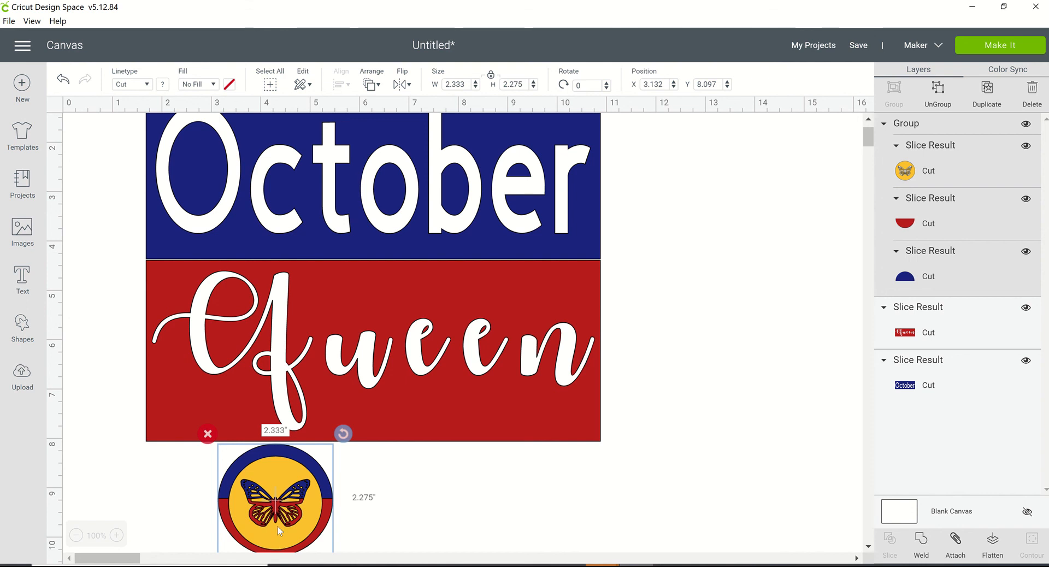
{"action": "left_click_drag", "start_coordinate": [277, 536], "coordinate": [470, 428]}
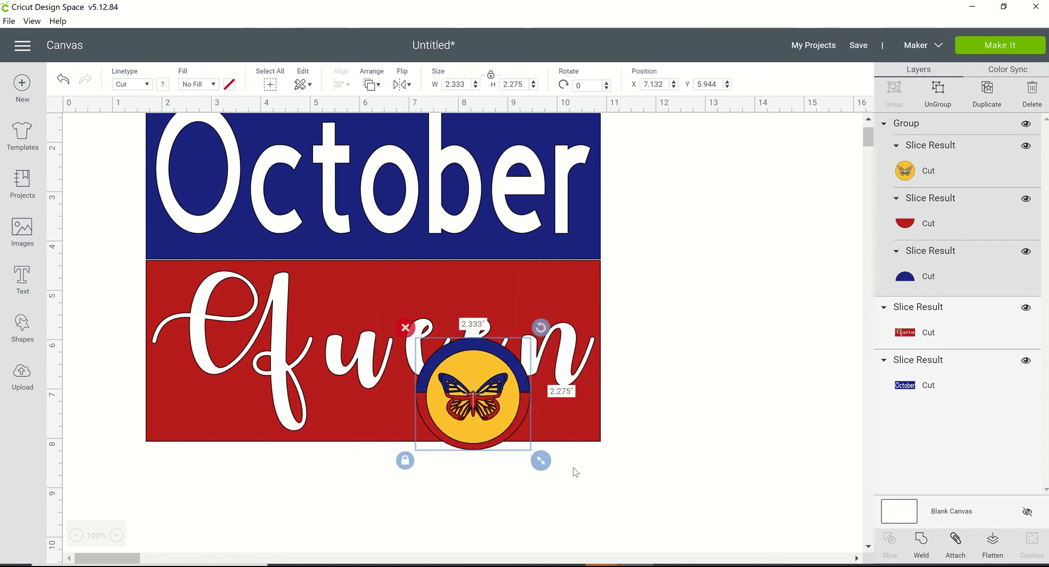
Step: Reduce the butterfly group to about 1.625 inches wide and place it near the middle of the seam between the October and Queen panels
{"action": "left_click_drag", "start_coordinate": [545, 467], "coordinate": [525, 446]}
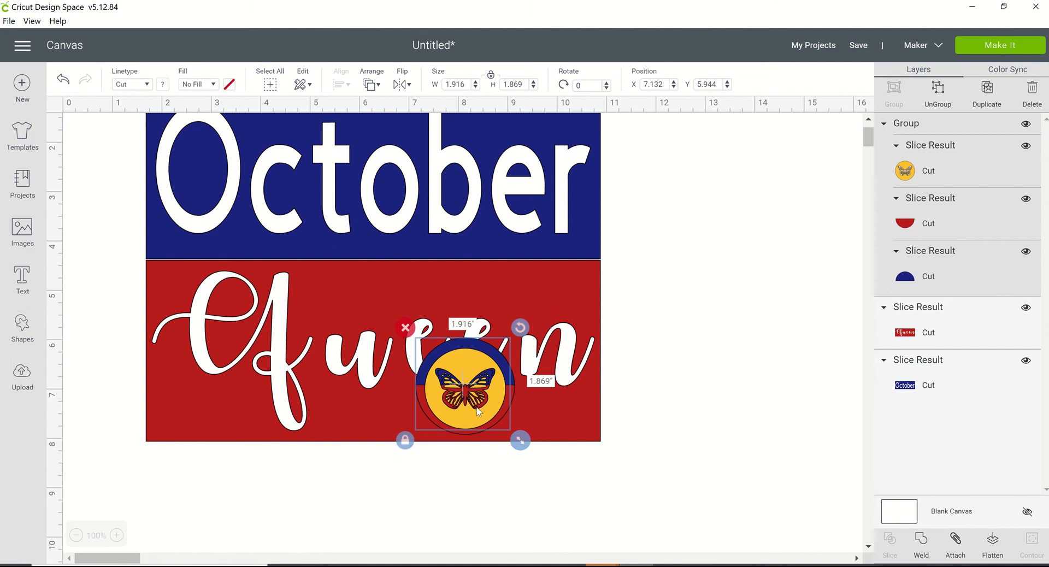
{"action": "left_click_drag", "start_coordinate": [463, 397], "coordinate": [374, 289]}
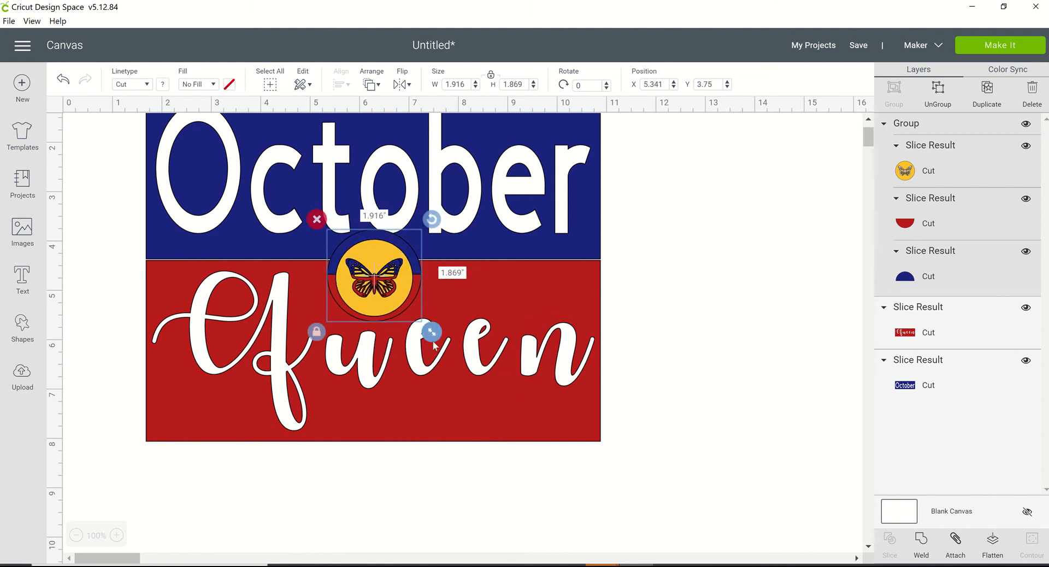
{"action": "left_click_drag", "start_coordinate": [431, 331], "coordinate": [417, 317]}
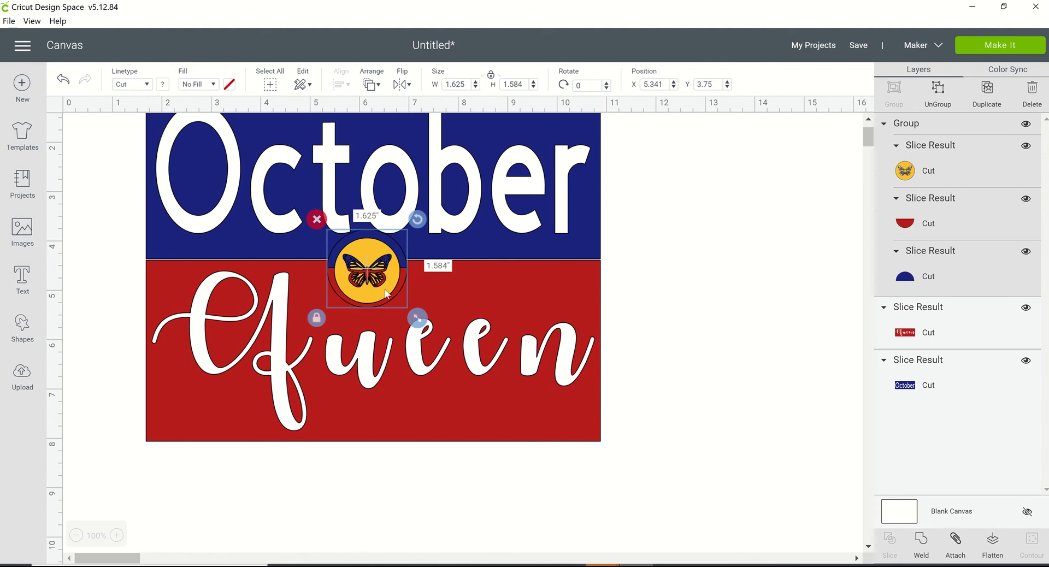
{"action": "mouse_move", "coordinate": [391, 271]}
{"action": "left_mouse_down"}
{"action": "mouse_move", "coordinate": [391, 284]}
{"action": "mouse_move", "coordinate": [403, 282]}
{"action": "left_mouse_up"}
{"action": "left_click", "coordinate": [707, 344]}
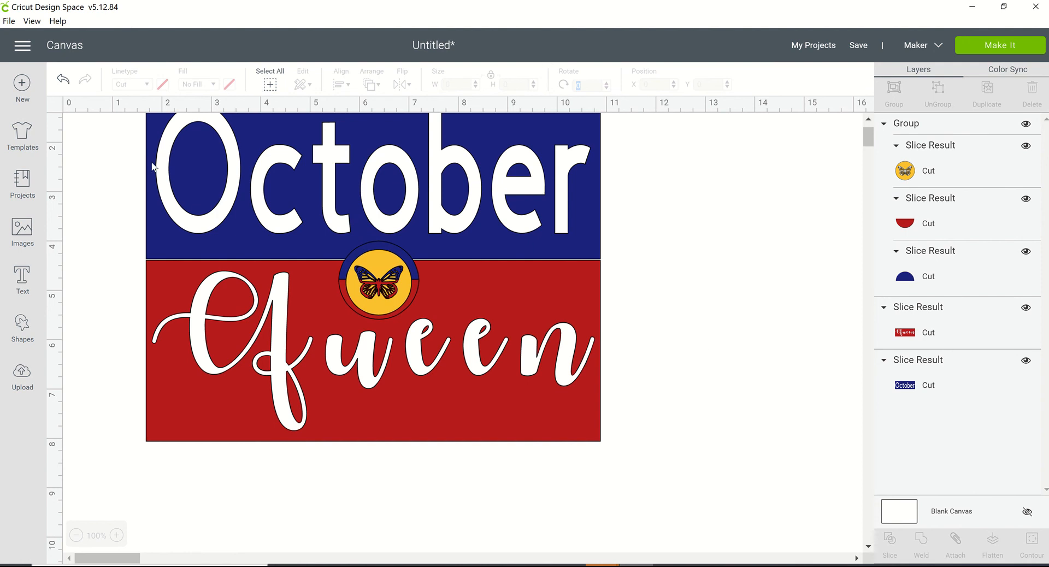
{"action": "scroll", "coordinate": [806, 347], "scroll_direction": "up", "scroll_amount": 2}
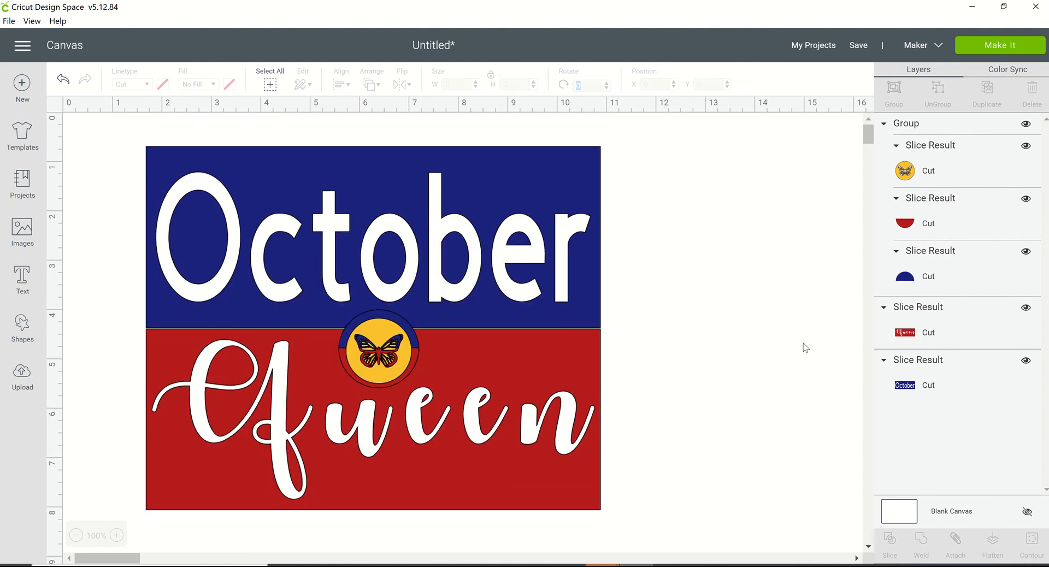